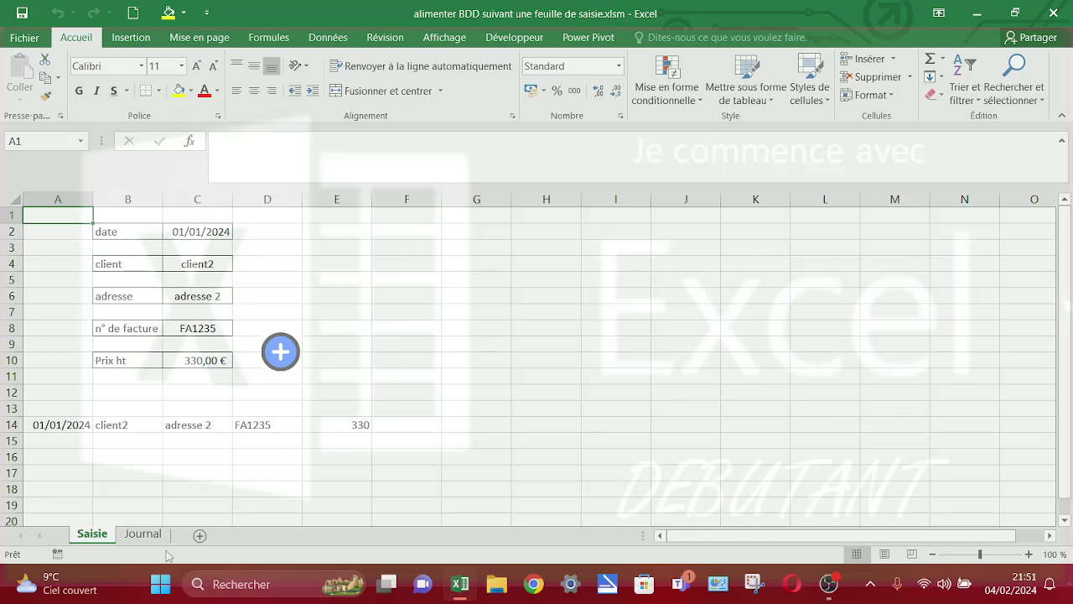
Step: On the Saisie sheet, set the date in C2 to 02/01/2024 and the client in C4 to client3
left_click(143, 534)
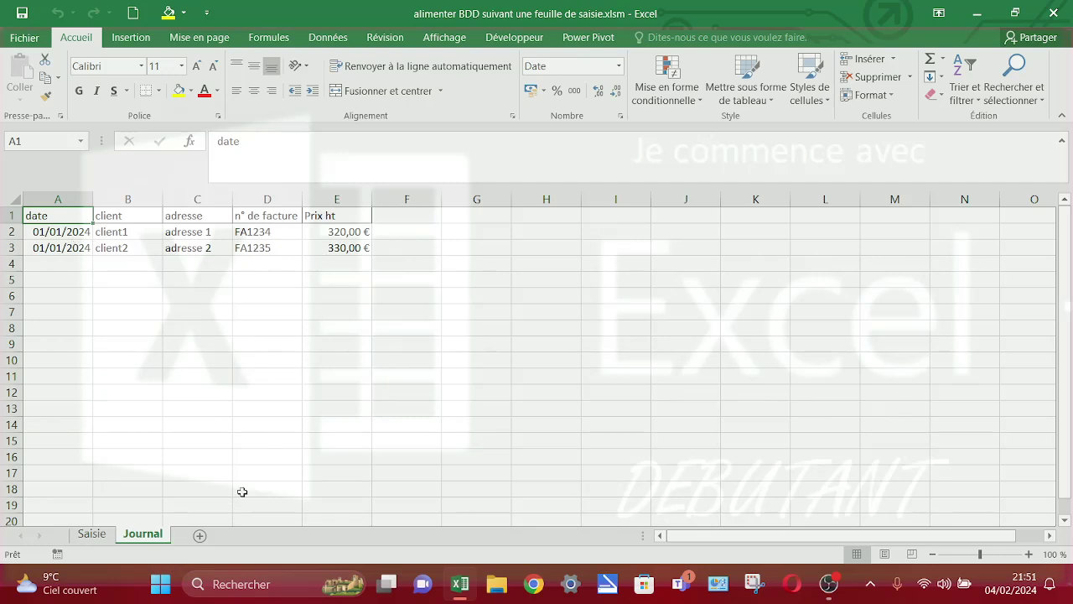
left_click(92, 534)
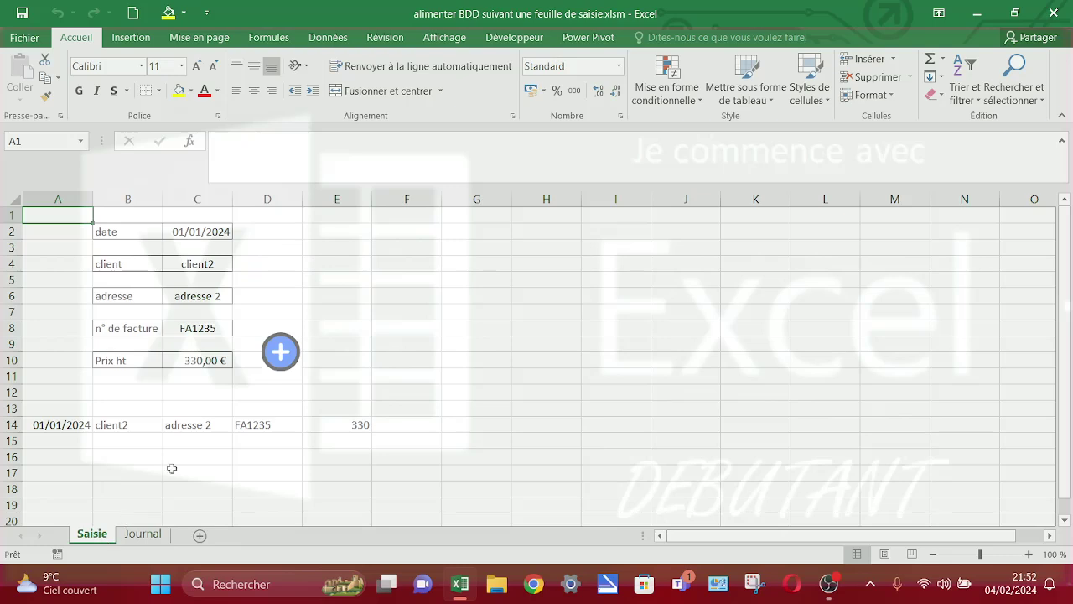
left_click(230, 233)
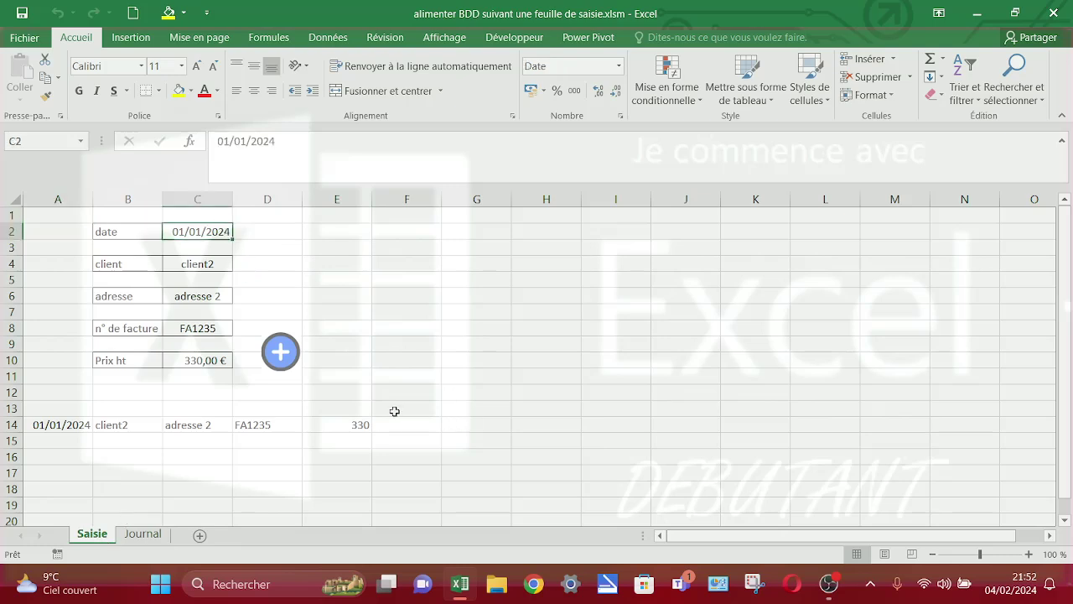
left_click(229, 140)
key("BackSpace")
type("2")
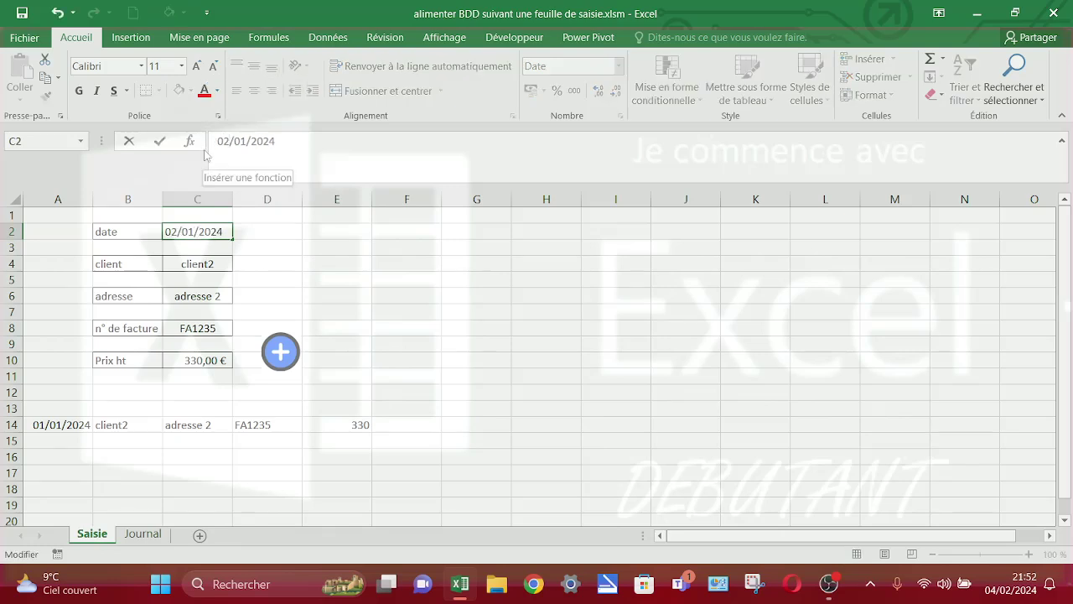
left_click(207, 263)
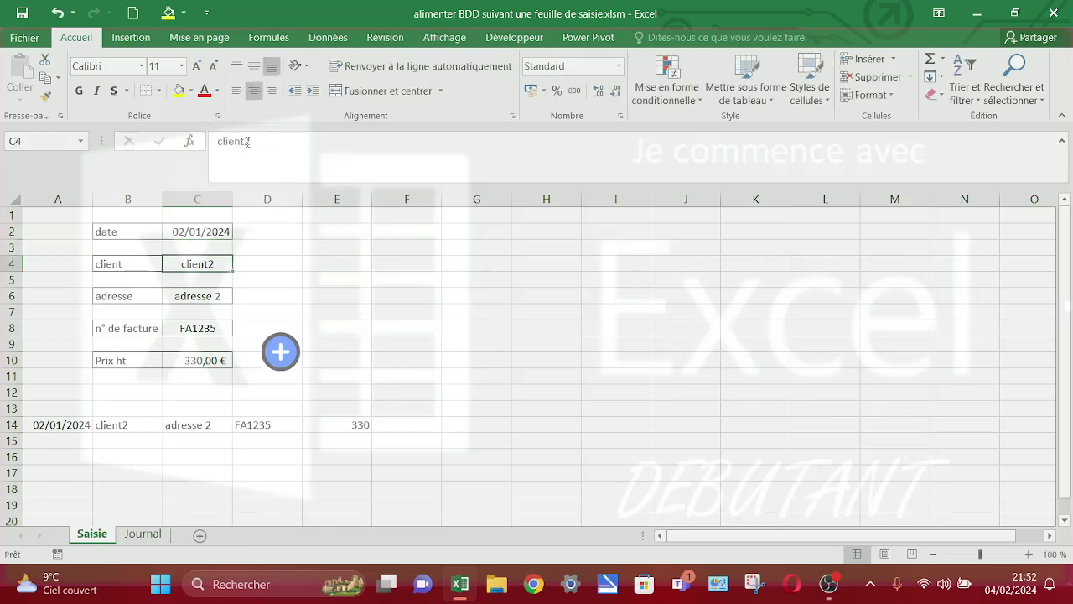
left_click_drag(242, 141, 250, 142)
type("3")
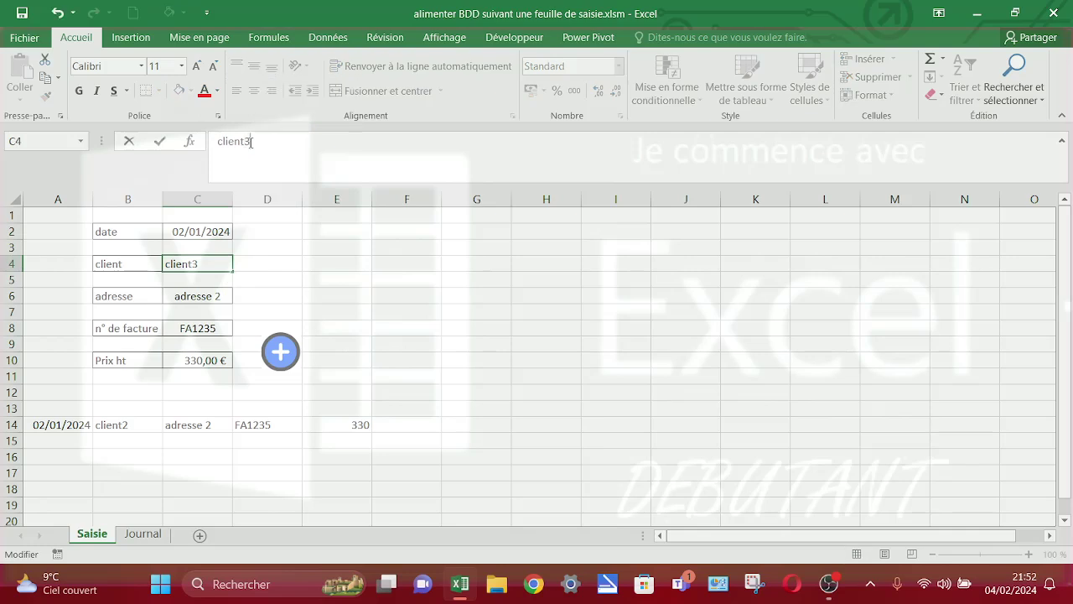
Step: Set the address in C6 to adresse3 and the invoice number in C8 to FA1236
left_click(210, 298)
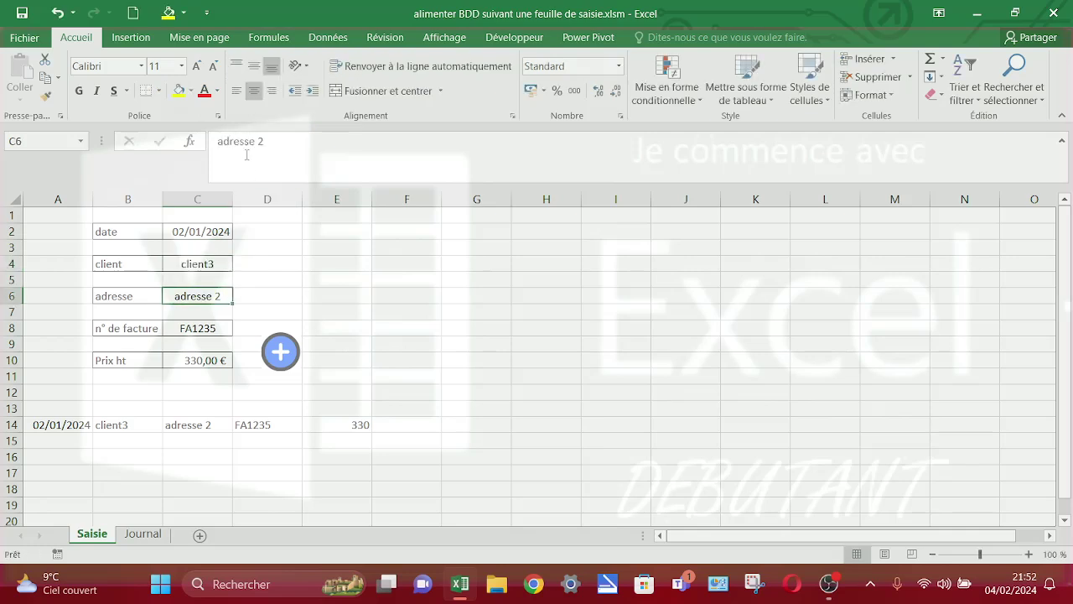
left_click_drag(255, 141, 268, 149)
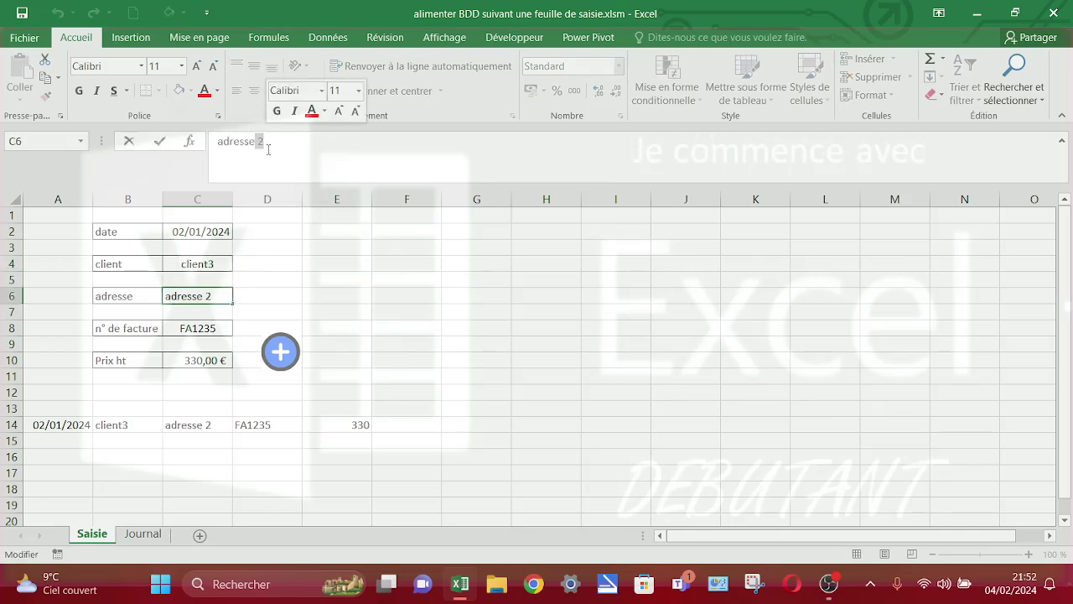
type("3")
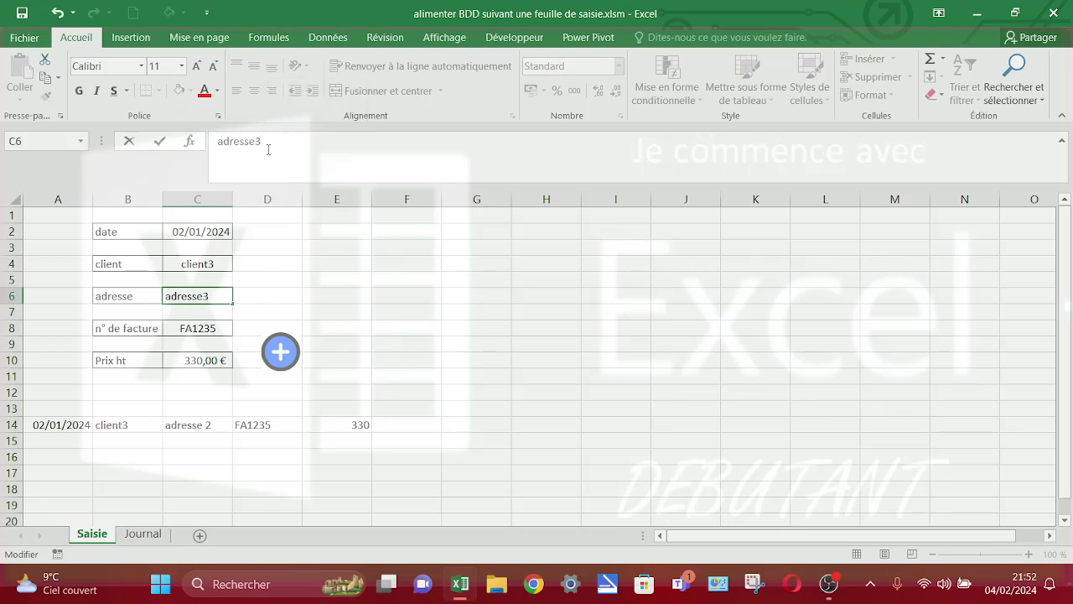
left_click(189, 326)
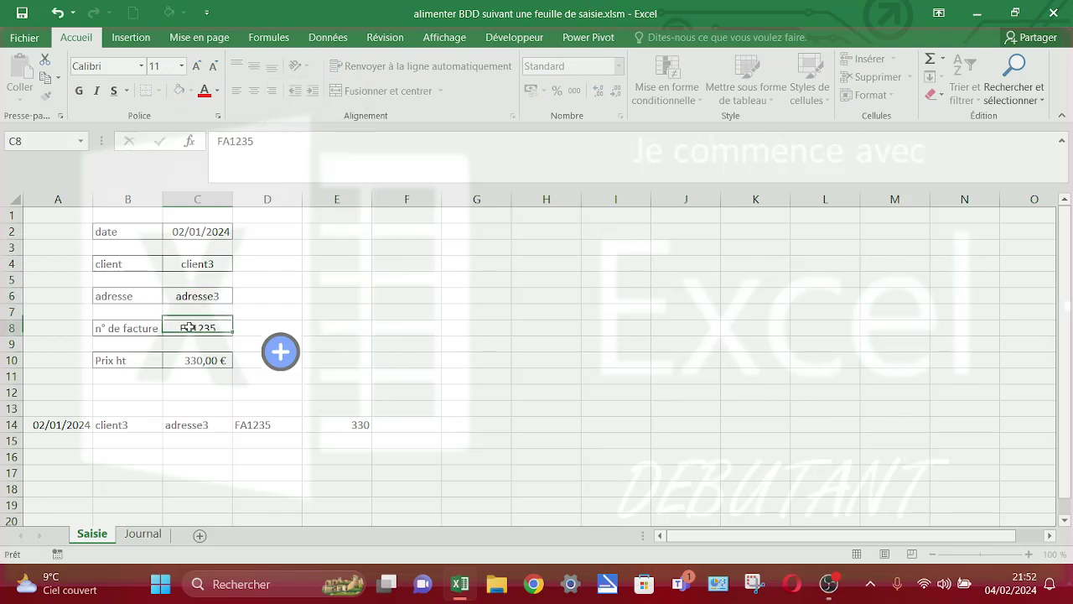
left_click_drag(255, 144, 249, 157)
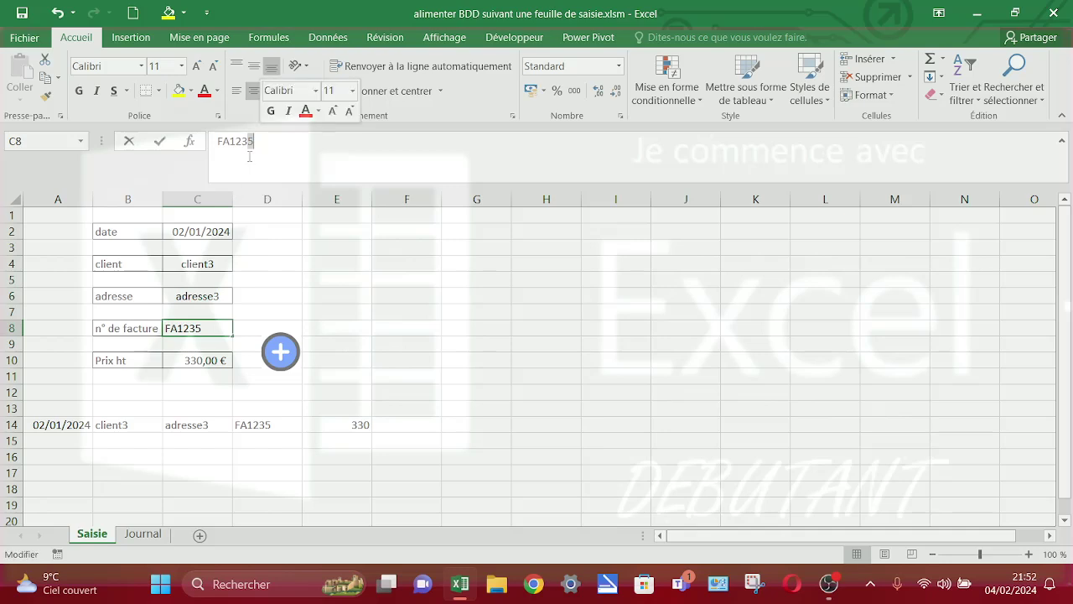
type("6")
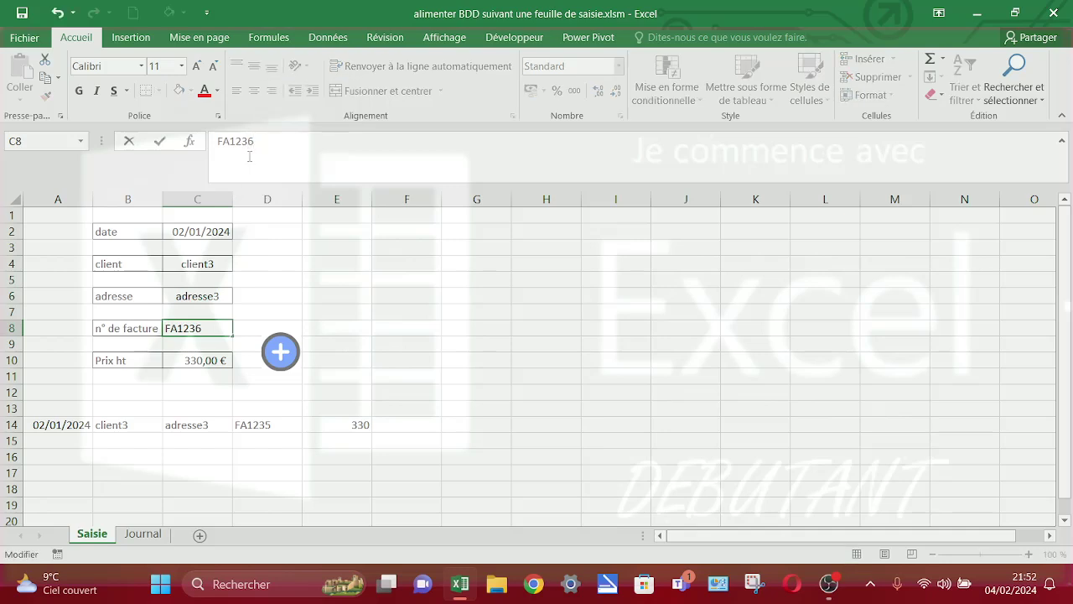
Step: Set the Prix ht value in C10 to 350
left_click(211, 362)
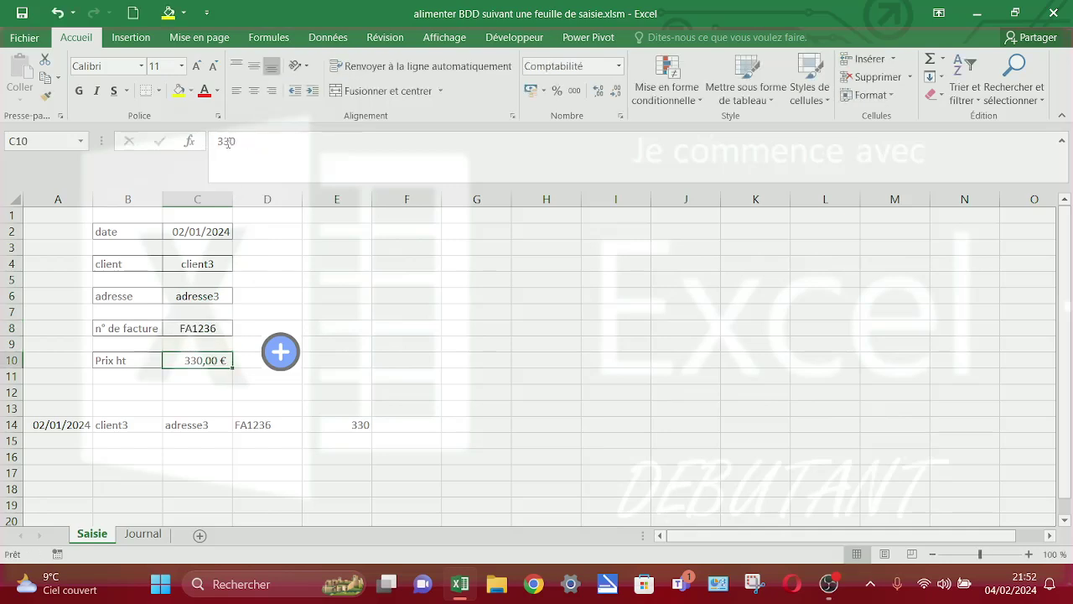
left_click_drag(223, 143, 240, 141)
type("50")
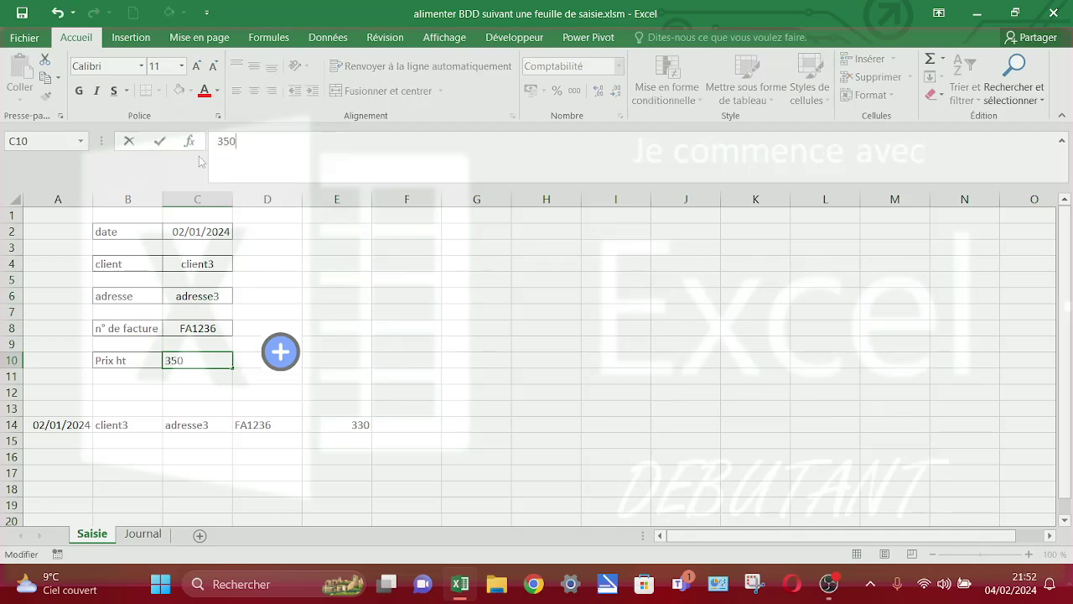
left_click(190, 388)
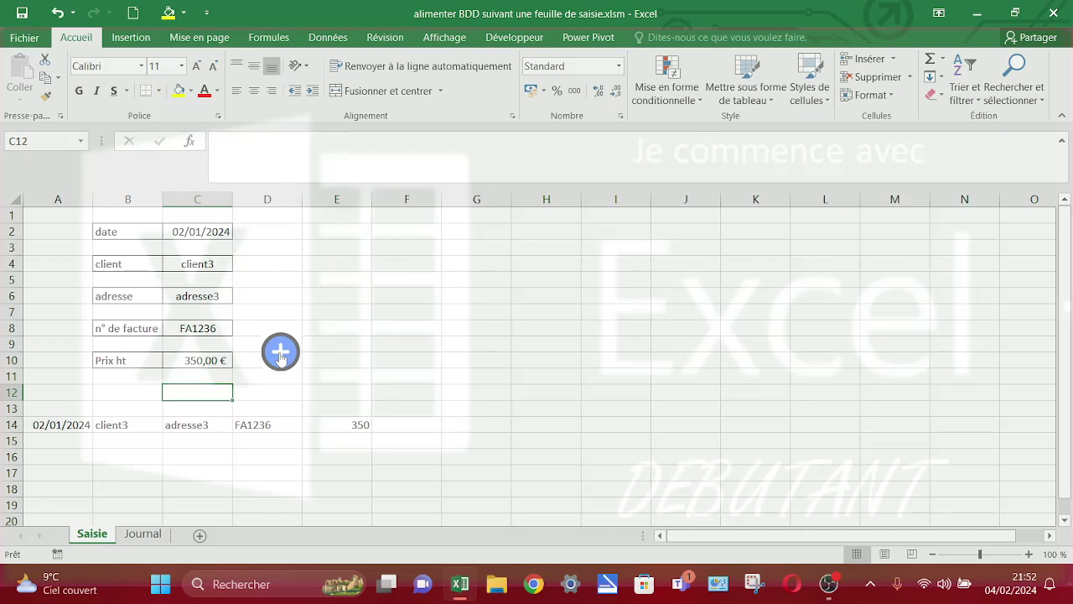
Step: Add the completed entry to the journal with the form's macro and check the last row of the Journal sheet
left_click(280, 354)
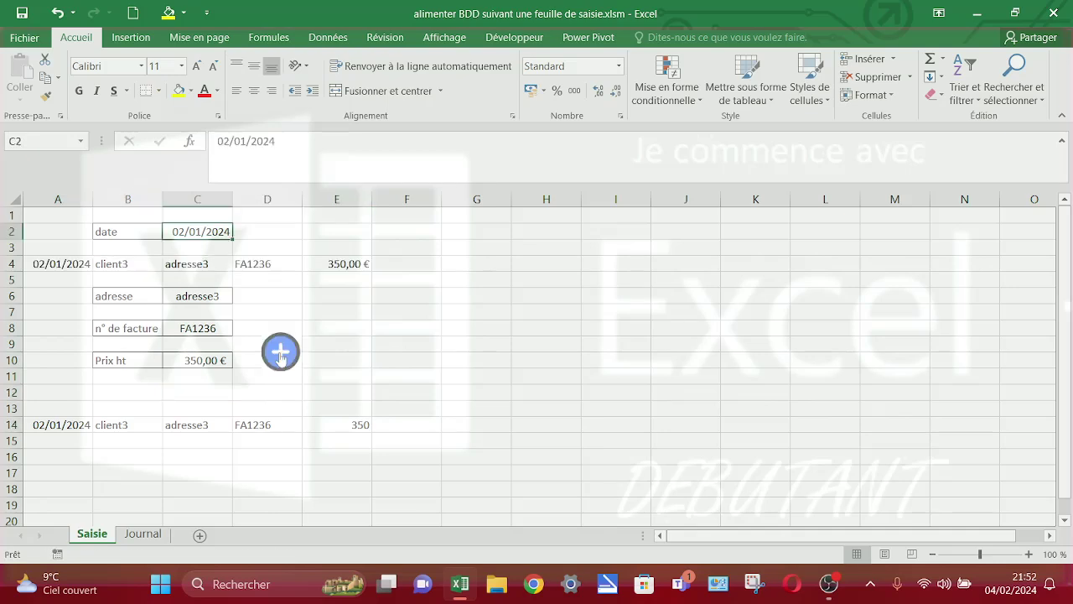
left_click(144, 534)
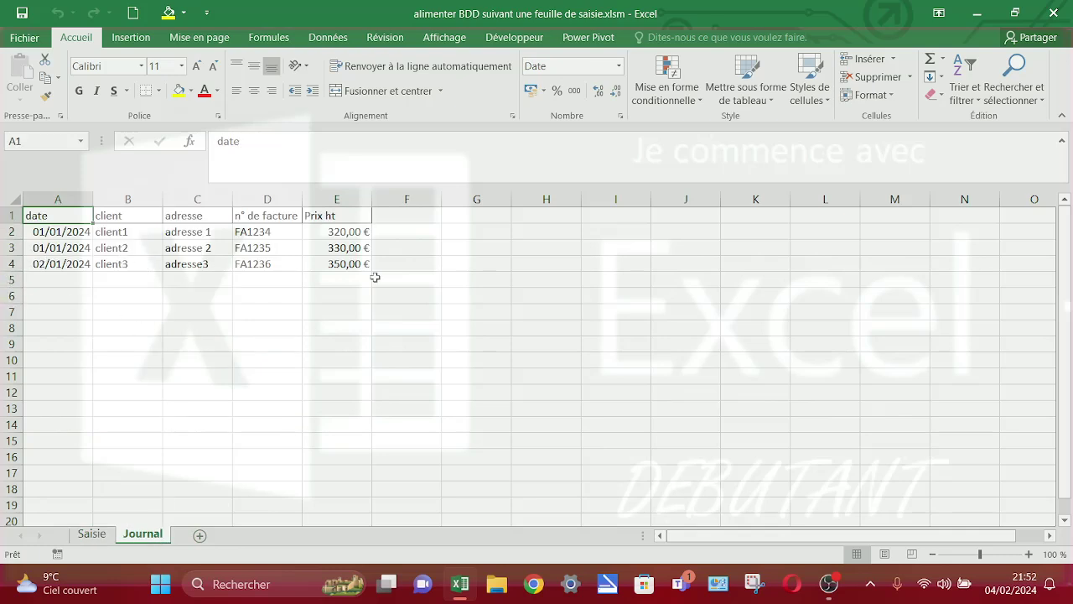
left_click(92, 537)
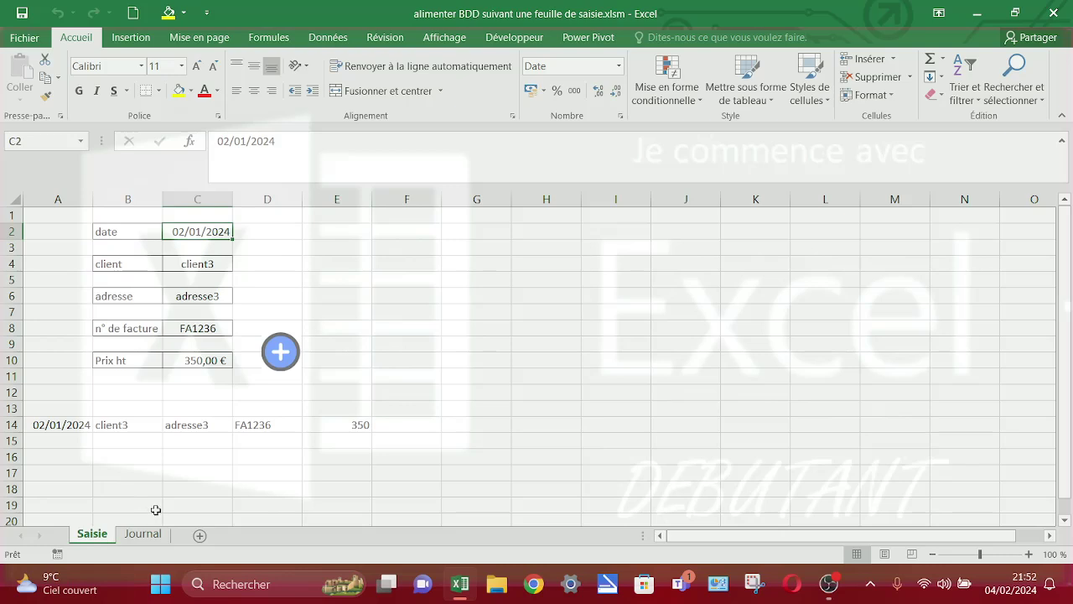
Step: Create a new blank workbook
left_click(25, 42)
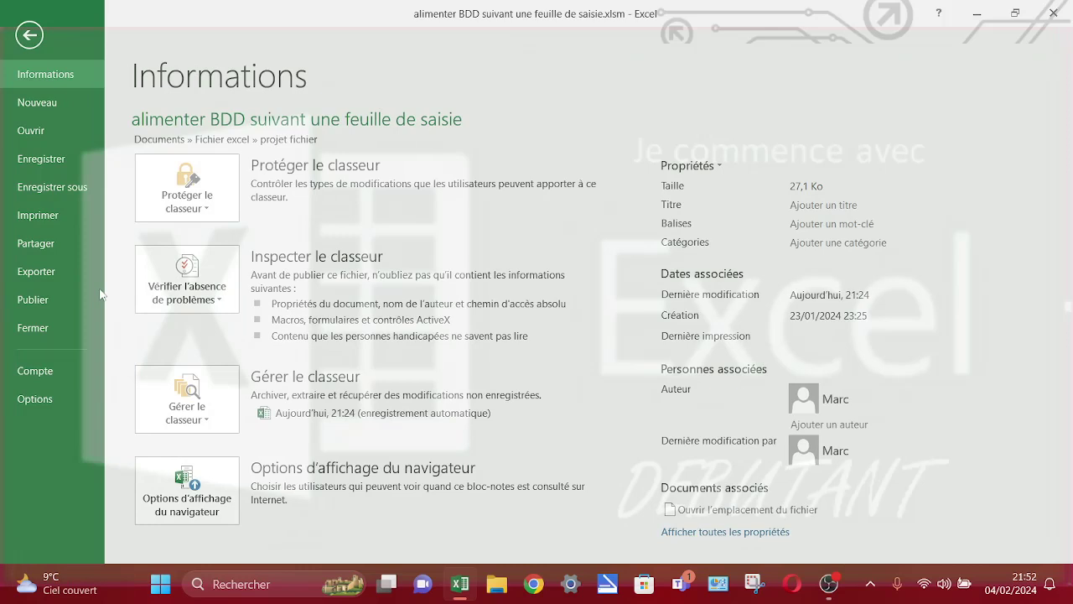
left_click(36, 103)
left_click(184, 298)
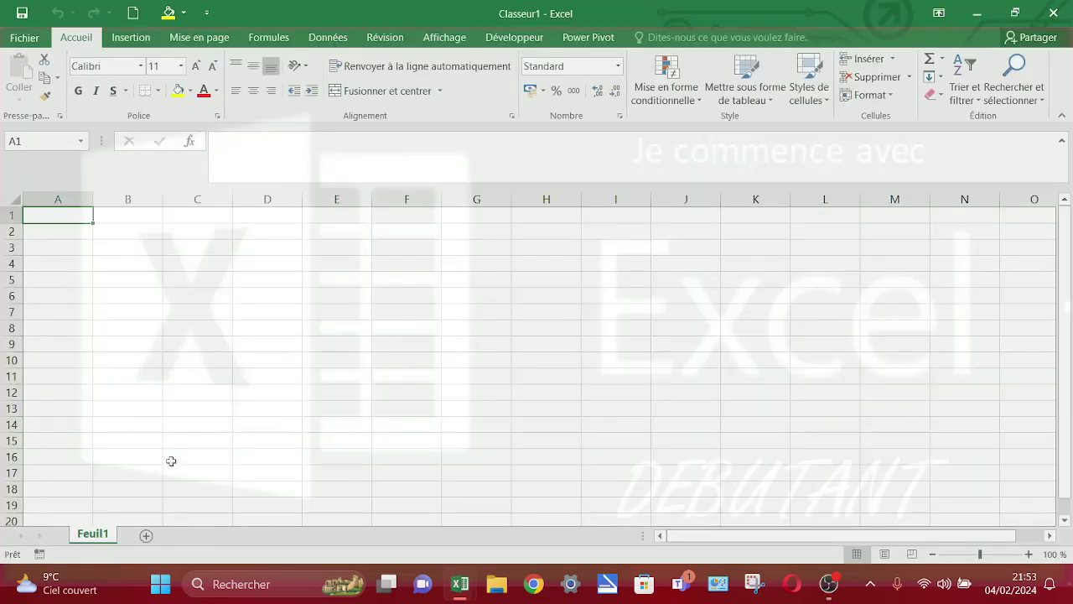
Step: Rename the new workbook's first sheet as Saisie
double_click(93, 535)
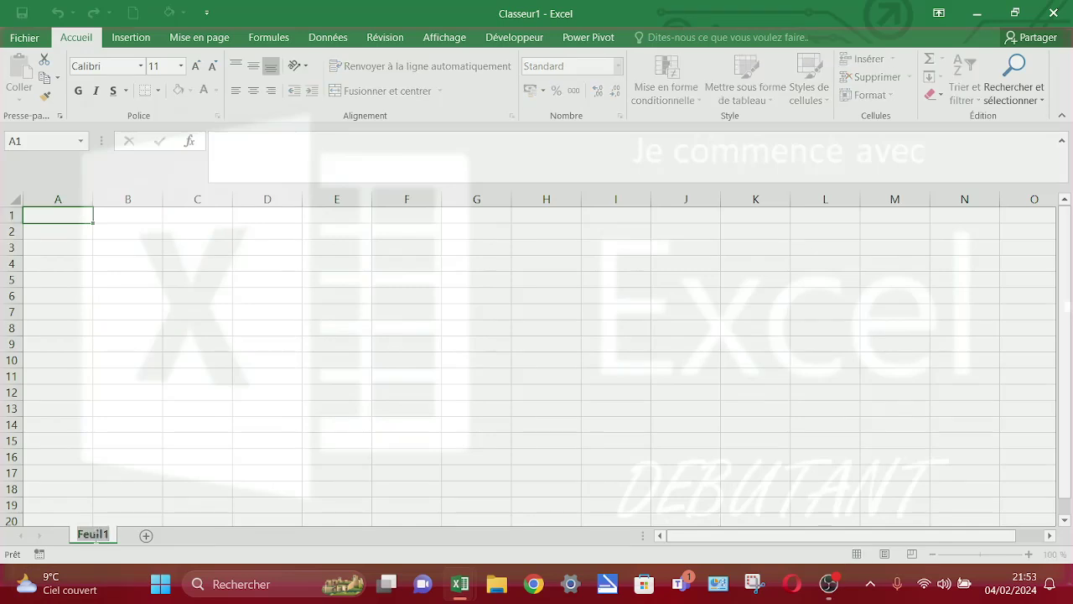
type("Sais")
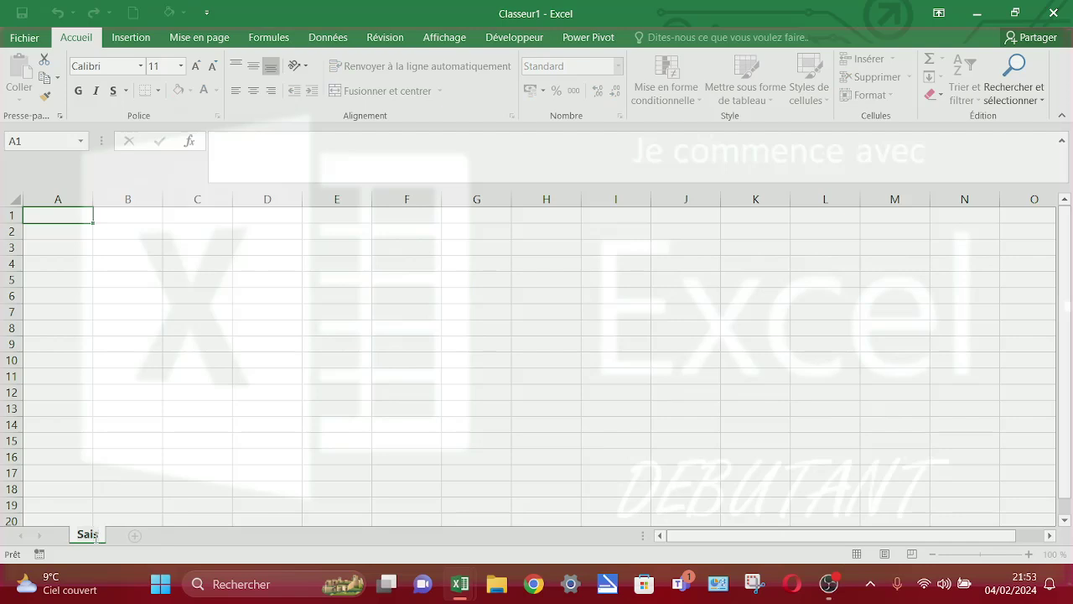
type("ie")
Step: Add a second sheet to the workbook and name it Journal
left_click(144, 535)
left_click(92, 396)
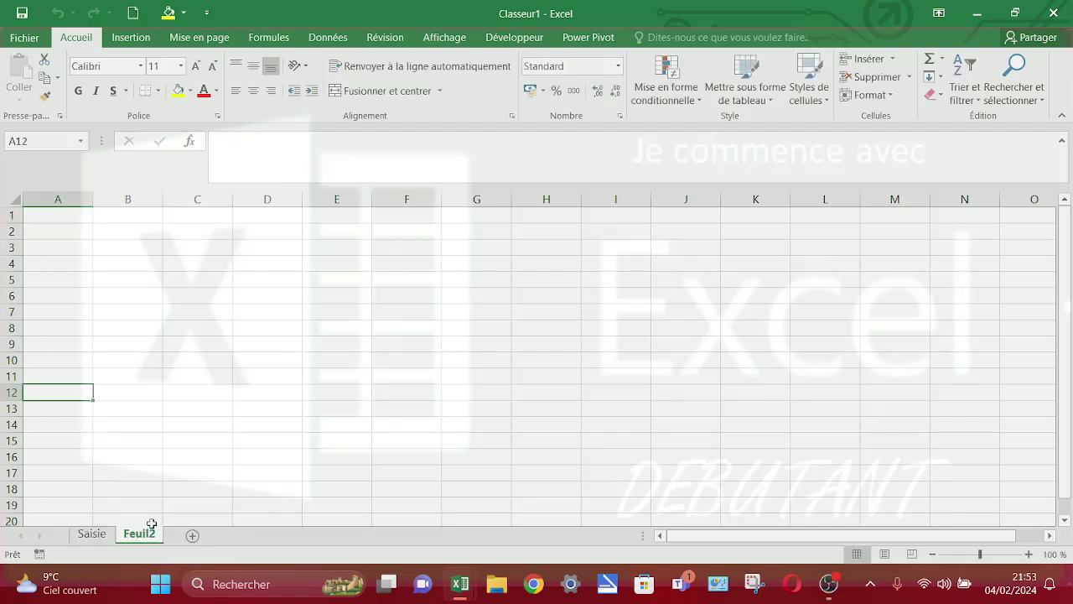
double_click(140, 535)
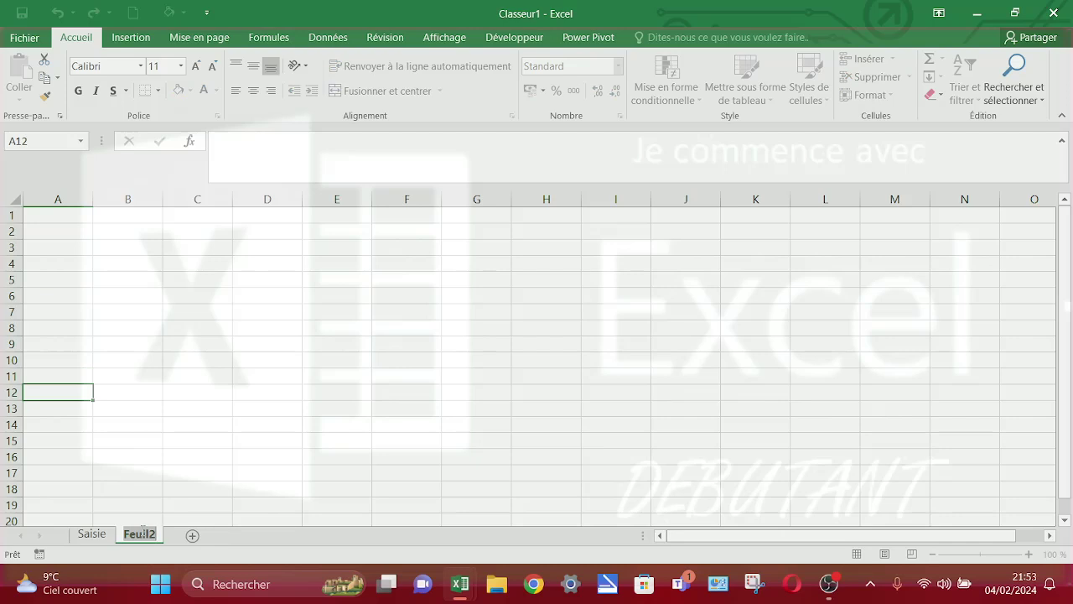
type("Jour")
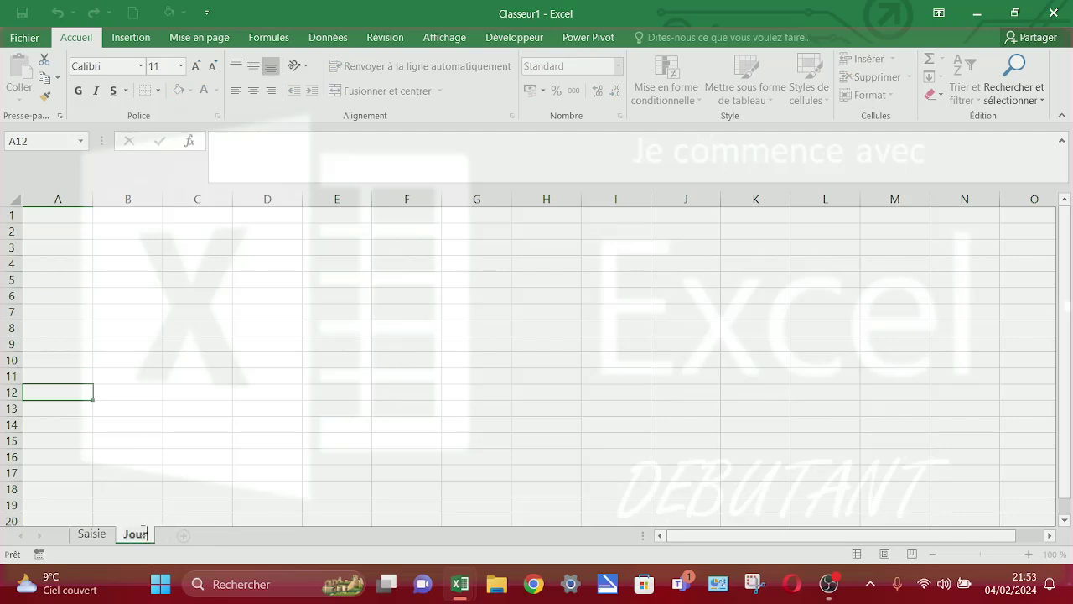
type("nal")
Step: On the Journal sheet, enter the label Date in B3 and the label Nom in B5
left_click(134, 248)
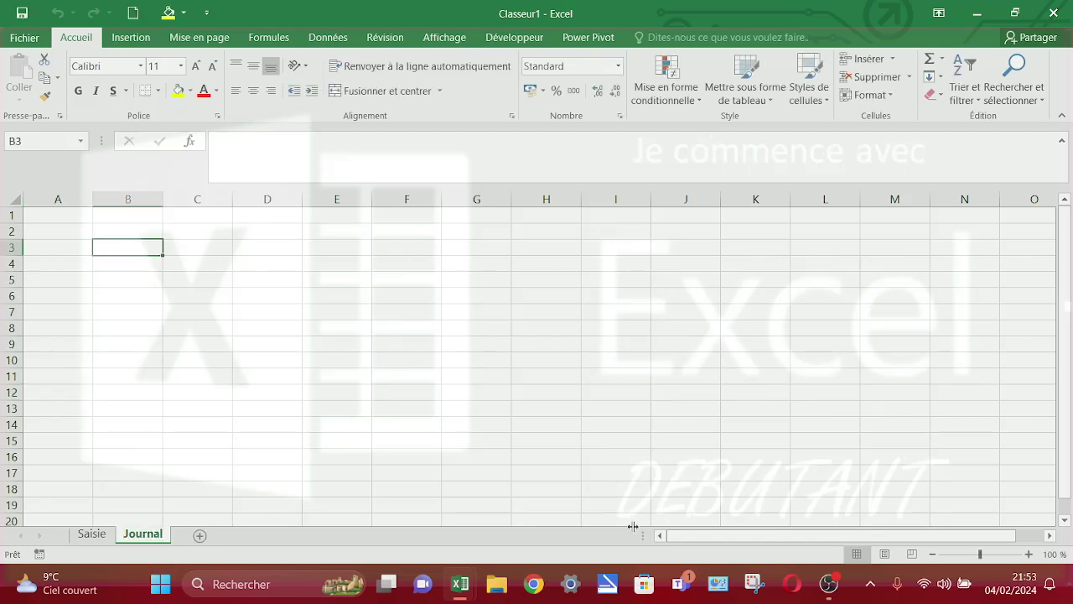
type("D")
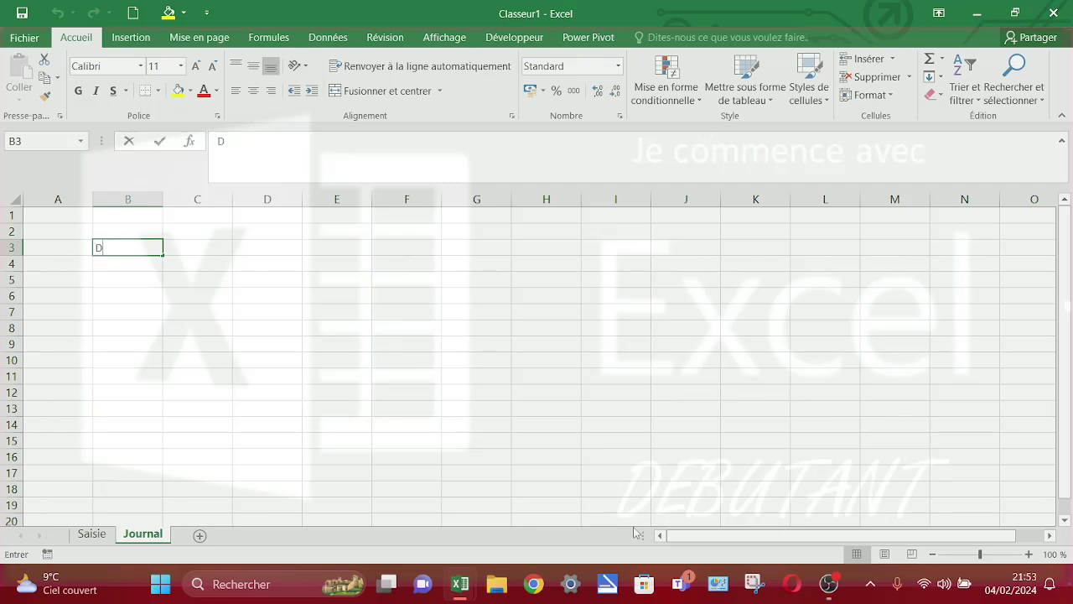
type("ate")
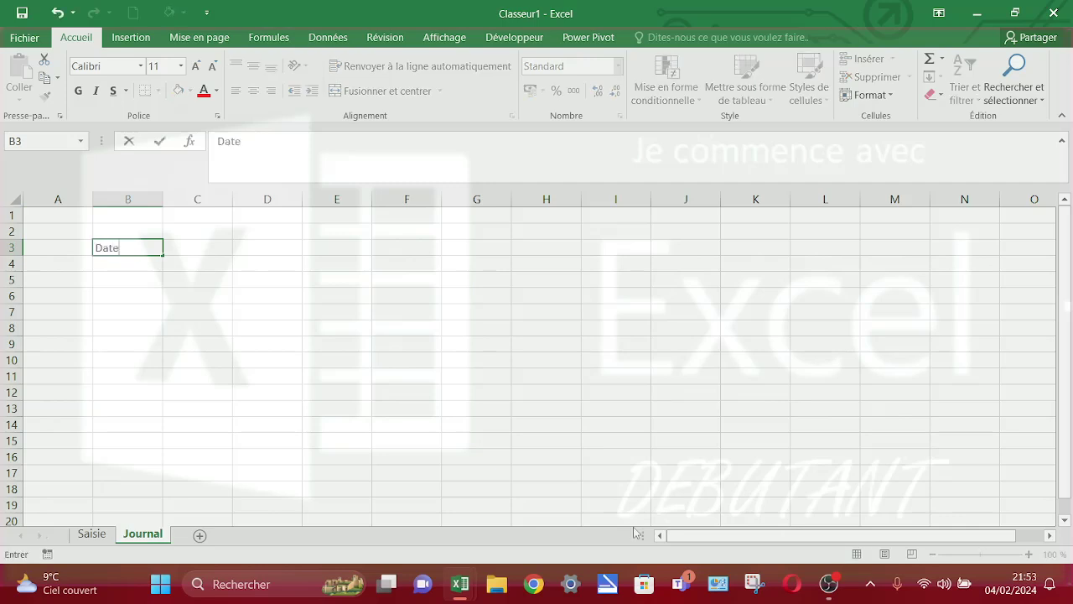
left_click(135, 281)
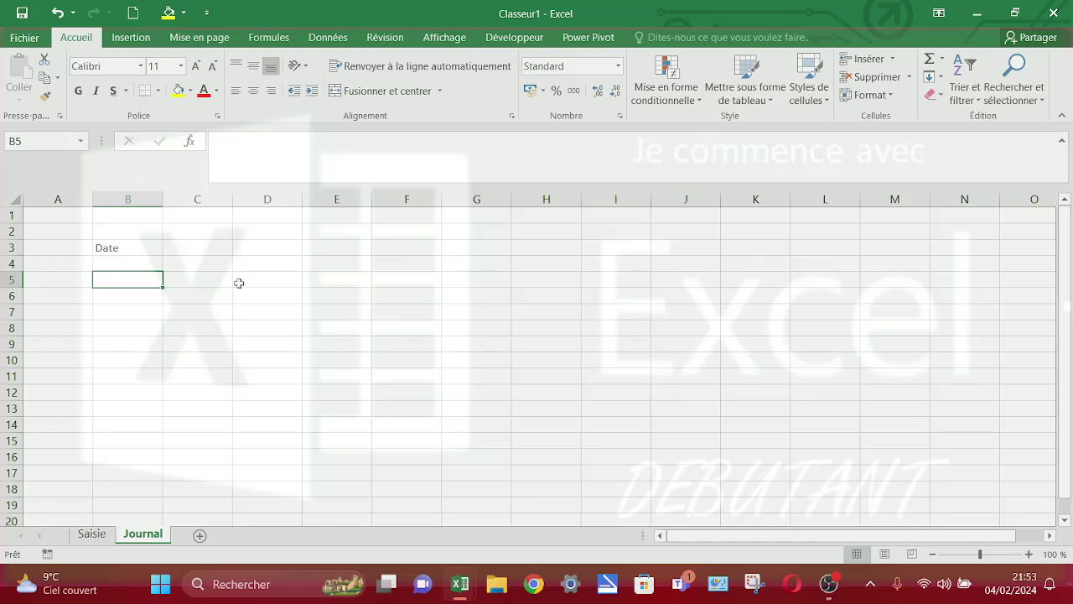
type("Nom")
Step: Enter the label Adresse in B7 and the label N° de Facture in B9
left_click(149, 310)
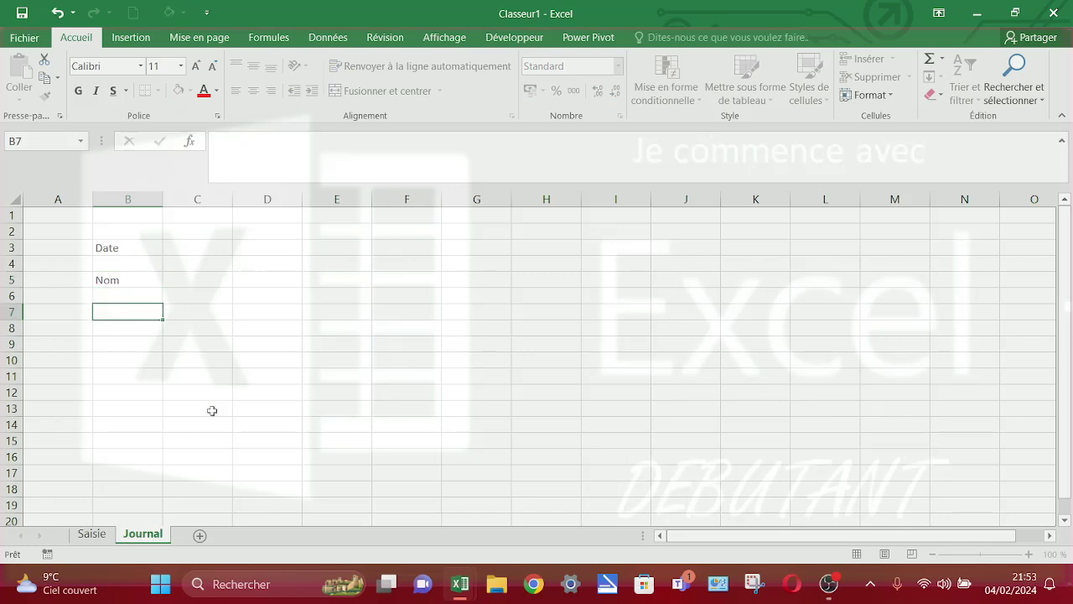
type("A")
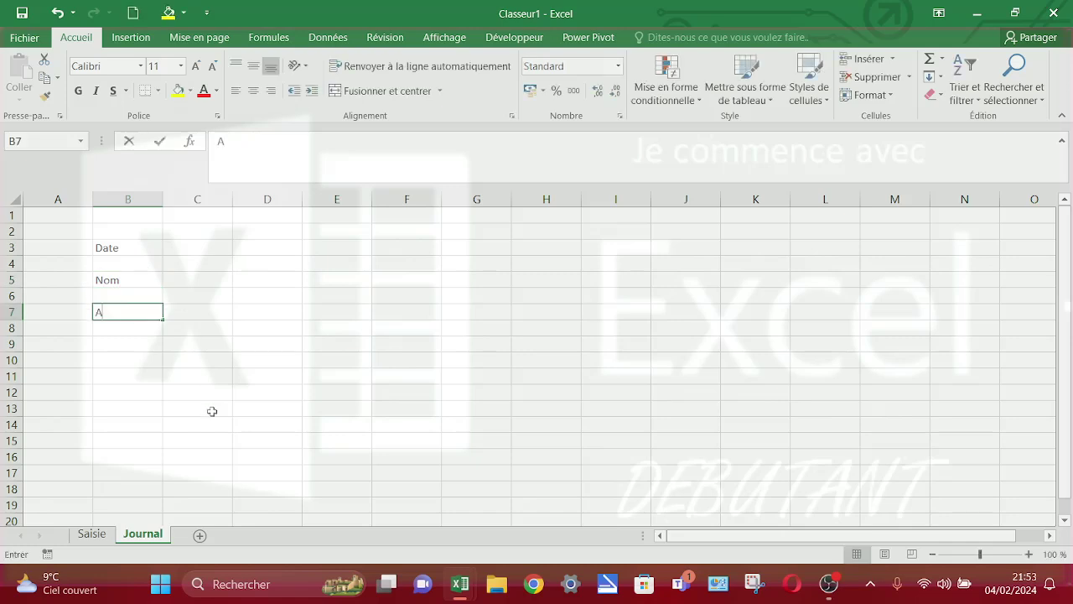
type("dress")
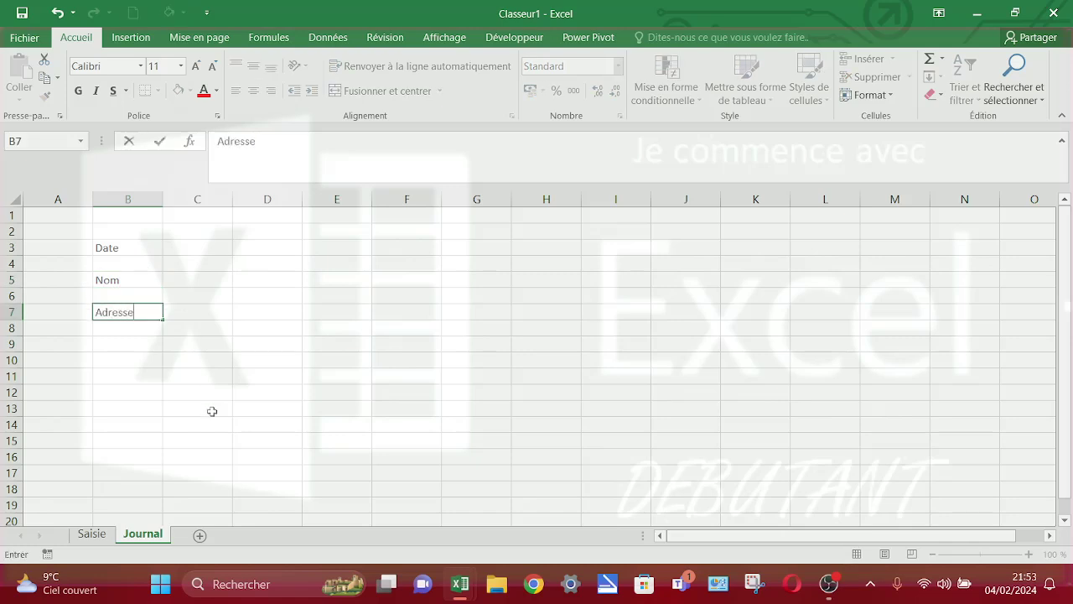
type("e")
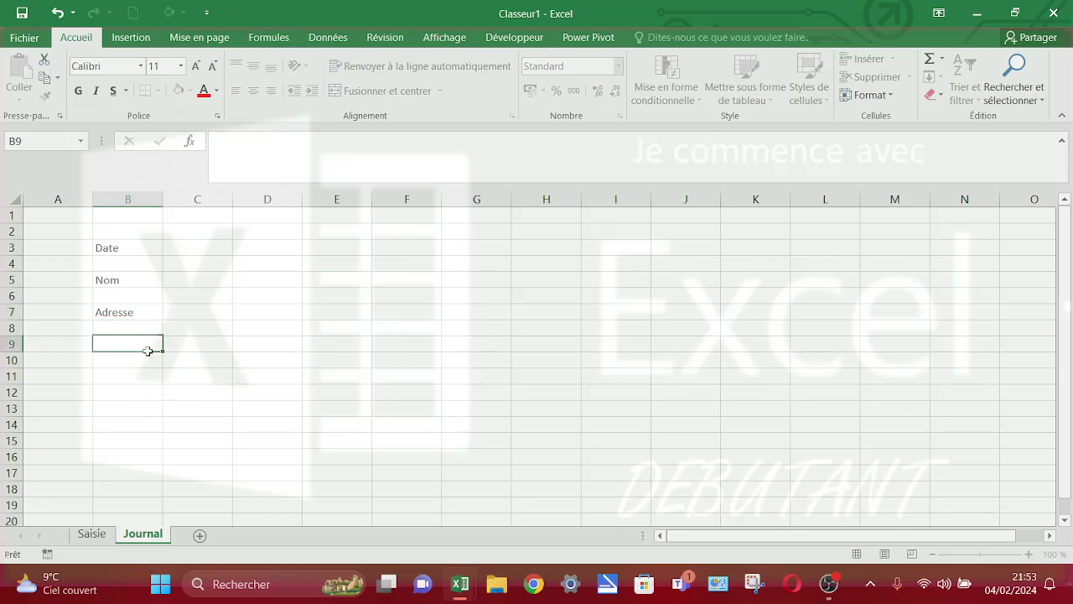
left_click(150, 343)
type("N")
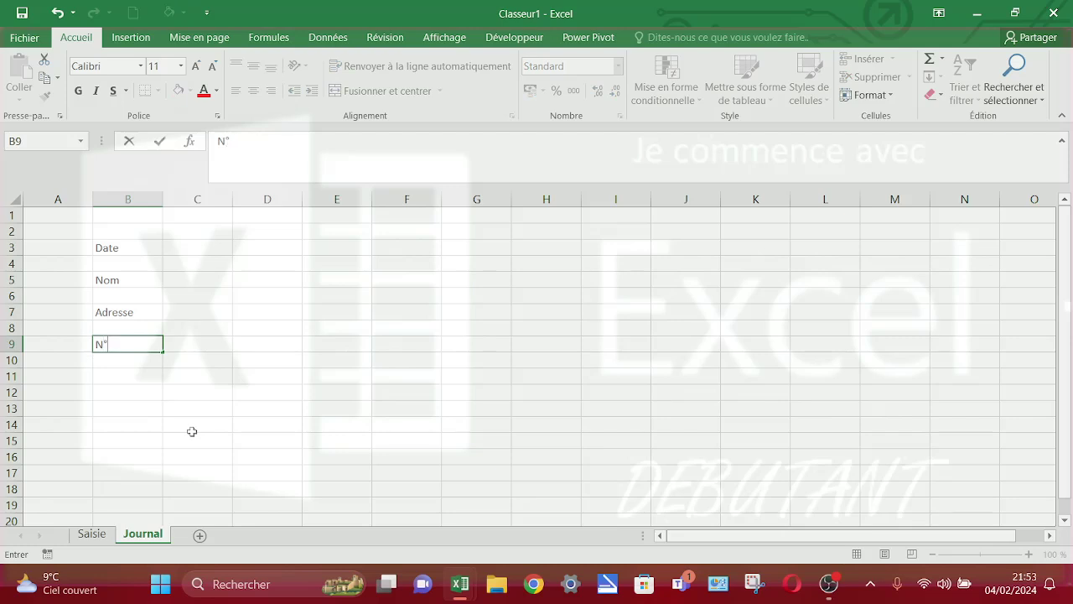
type("° de Facture")
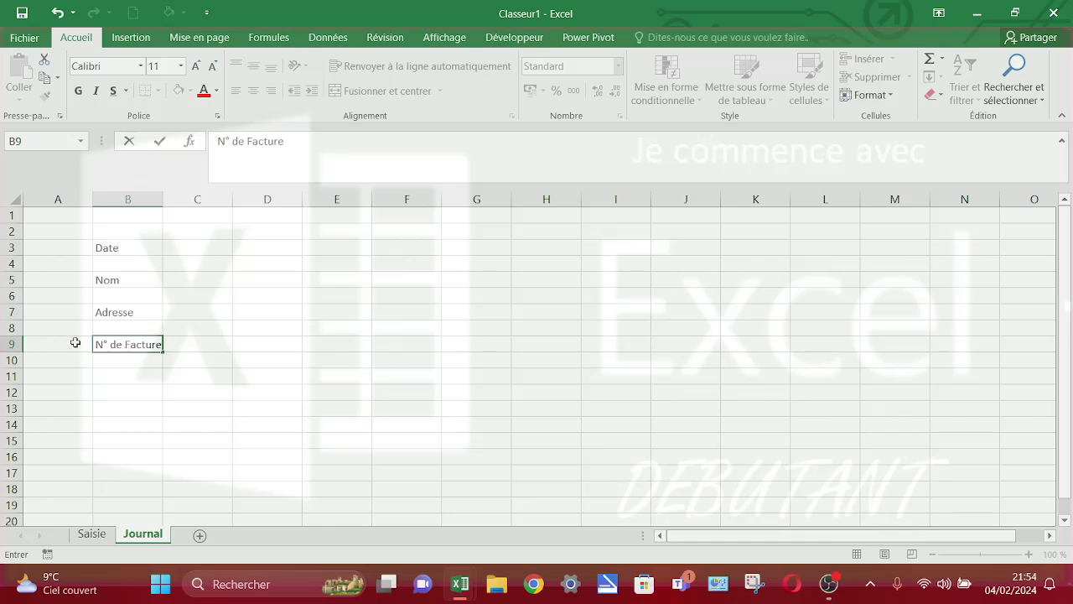
Step: Enter the label Montant in cell B11 of the Journal sheet
left_click(125, 376)
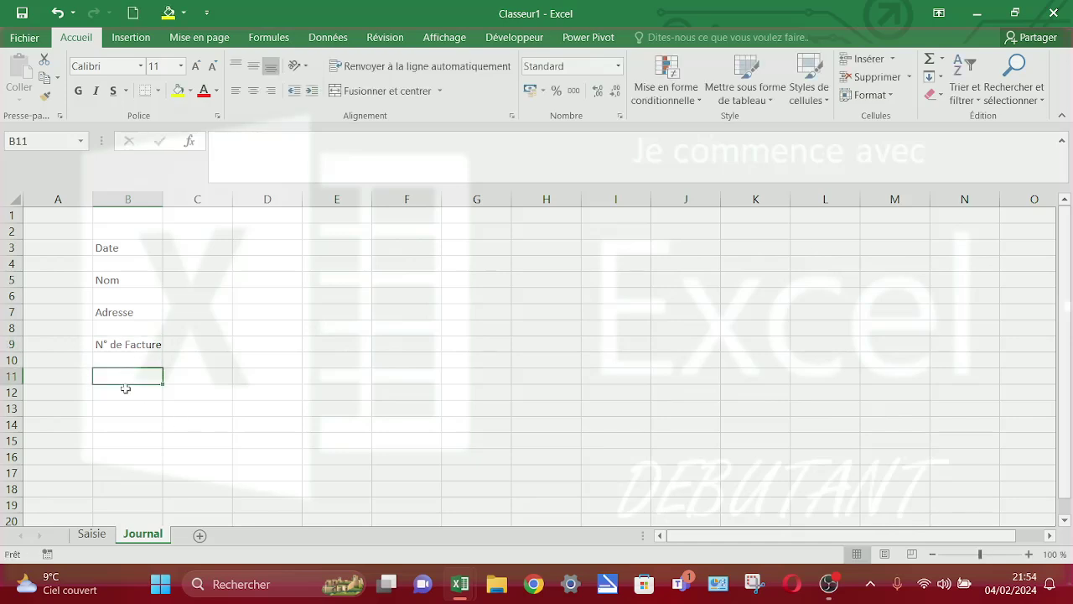
type("Montant")
left_click(198, 340)
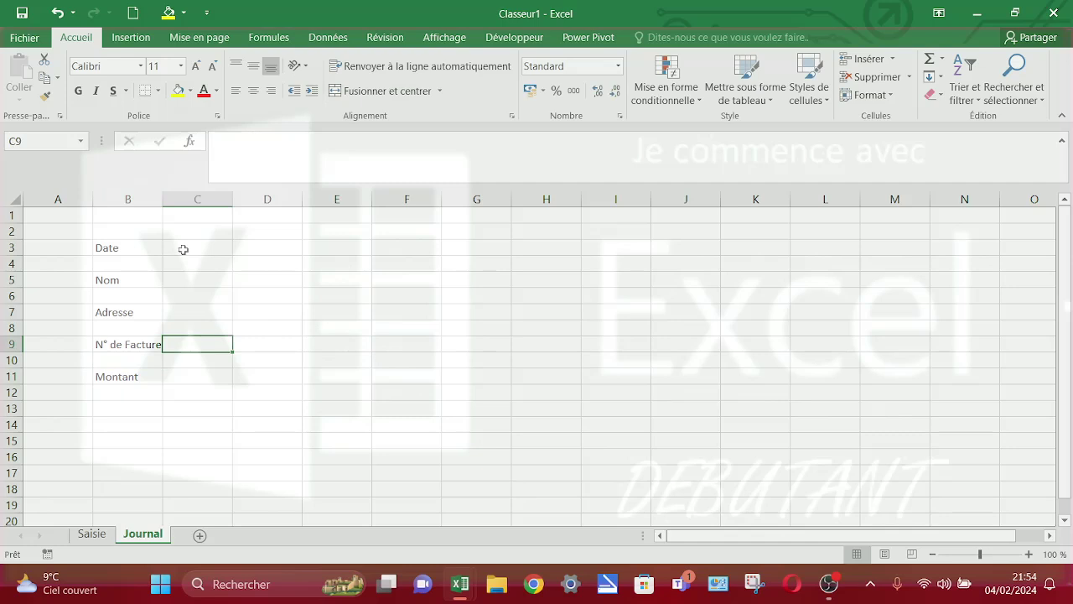
Step: Apply outside borders to the Date, Nom and Adresse fields: B3:C3, B5:C5 and B7:C7 separately
left_click_drag(112, 242, 179, 248)
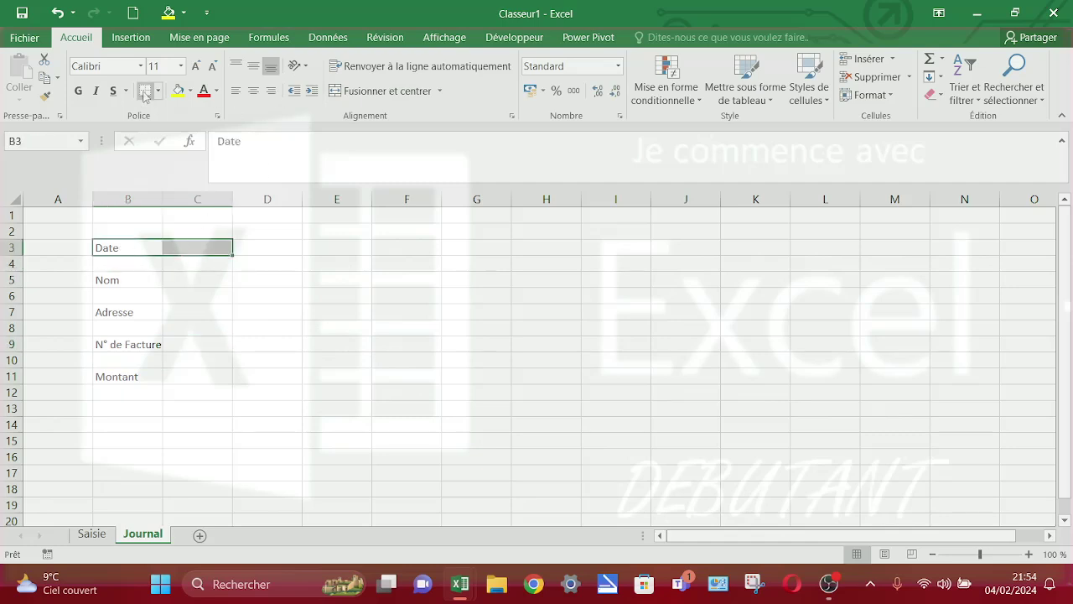
left_click(158, 91)
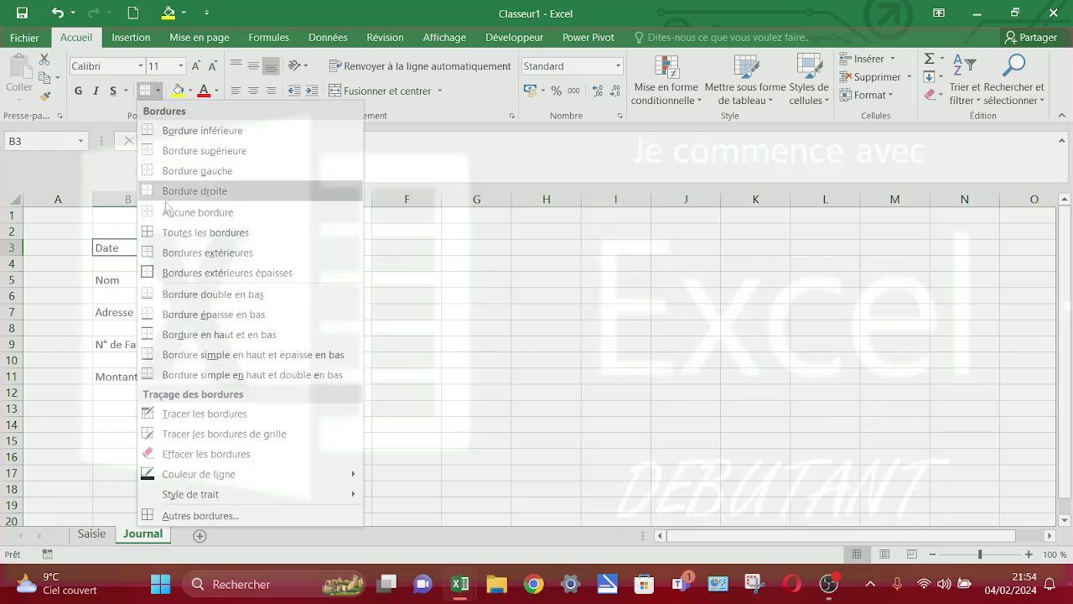
left_click(159, 254)
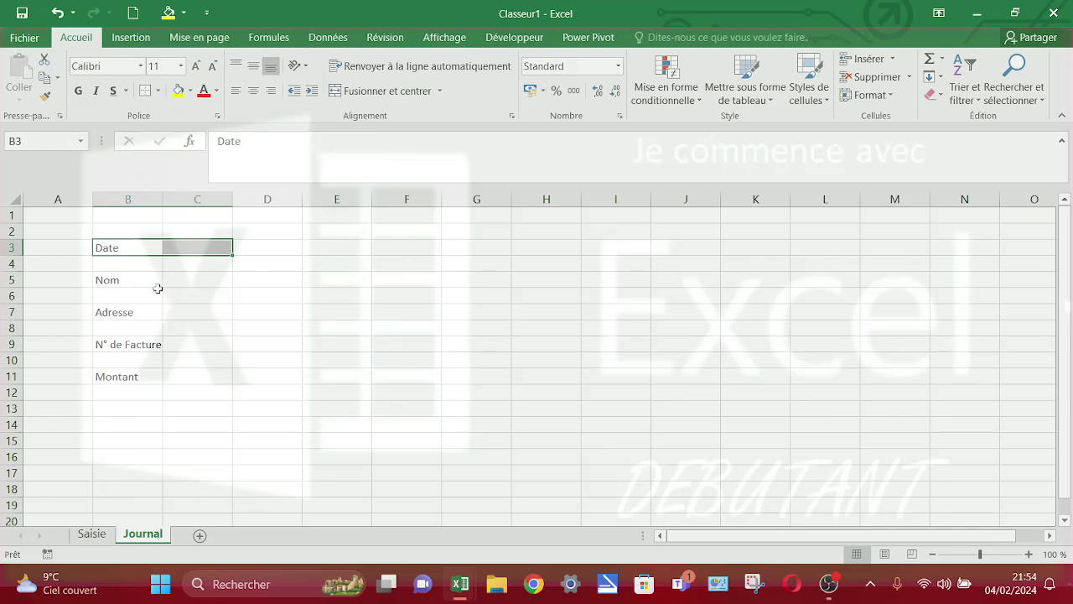
left_click_drag(154, 275, 202, 278)
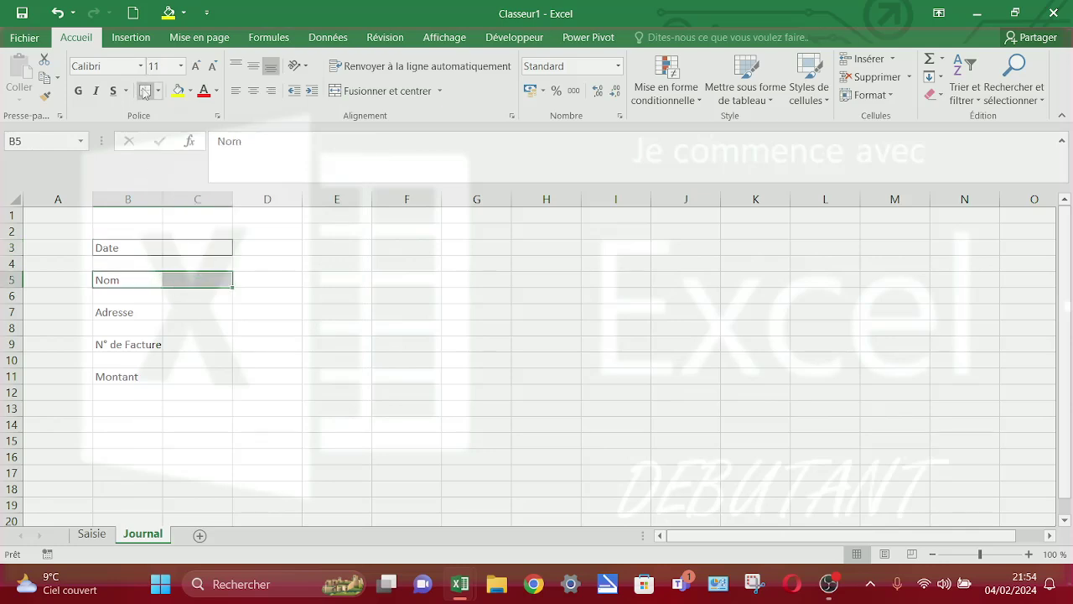
left_click_drag(124, 312, 171, 313)
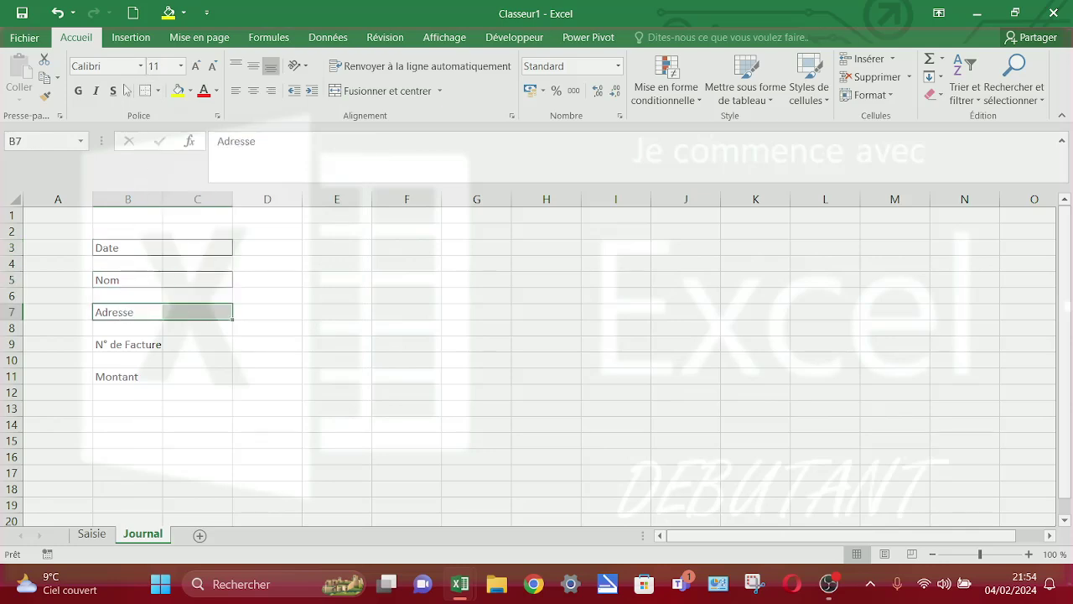
left_click(151, 91)
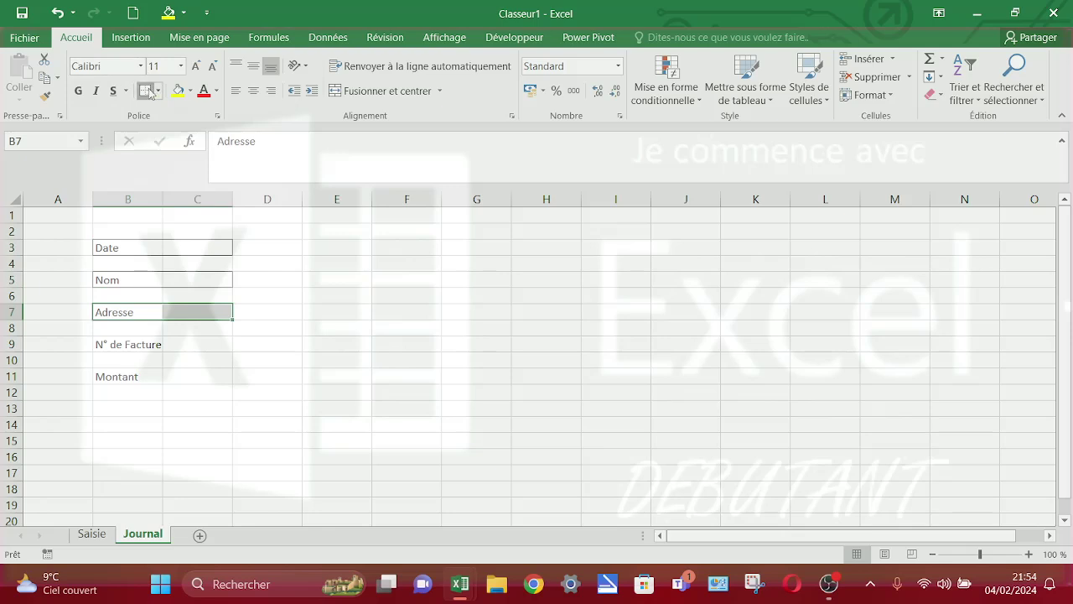
Step: Apply outside borders to the N° de Facture field B9:C9 and the Montant field B11:C11
left_click(134, 342)
left_click_drag(171, 343, 180, 344)
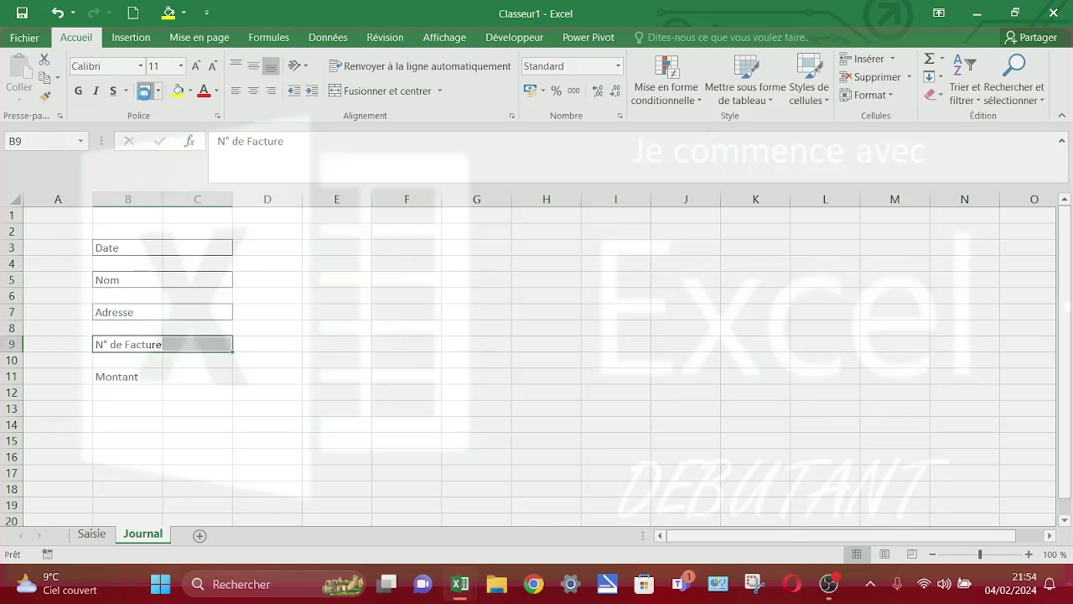
left_click_drag(133, 376, 169, 377)
left_click(146, 91)
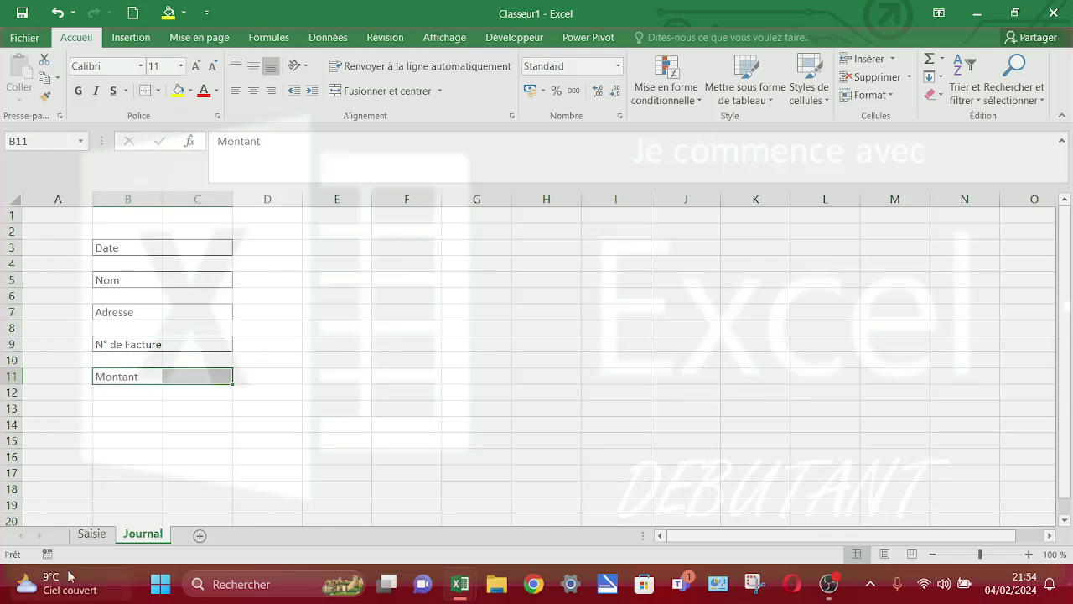
Step: Link A14 to the Date entry cell with =C3 and B14 to the Nom entry cell with =C5
left_click(71, 423)
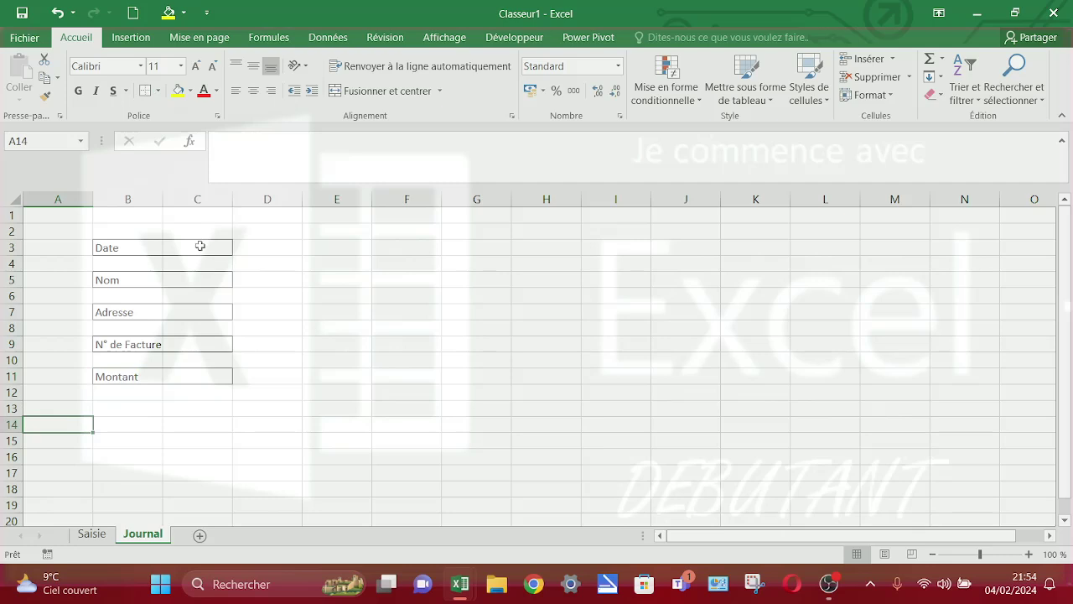
type("=")
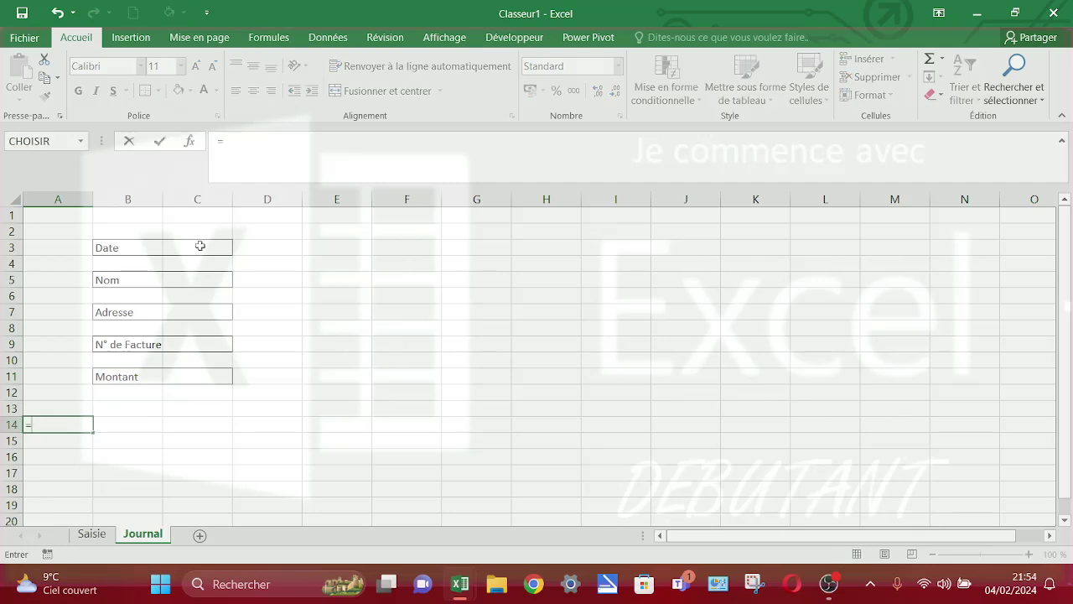
left_click(201, 245)
key("Return")
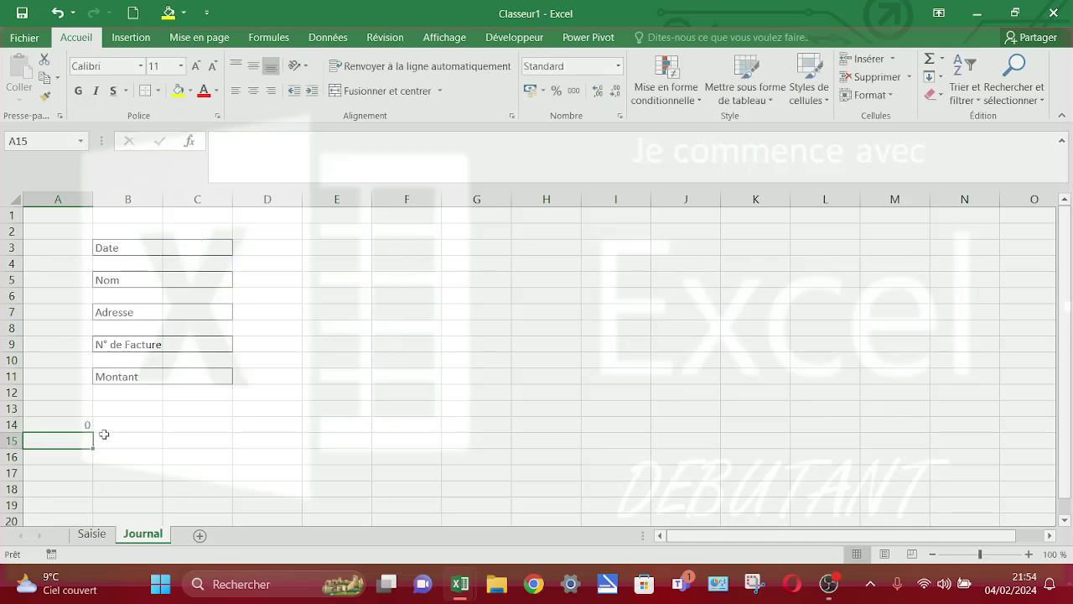
left_click(118, 425)
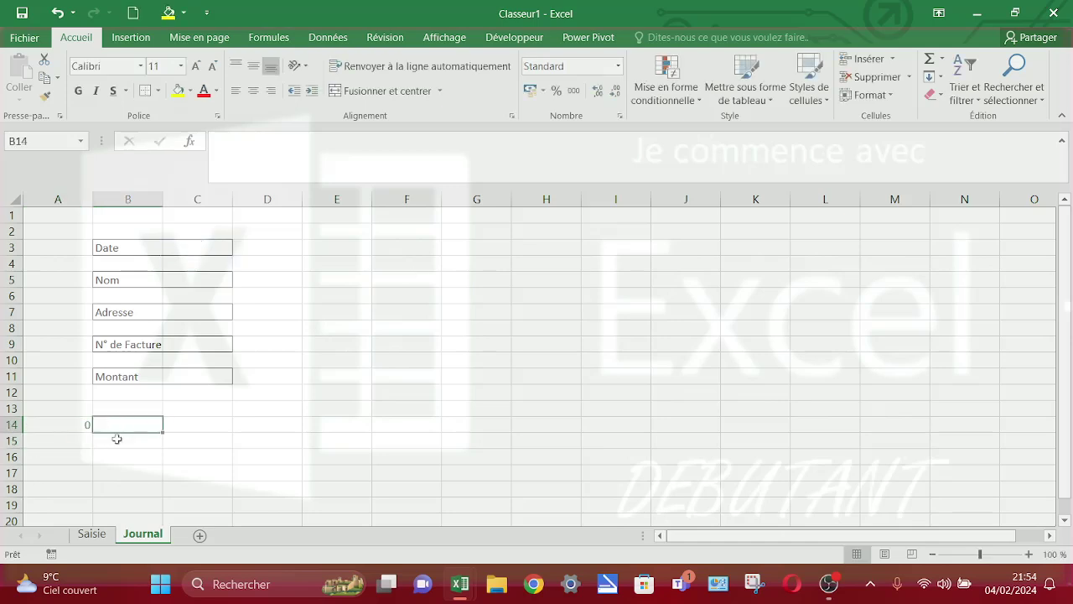
type("=")
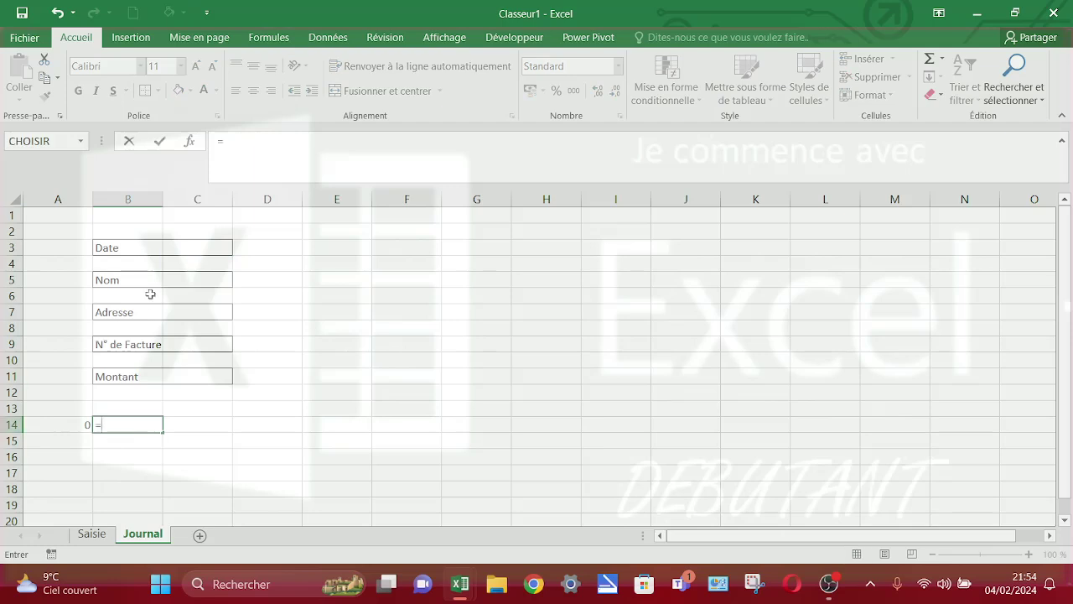
left_click(191, 281)
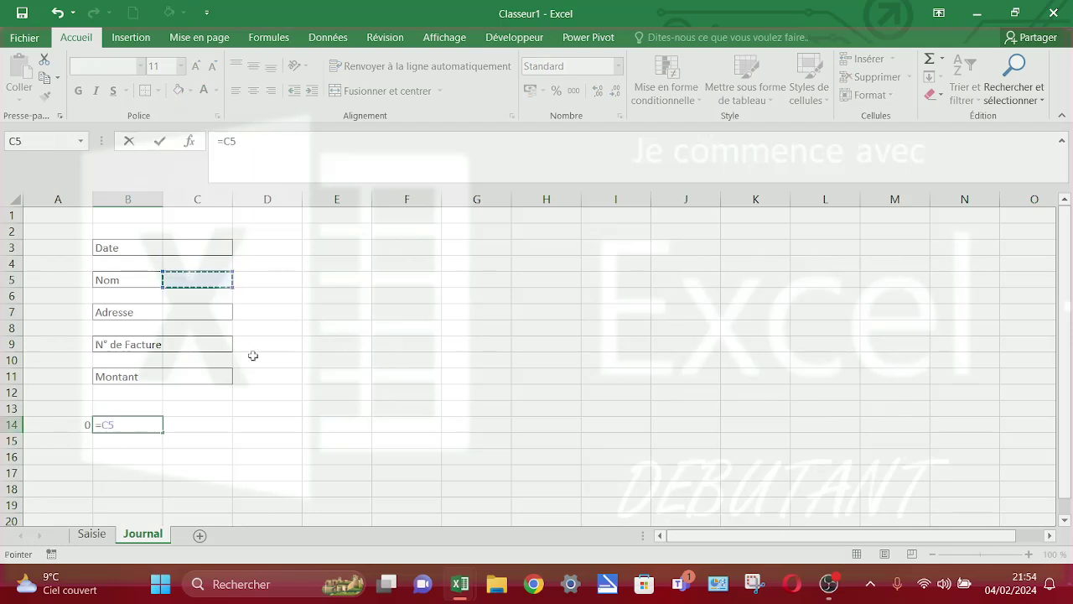
key("Return")
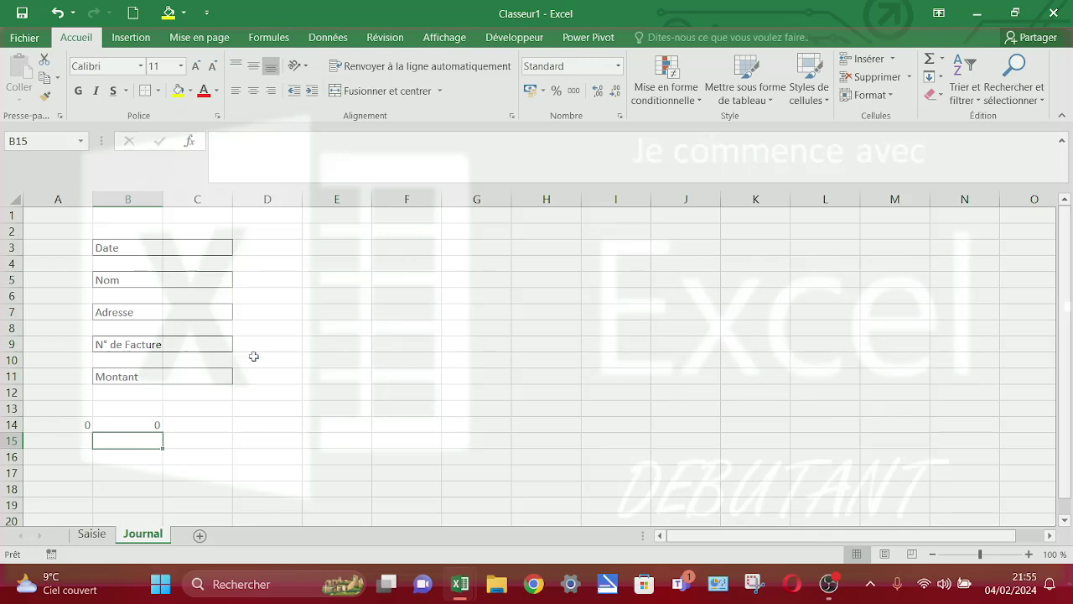
Step: Link C14 to the Adresse entry cell with =C7 and D14 to the N° de Facture entry cell with =C9
left_click(213, 428)
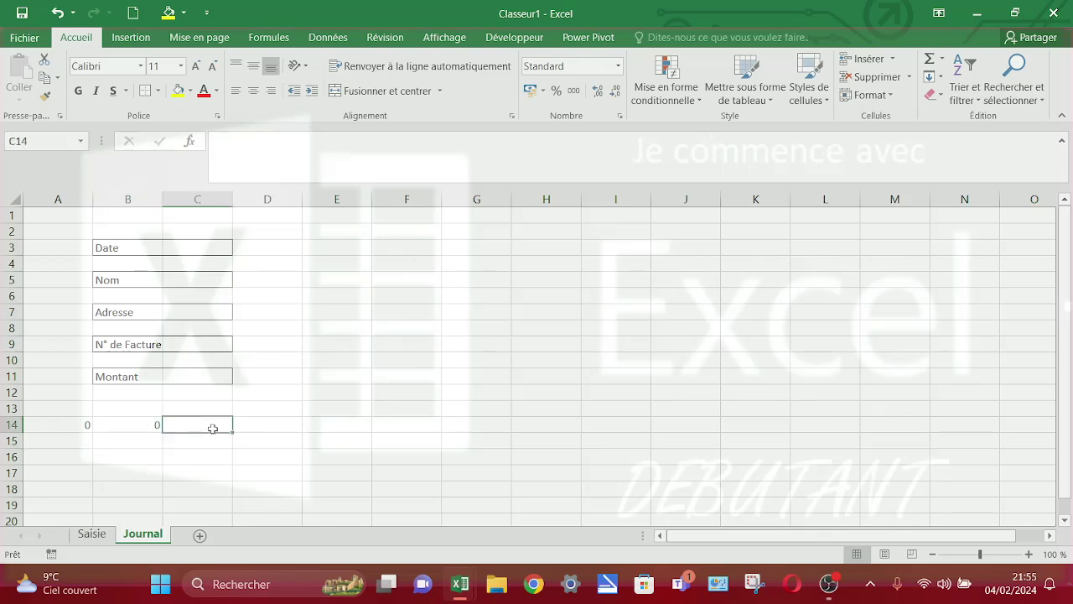
type("=")
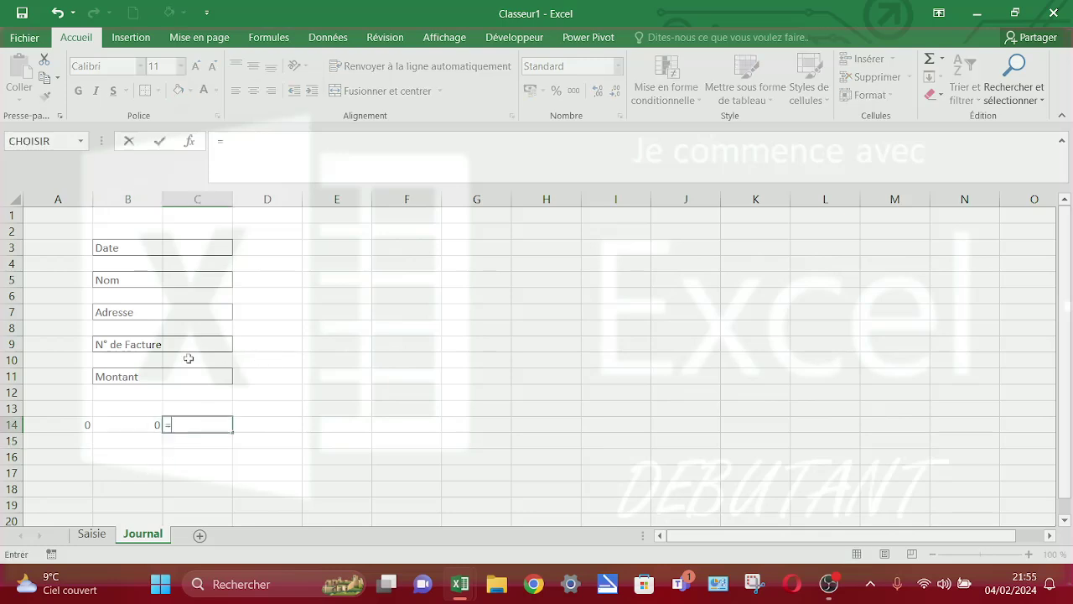
left_click(201, 312)
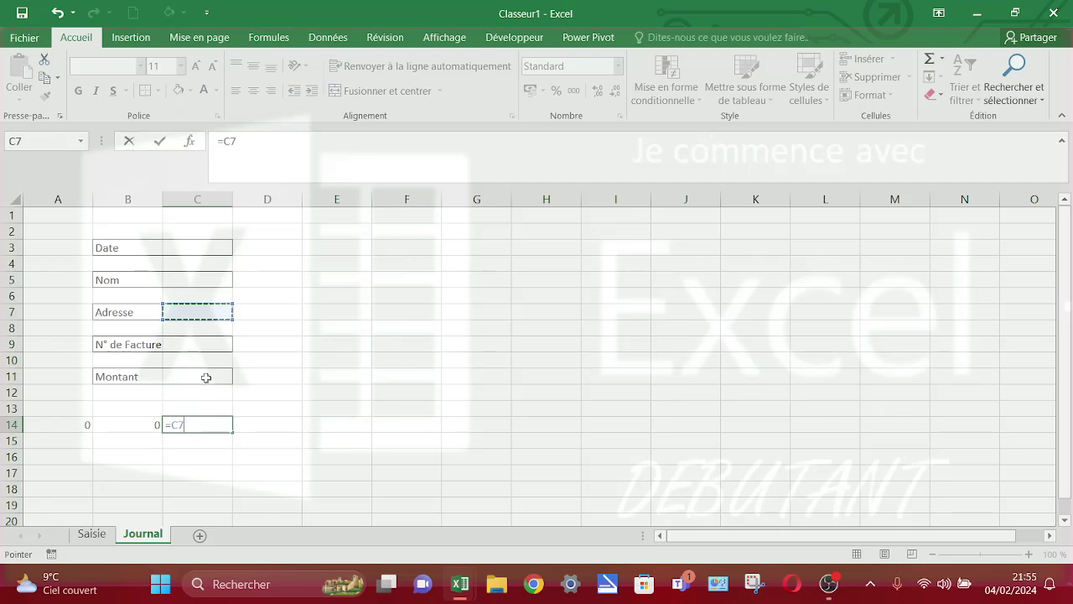
key("Return")
left_click(260, 426)
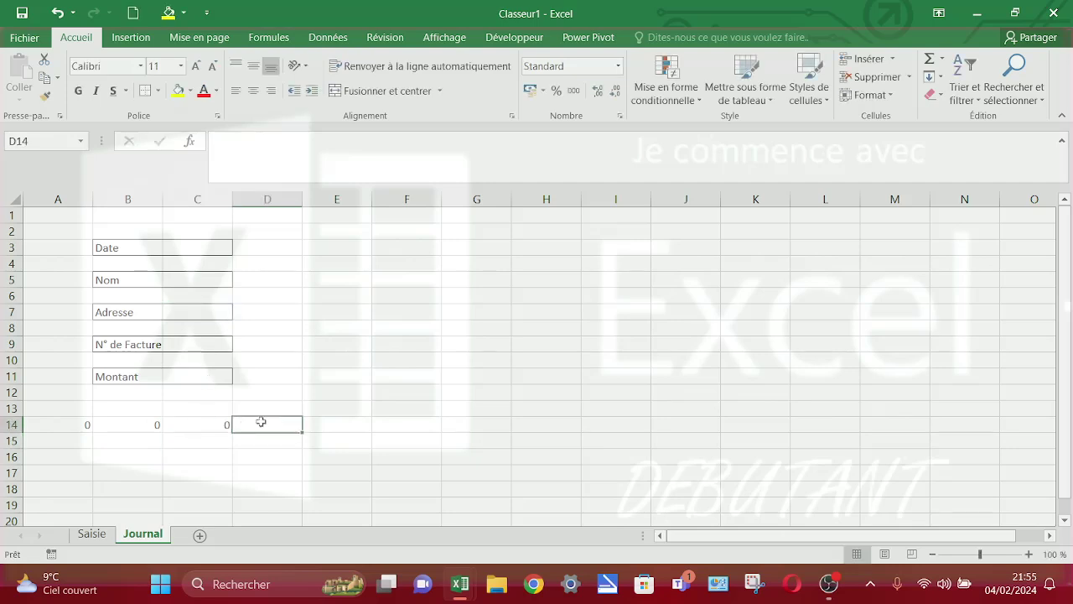
type("=")
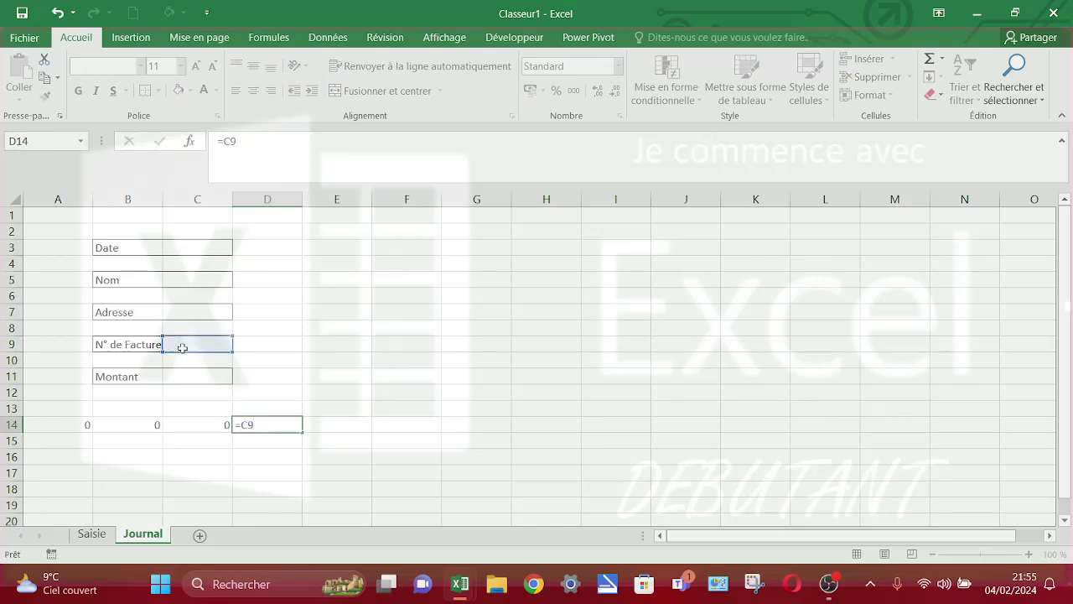
key("Return")
left_click(188, 378)
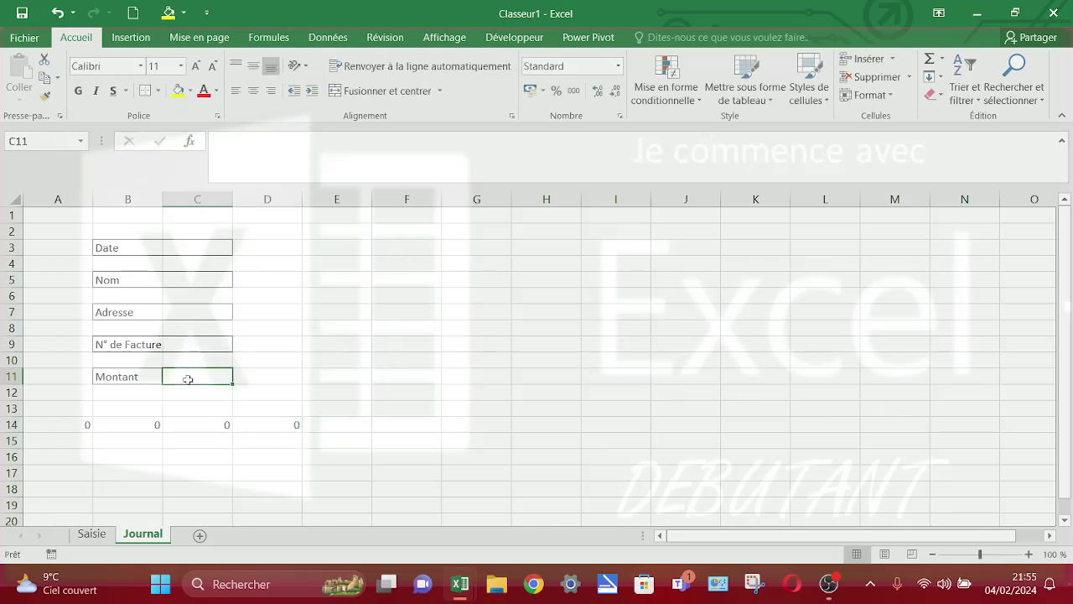
type("=")
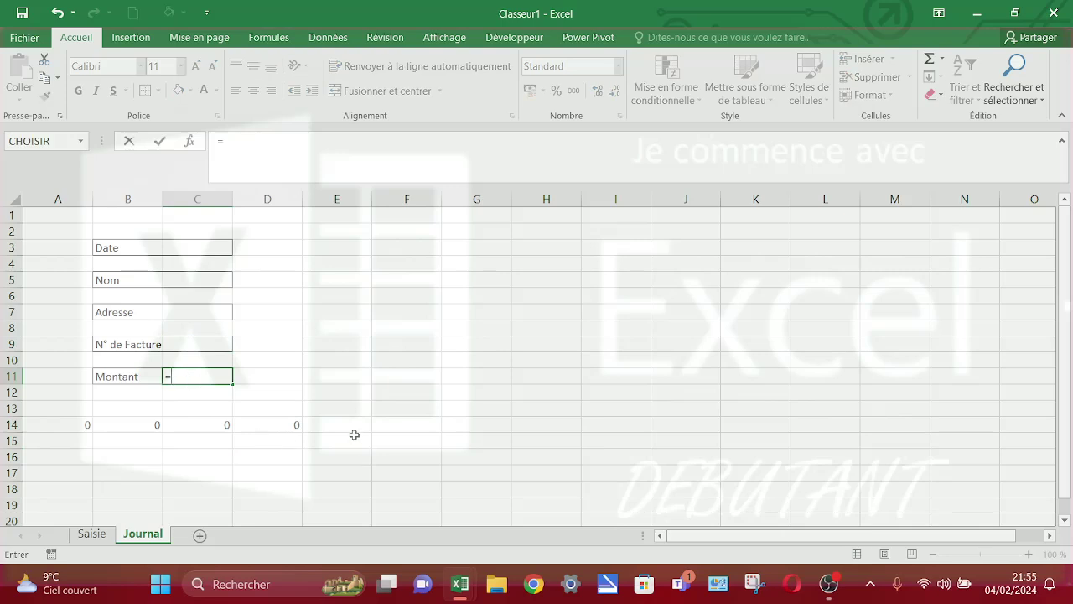
left_click(320, 424)
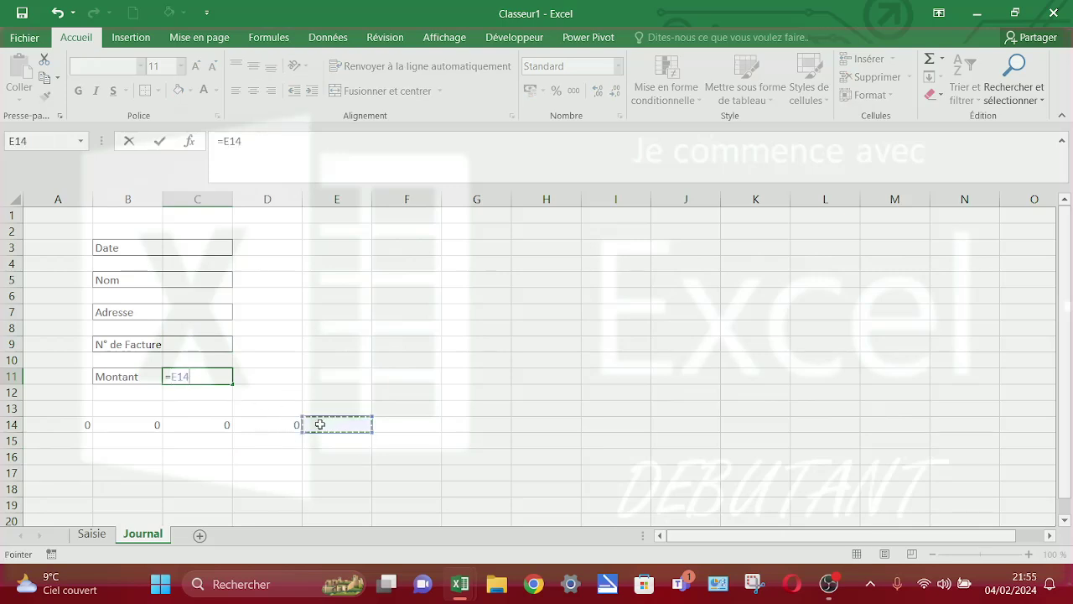
left_click_drag(190, 377, 161, 381)
key("BackSpace")
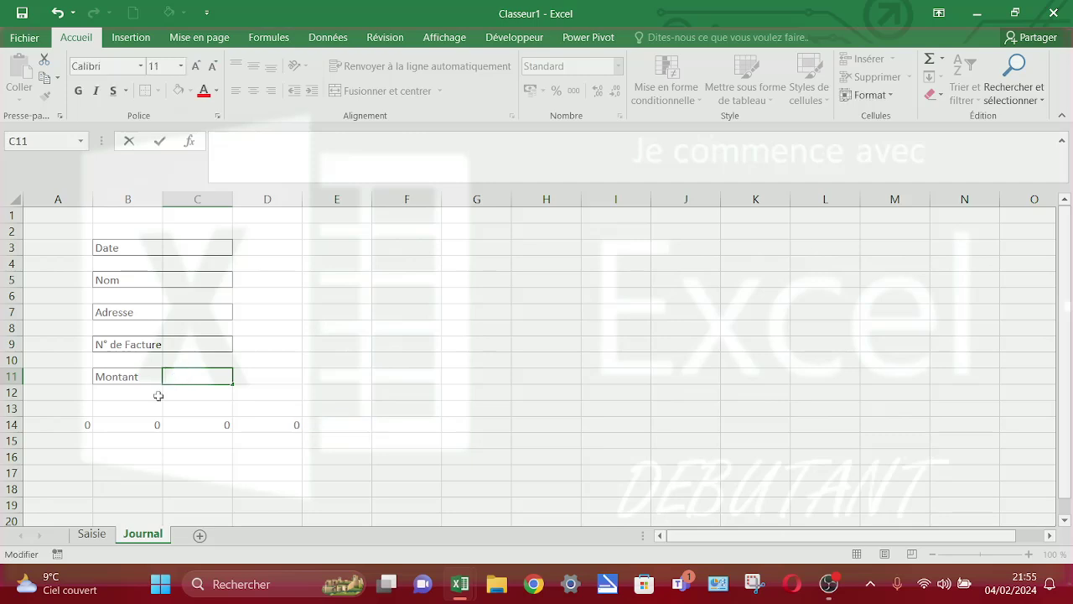
Step: Link E14 to the Montant entry cell with =C11 and check the formulas across A14:E14
left_click(334, 424)
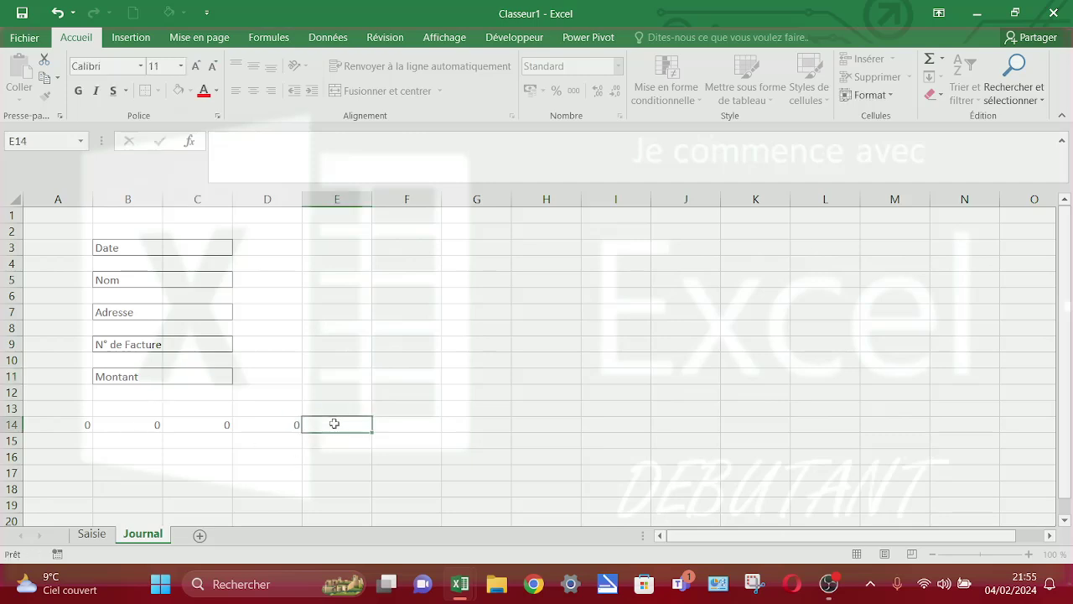
type("=")
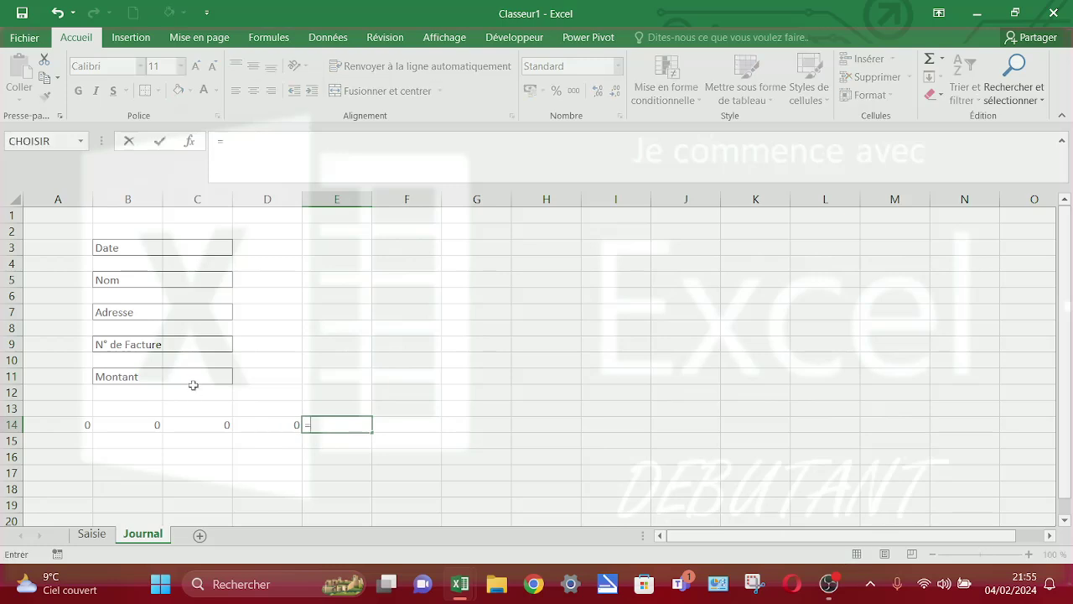
left_click(194, 379)
key("BackSpace")
type("11")
key("Return")
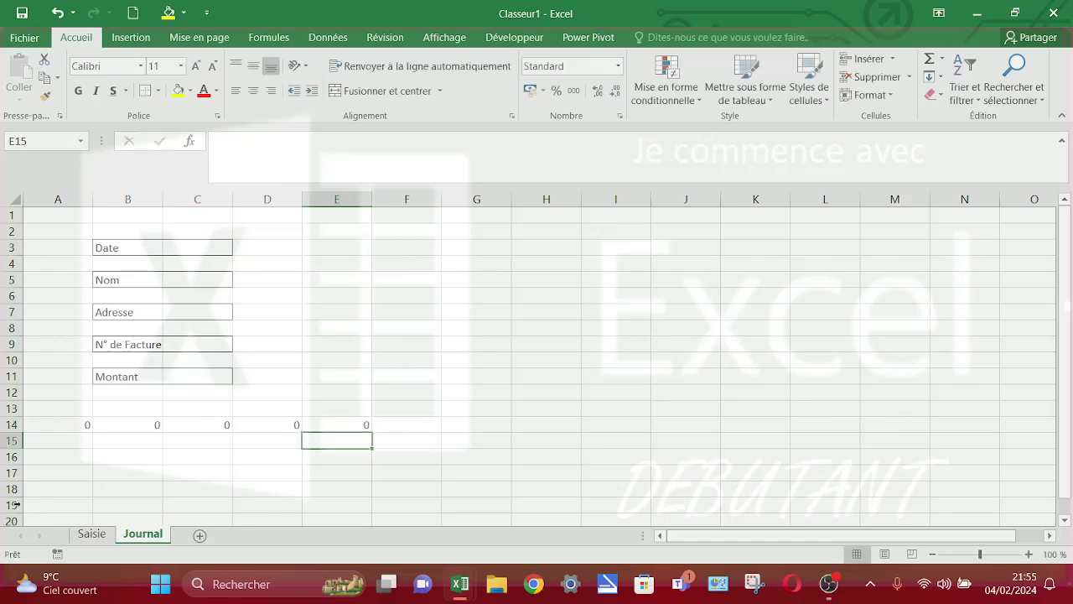
left_click(65, 422)
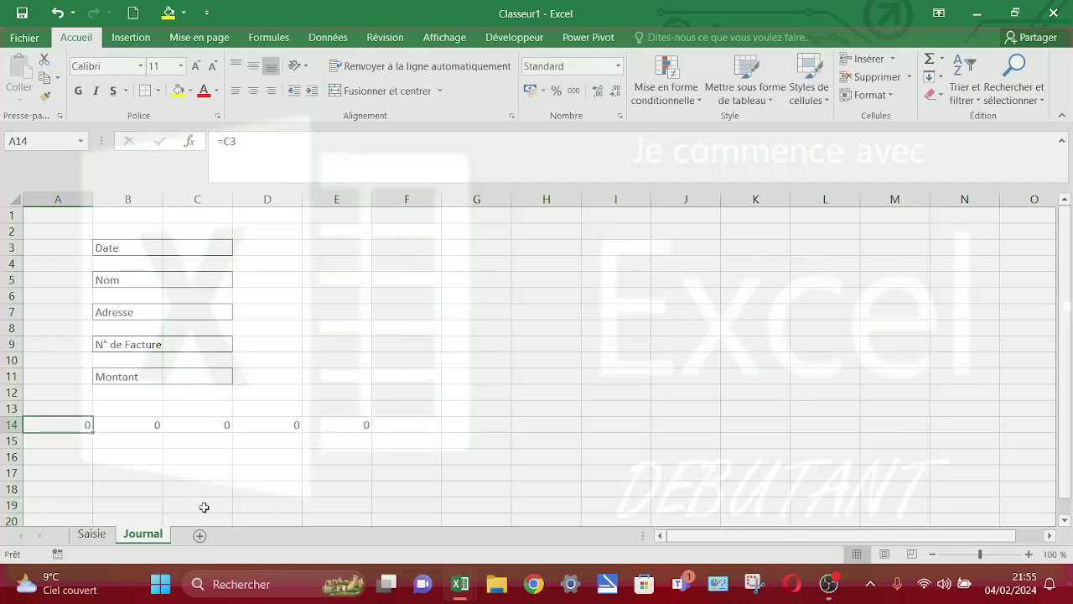
key("Right")
key("Right")
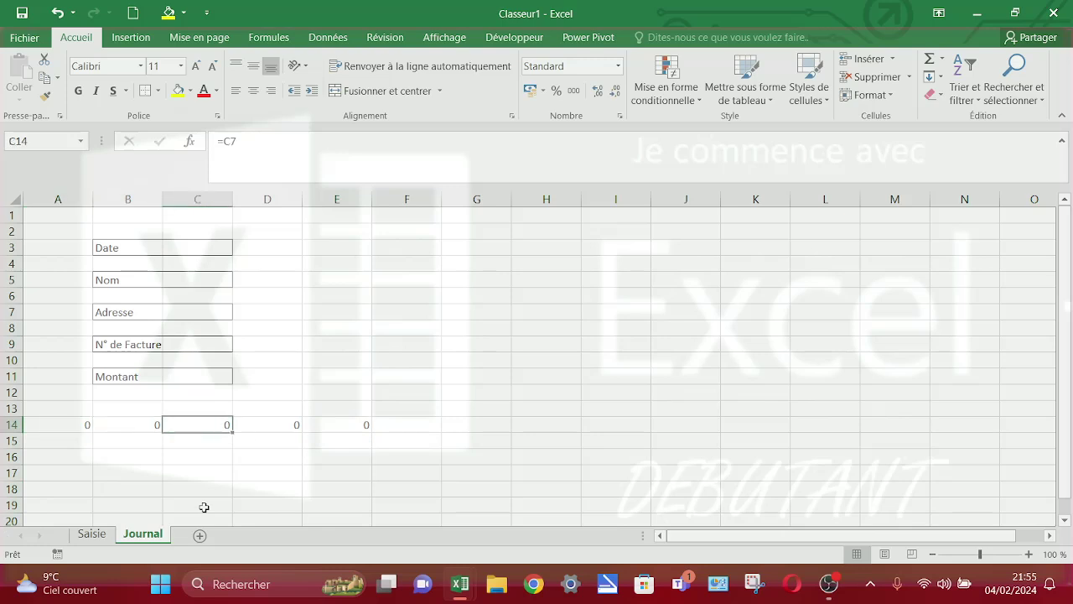
key("Right")
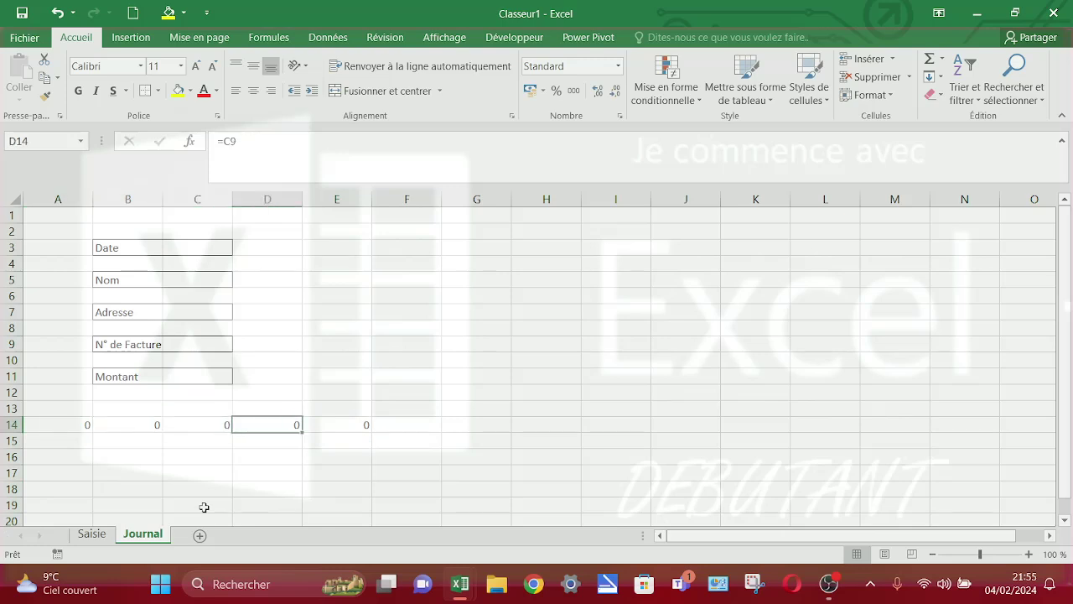
key("Right")
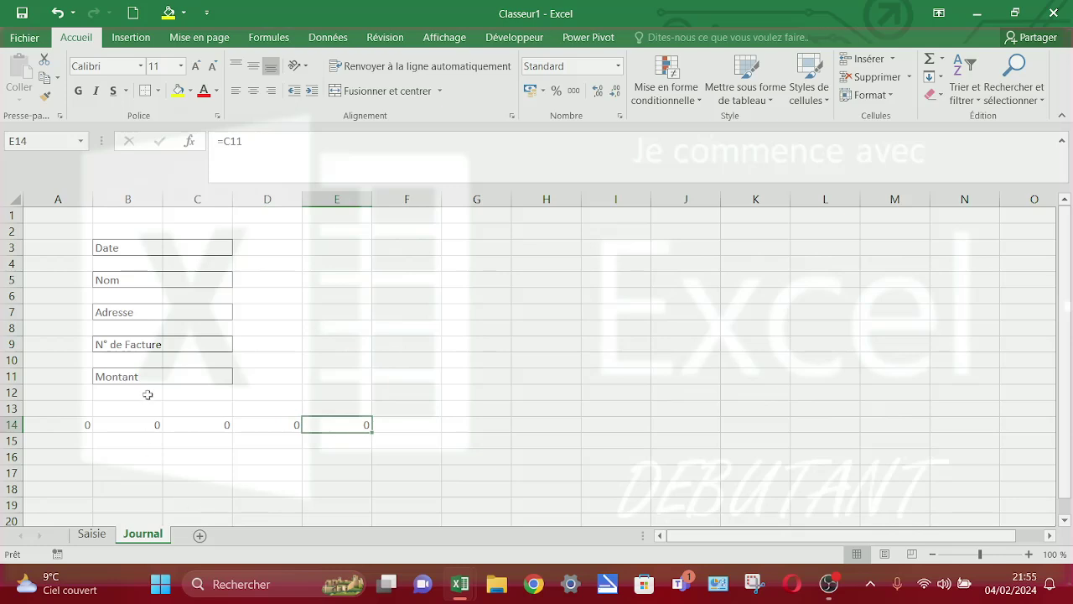
Step: Enter the date 01/01/2021 in the Date entry cell C3
left_click(192, 250)
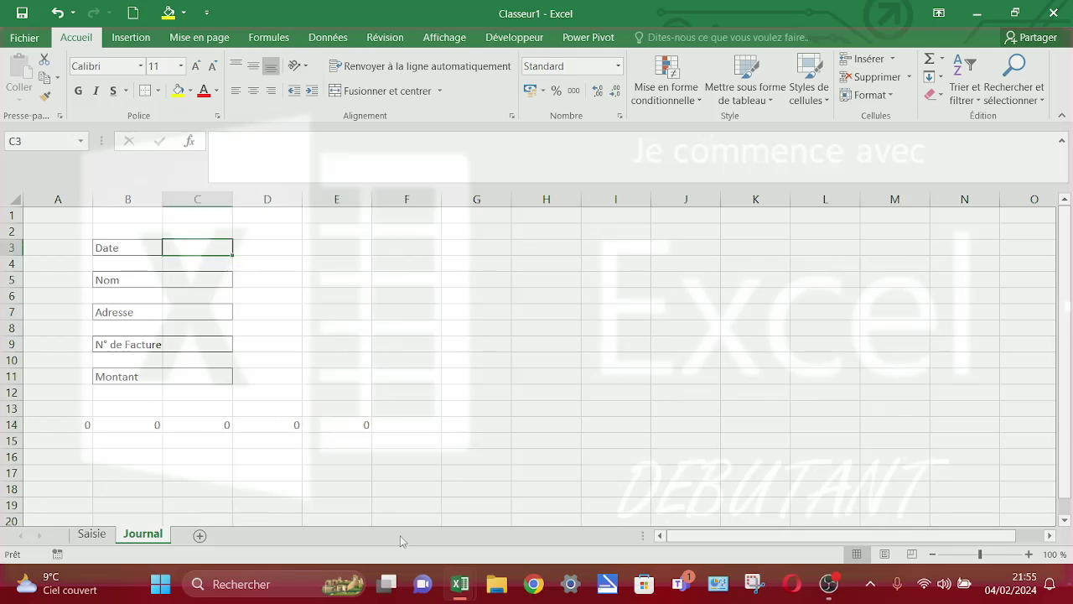
type("1")
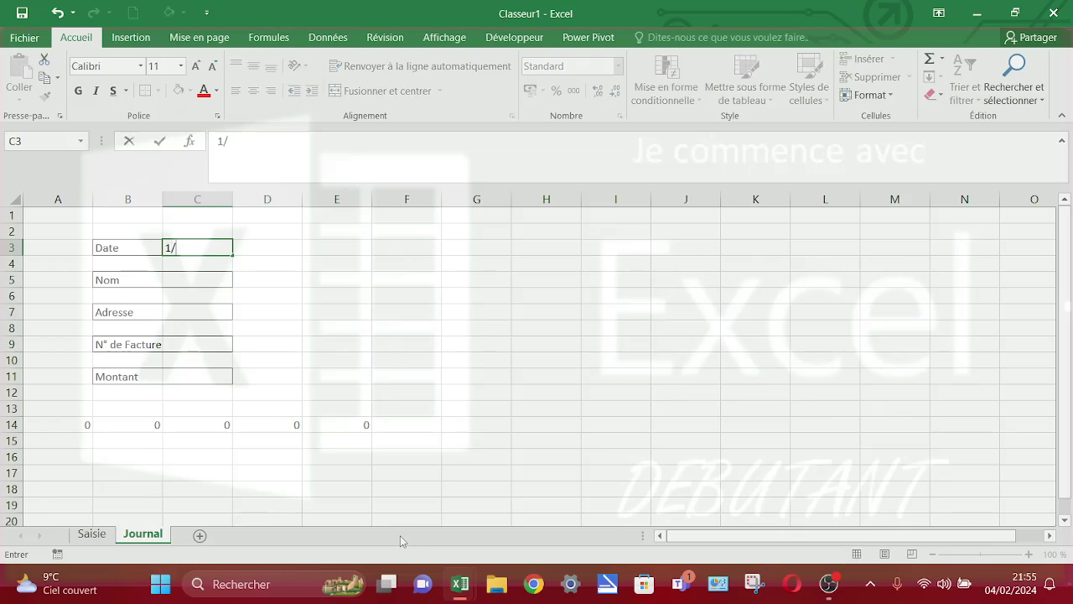
type("/1/2021")
left_click(209, 286)
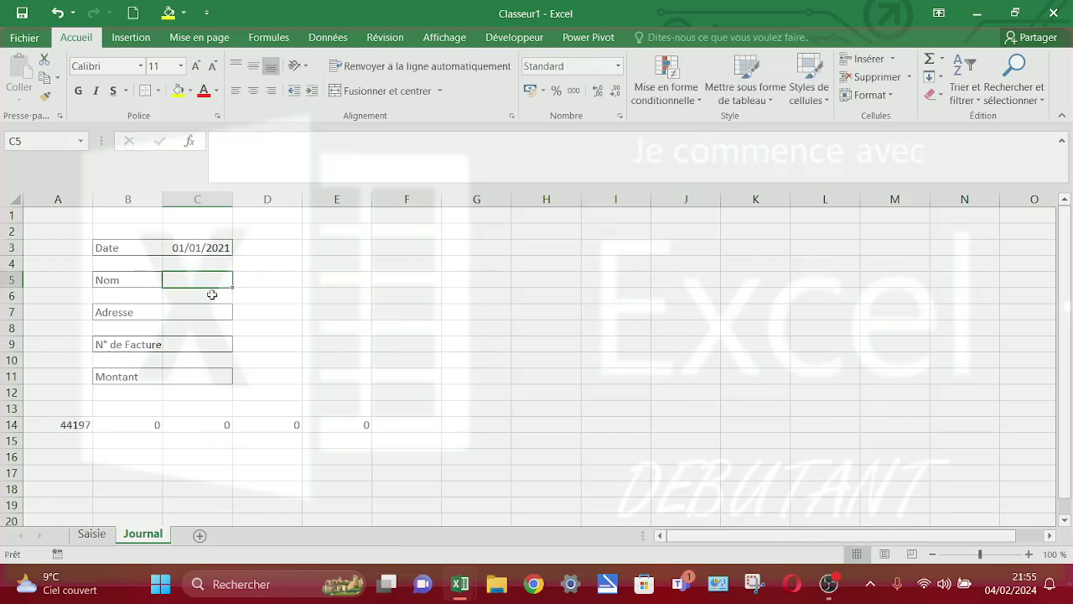
Step: Format the linked date cell A14 as a short date (Date courte)
left_click(75, 426)
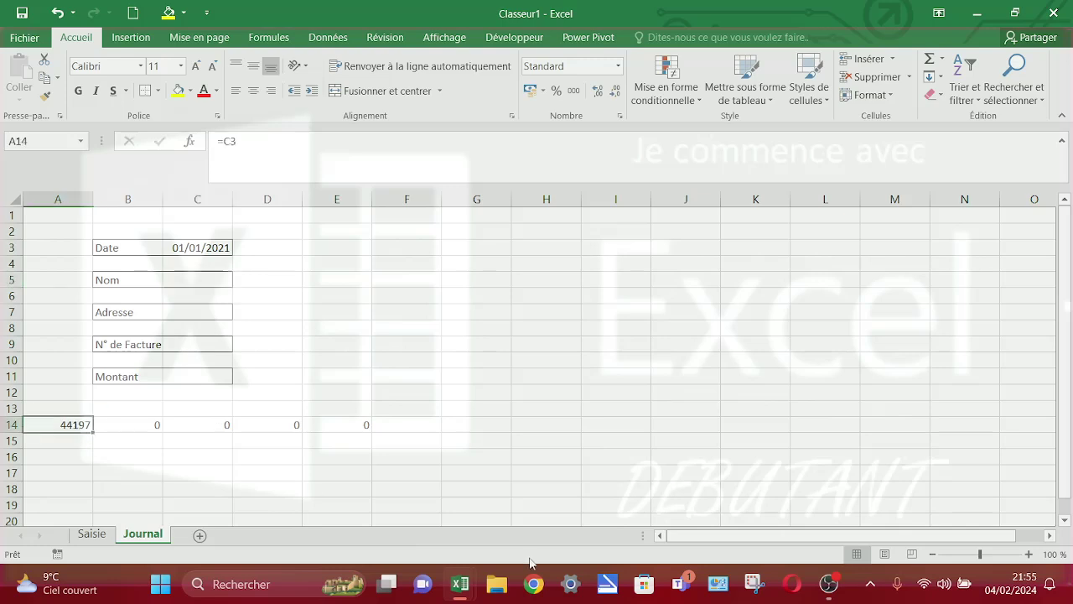
left_click(619, 67)
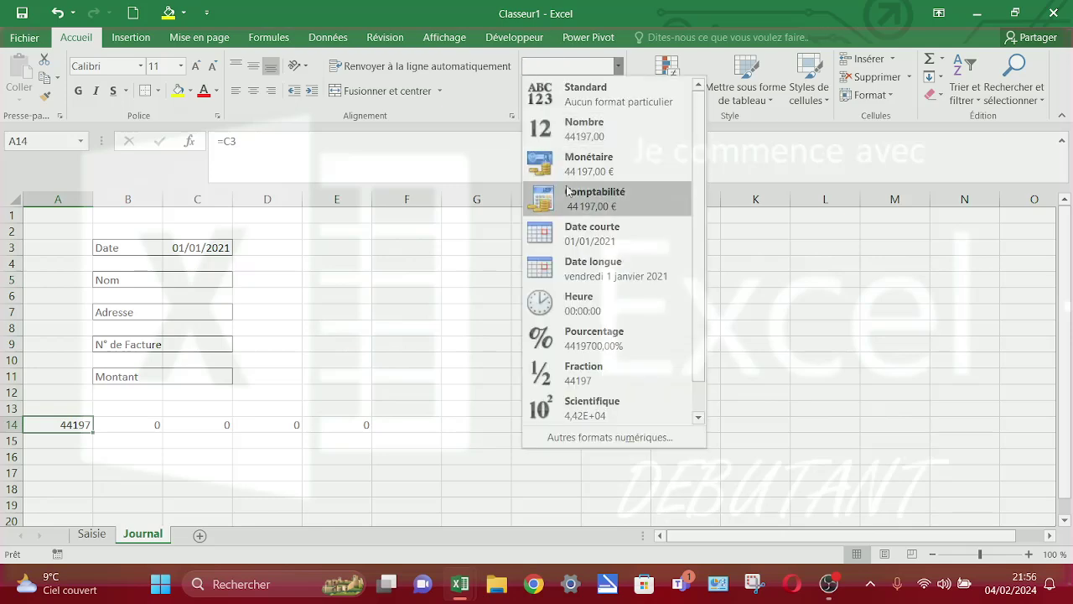
left_click(576, 230)
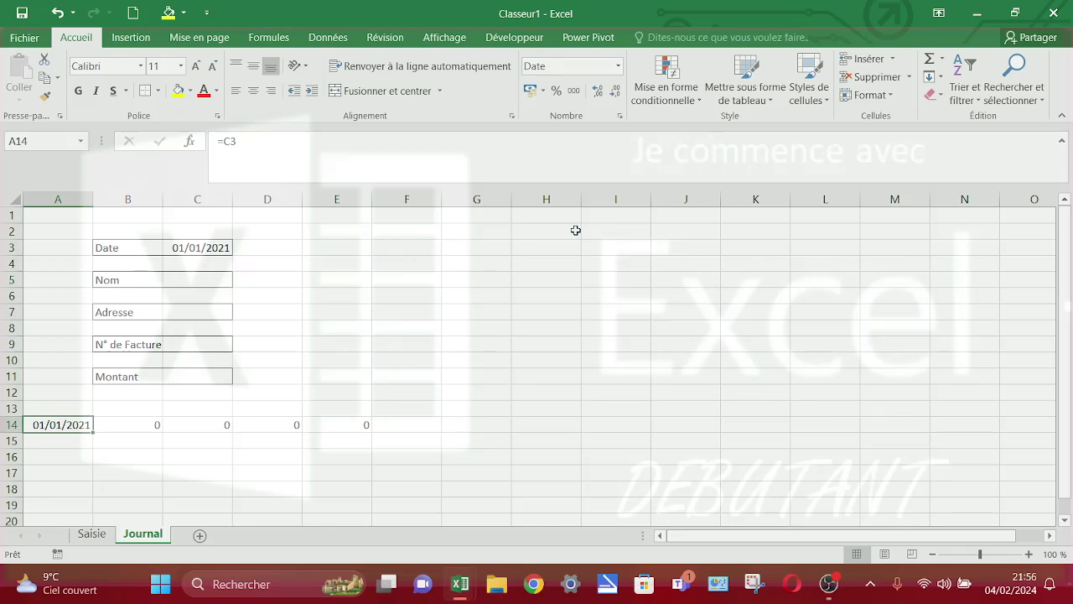
Step: Enter nom1 in the Nom entry cell C5 and adresse1 in the Adresse entry cell C7
left_click(118, 424)
left_click(202, 279)
type("nom1")
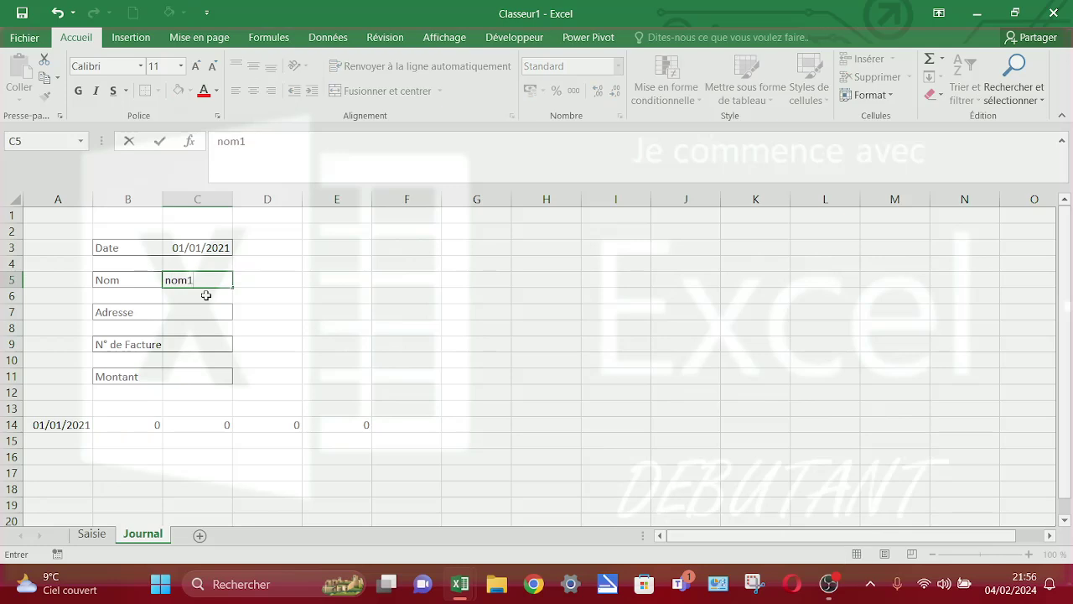
key("Return")
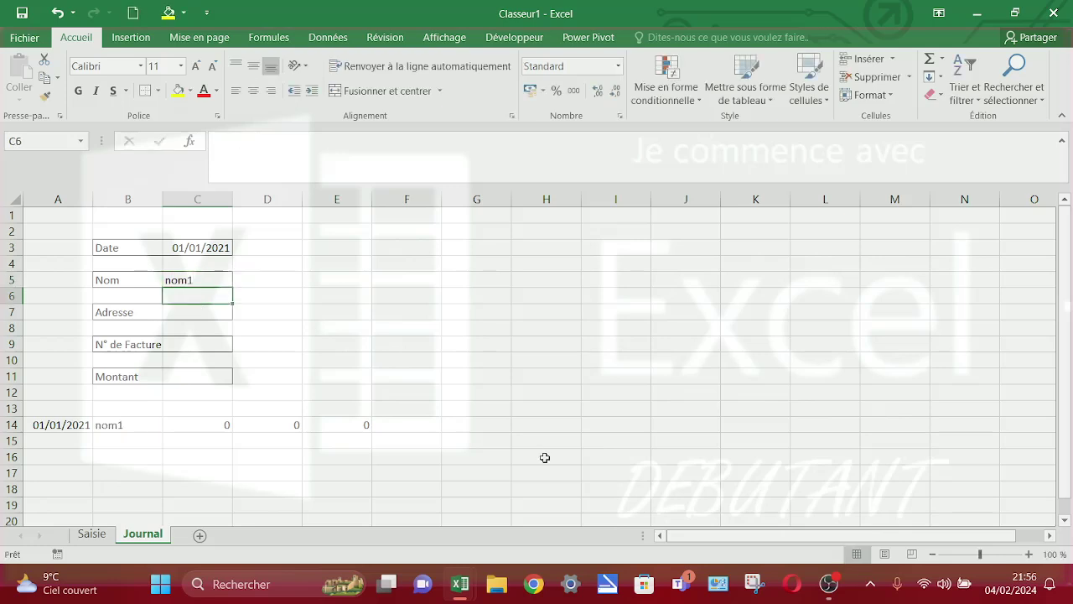
left_click(213, 318)
type("adresse1")
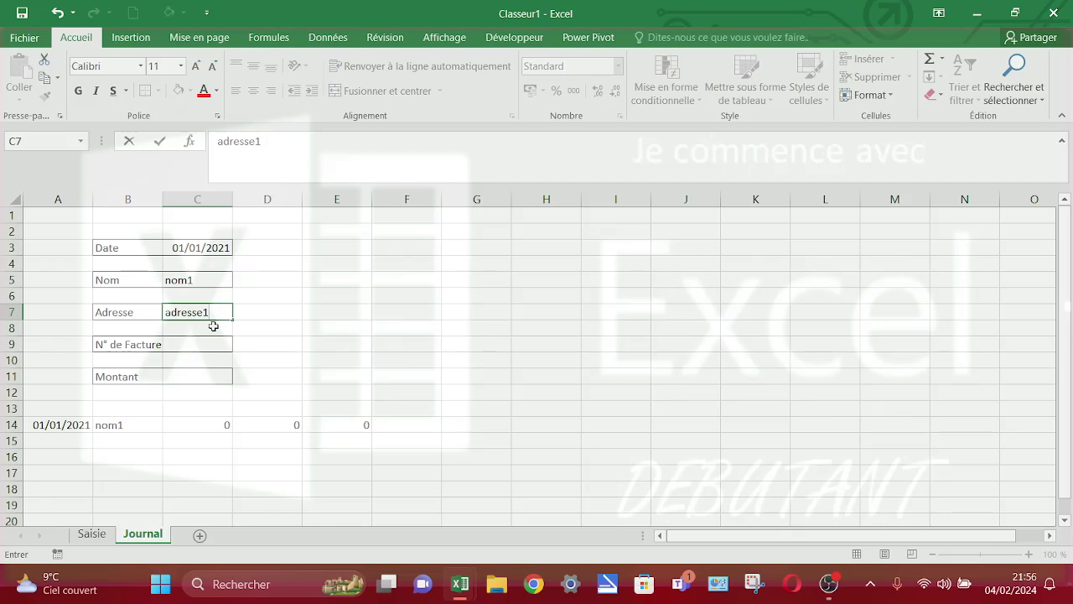
Step: Enter FA1 in the N° de Facture entry cell C9 and 110 in the Montant entry cell C11
left_click(210, 348)
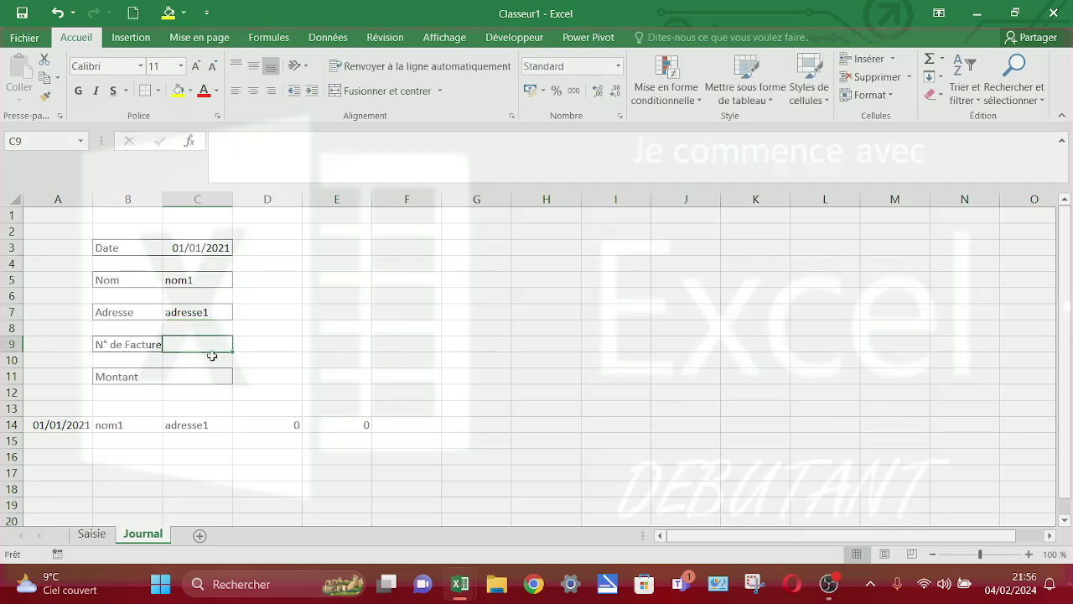
type("FA")
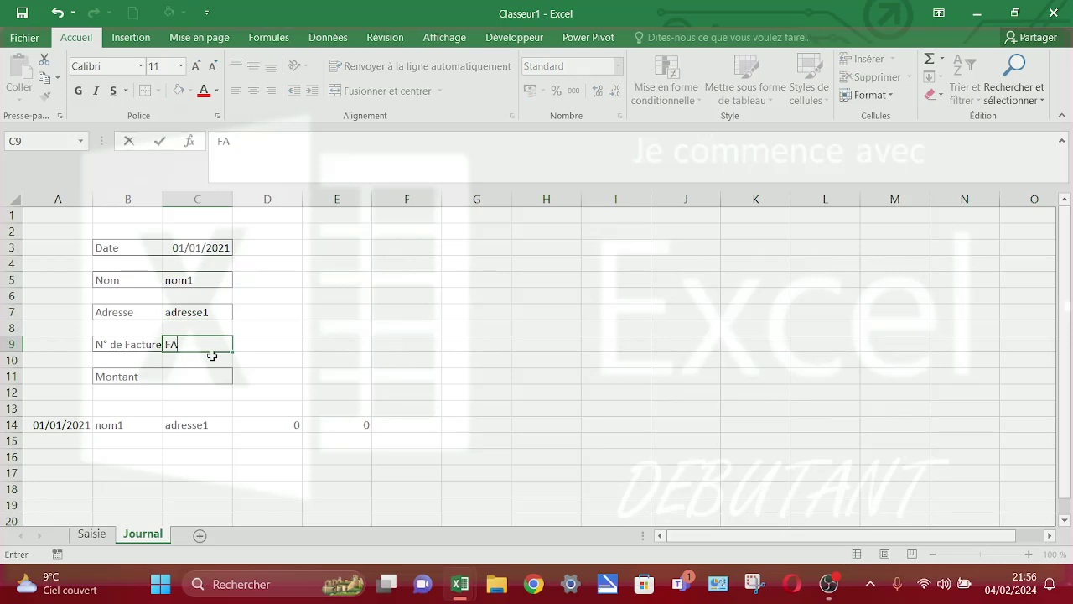
type("1")
left_click(206, 374)
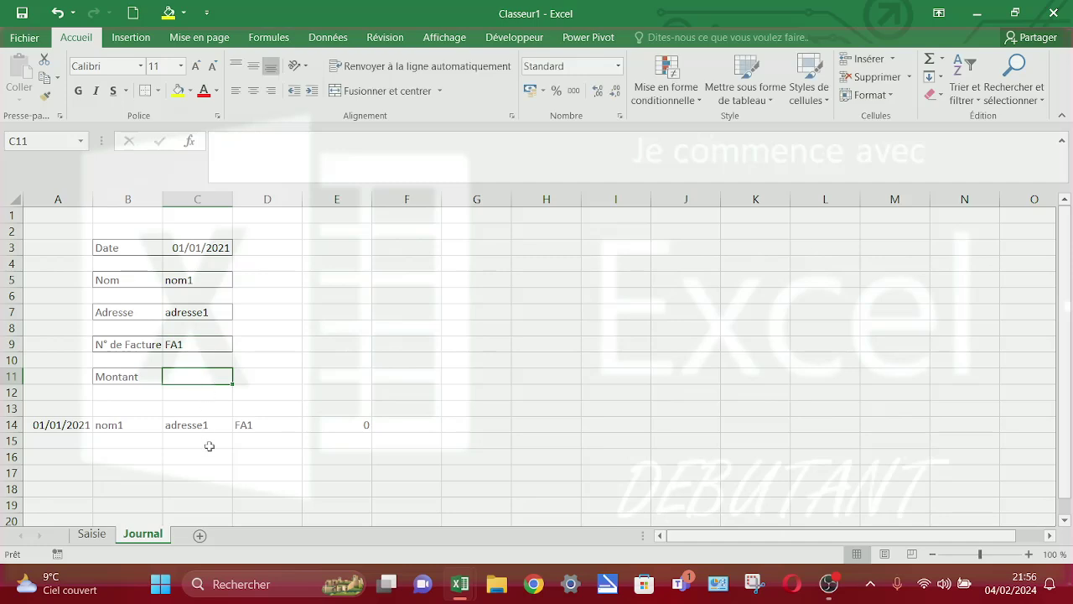
type("110")
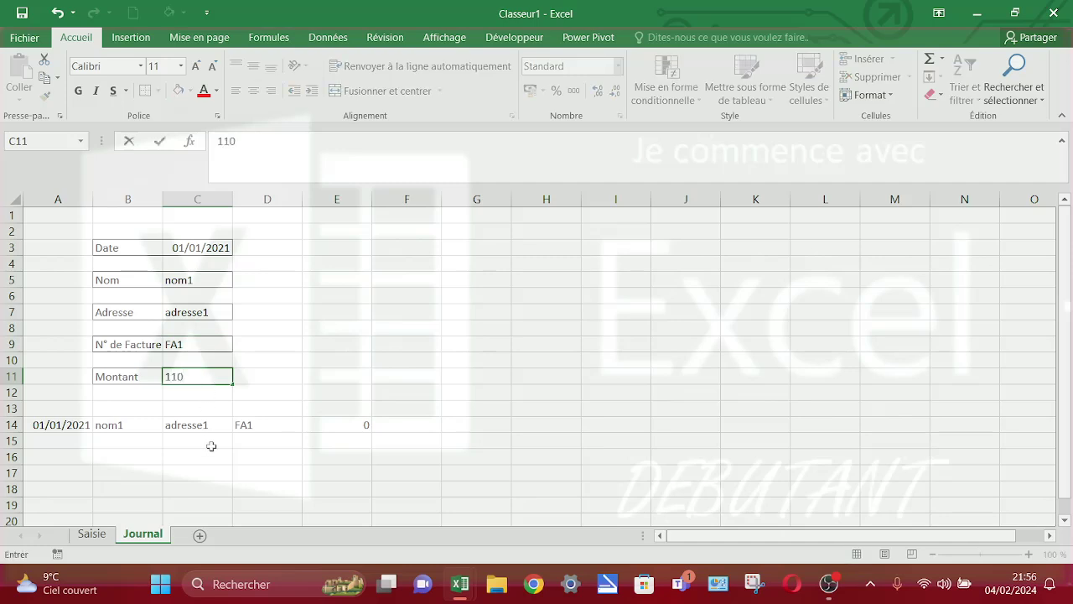
key("Return")
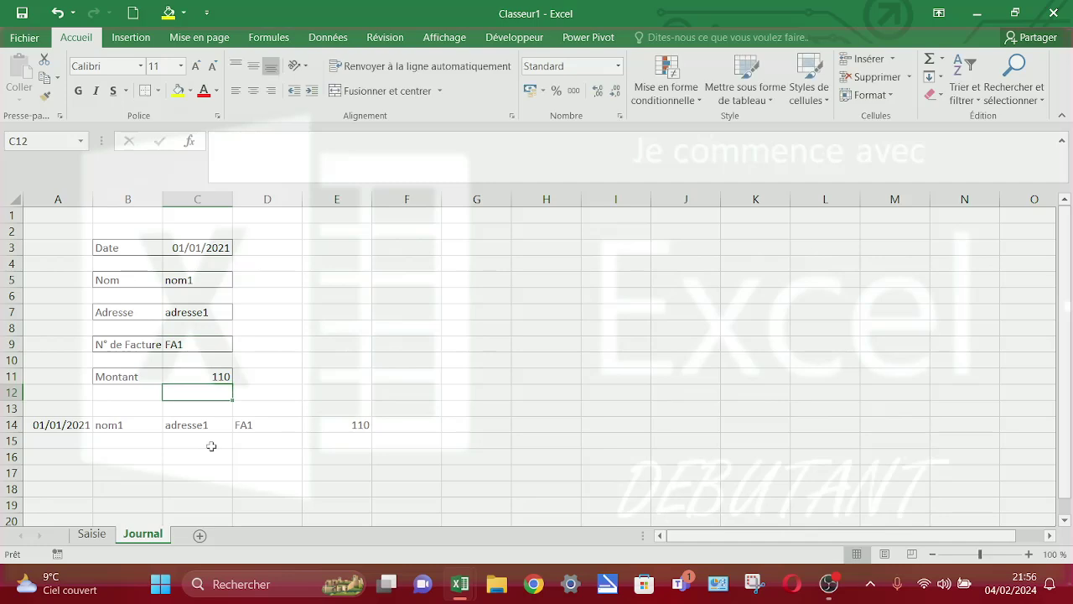
Step: Apply the euro accounting format (Comptabilité) to the Montant entry cell C11 and the linked amount cell E14
left_click(190, 379)
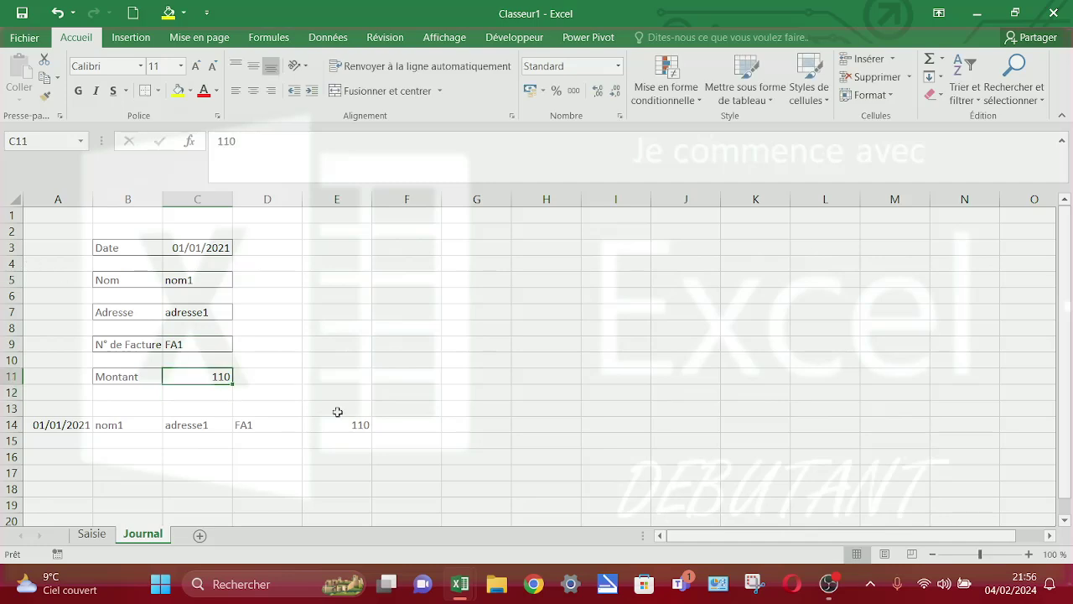
left_click(533, 90)
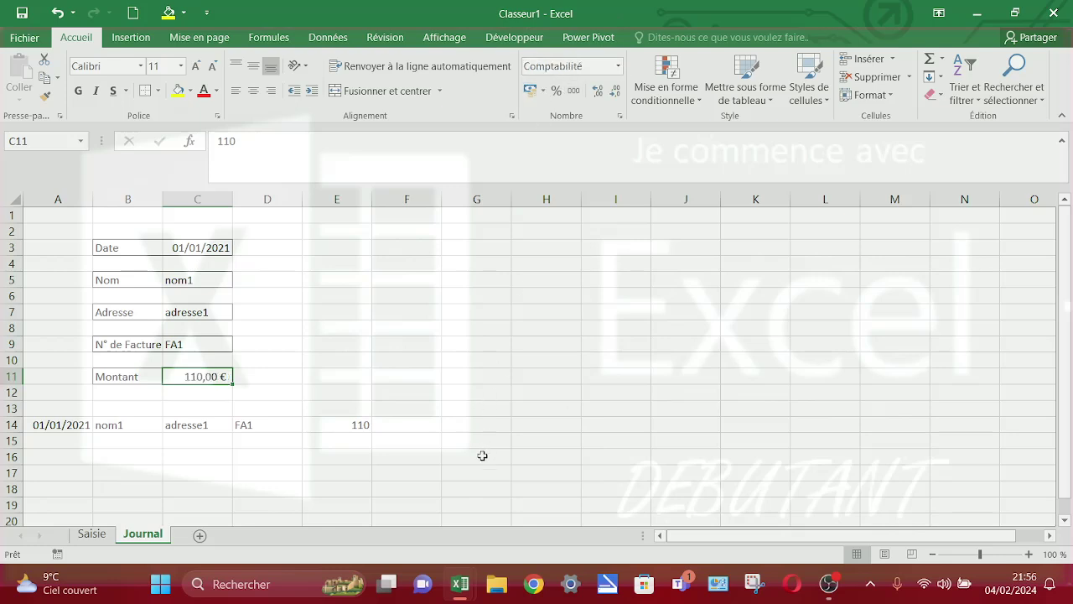
left_click(355, 426)
left_click(531, 90)
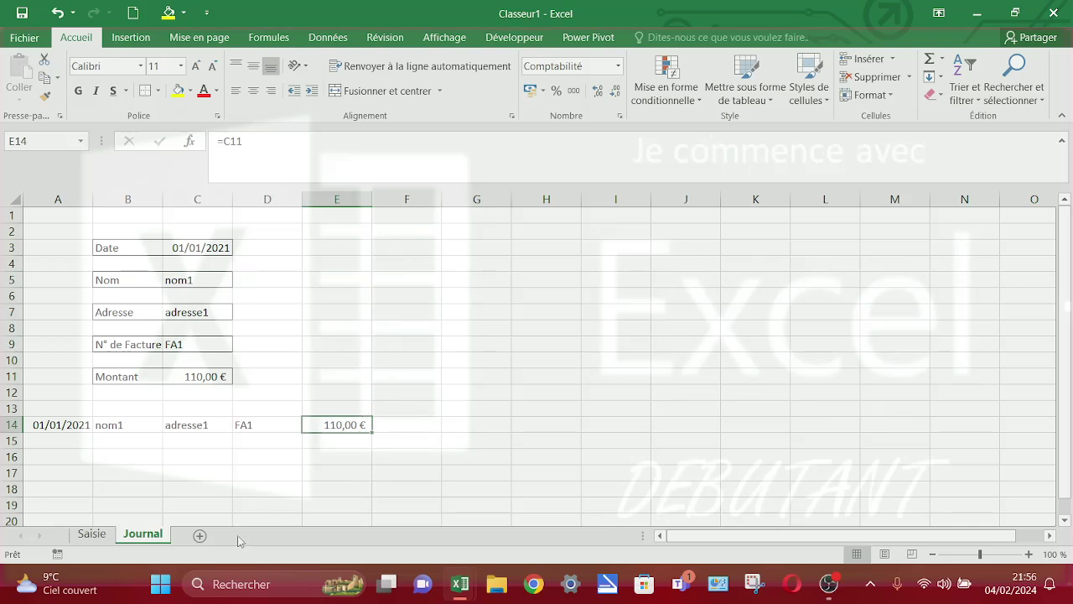
Step: Rename the sheet containing the entry form as J and the empty sheet as Journal
double_click(143, 536)
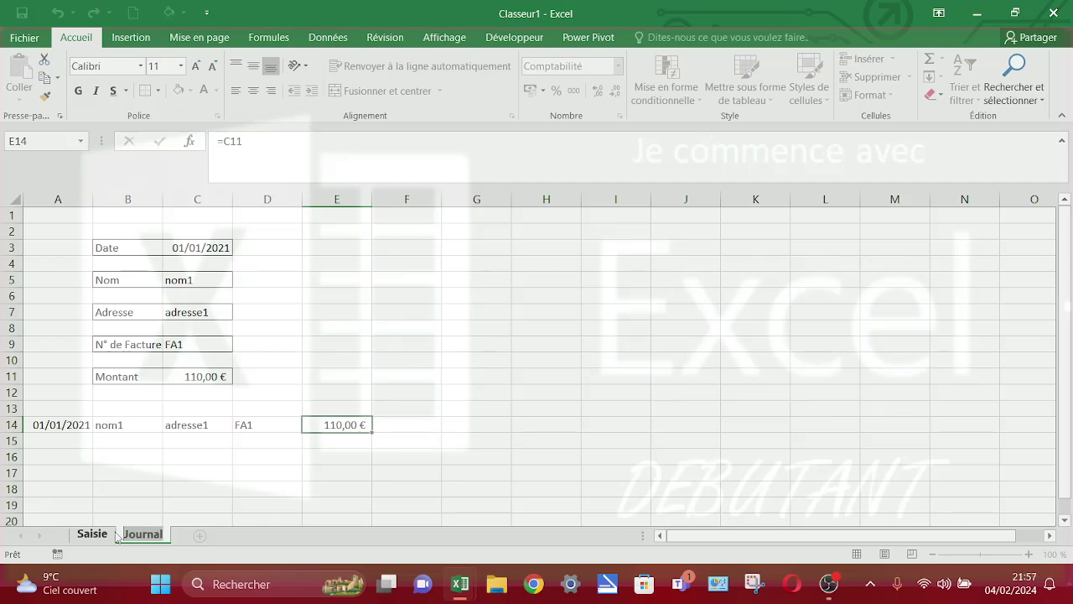
type("J")
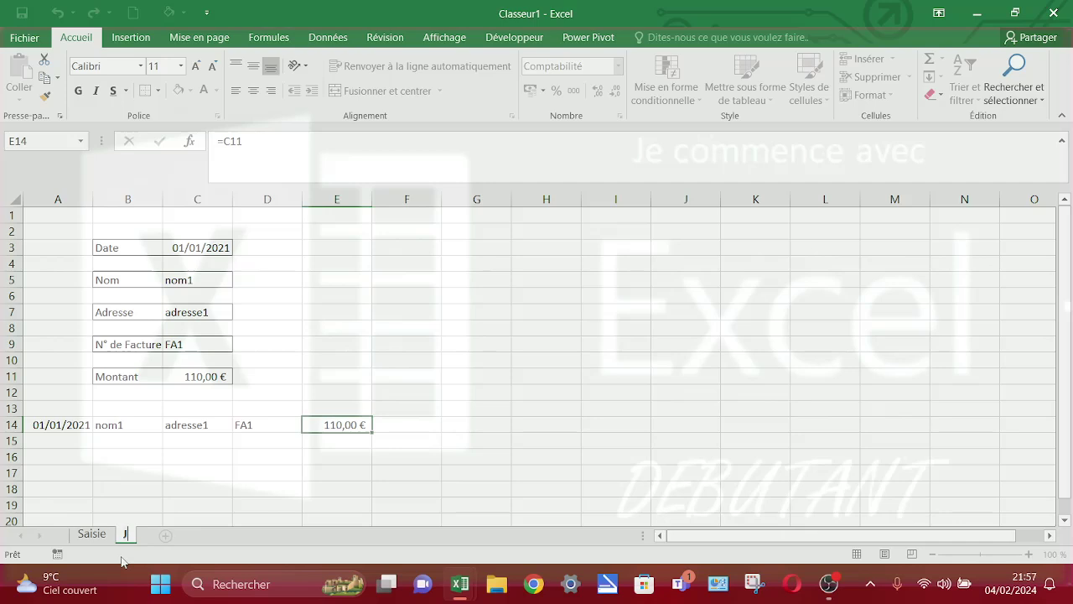
left_click(97, 535)
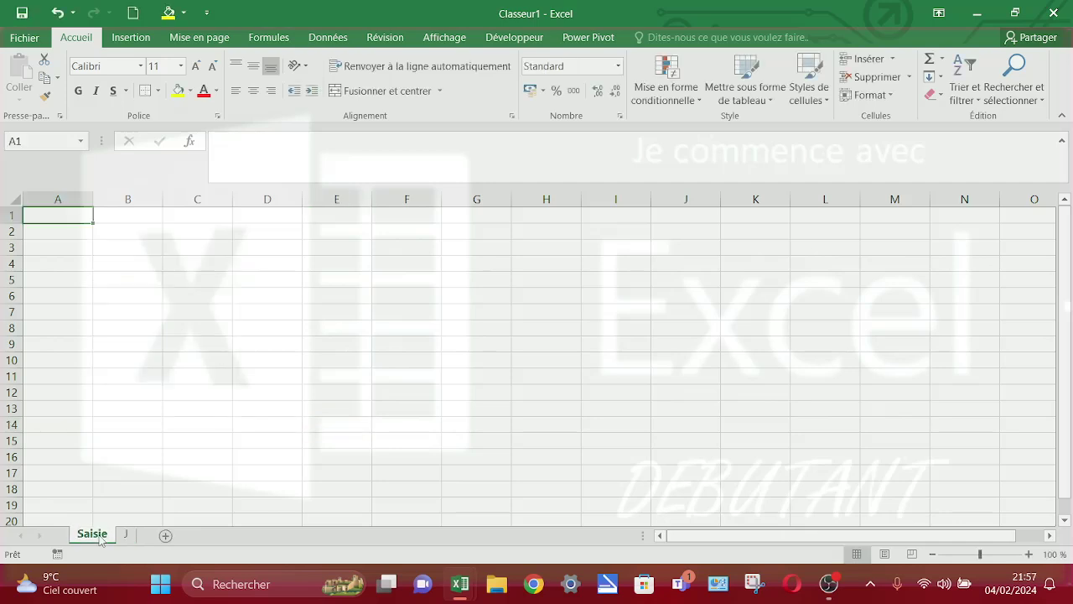
double_click(98, 535)
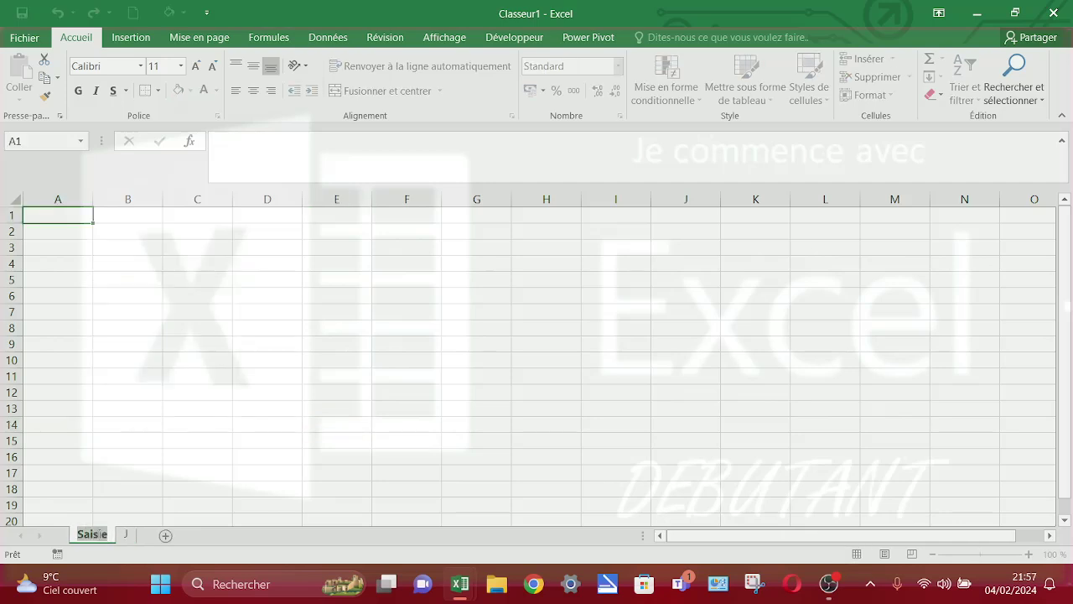
type("Jou")
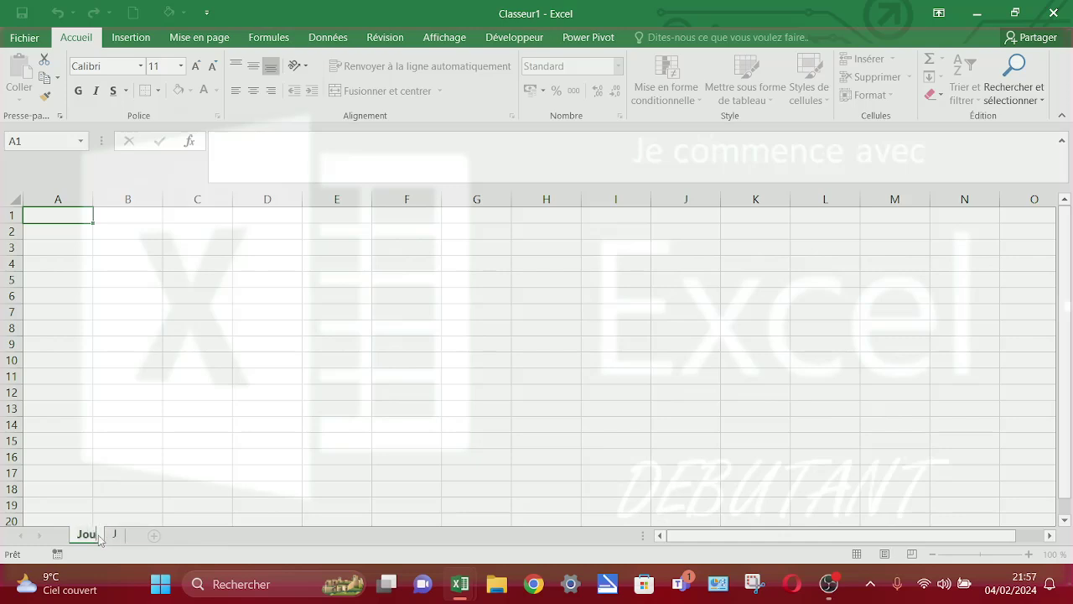
type("rnal")
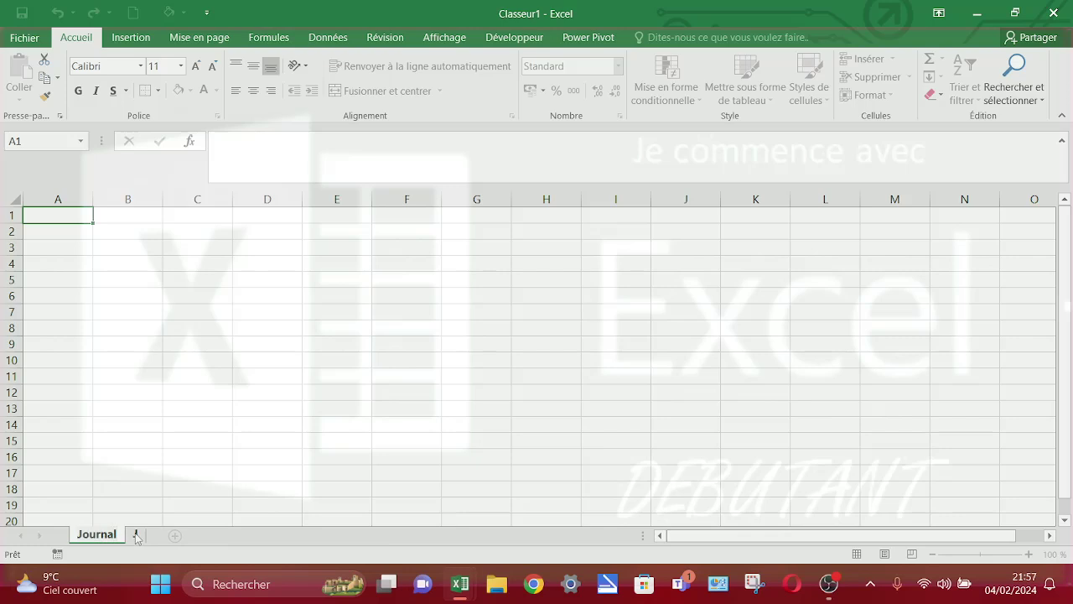
Step: Rename sheet J, which holds the entry form, as Saisie and move it before the Journal sheet
left_click(135, 535)
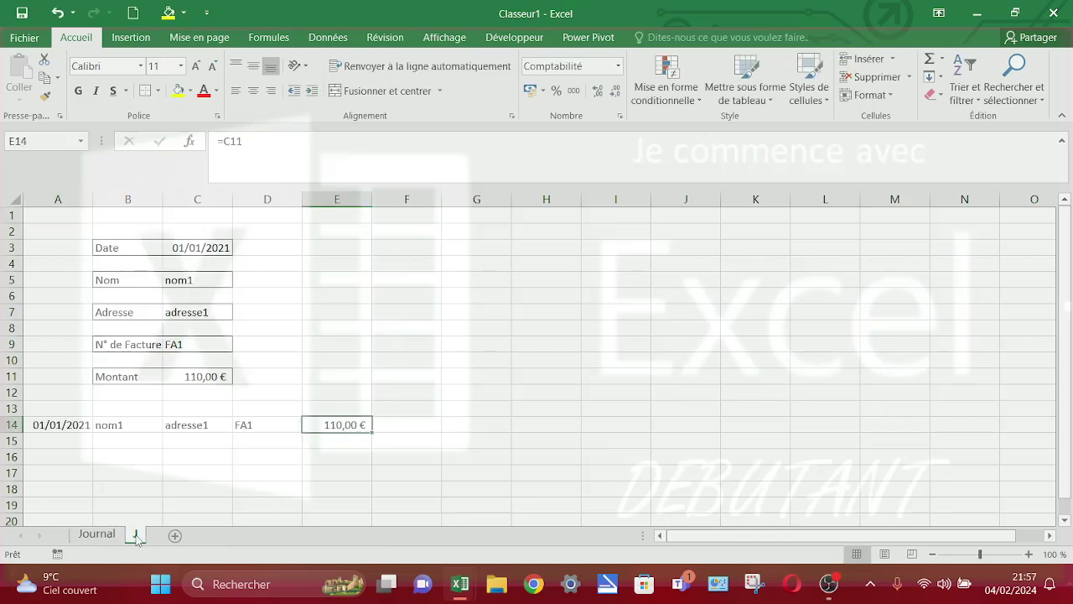
double_click(136, 535)
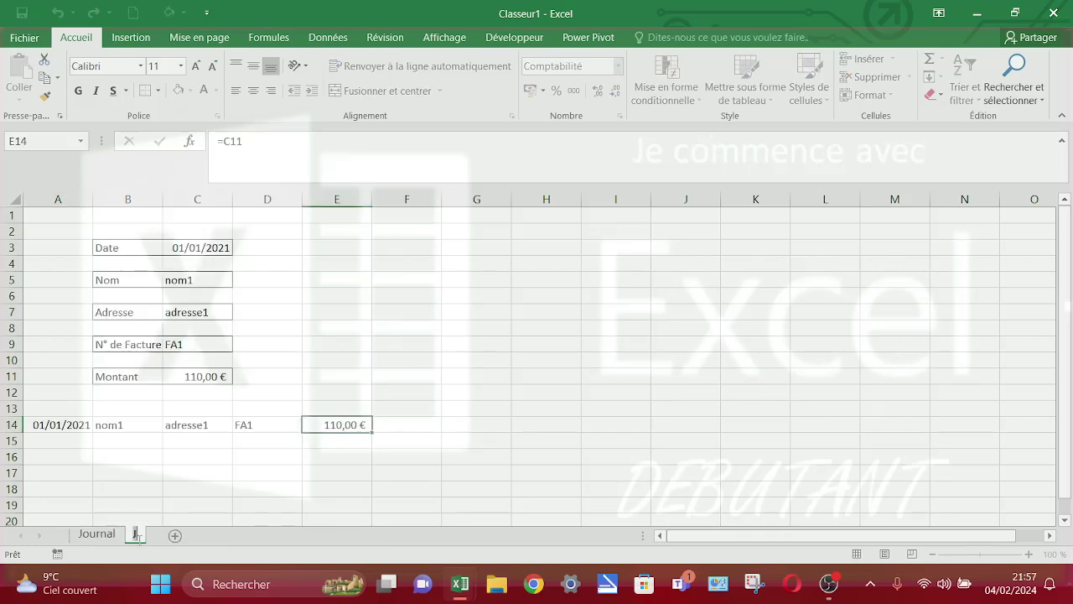
type("Saisie")
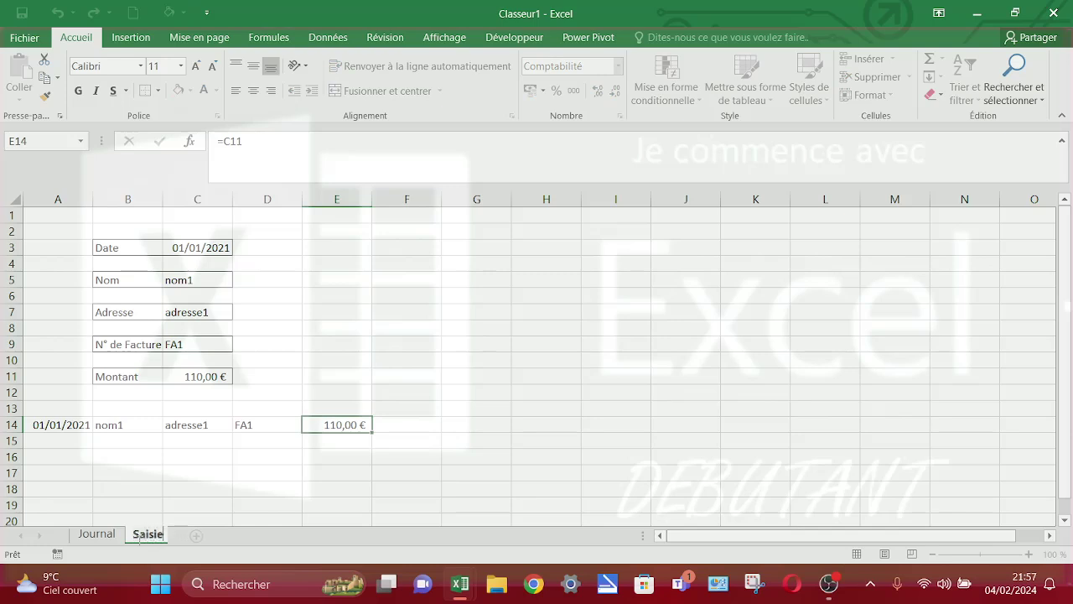
left_click(177, 472)
left_click_drag(154, 537, 64, 541)
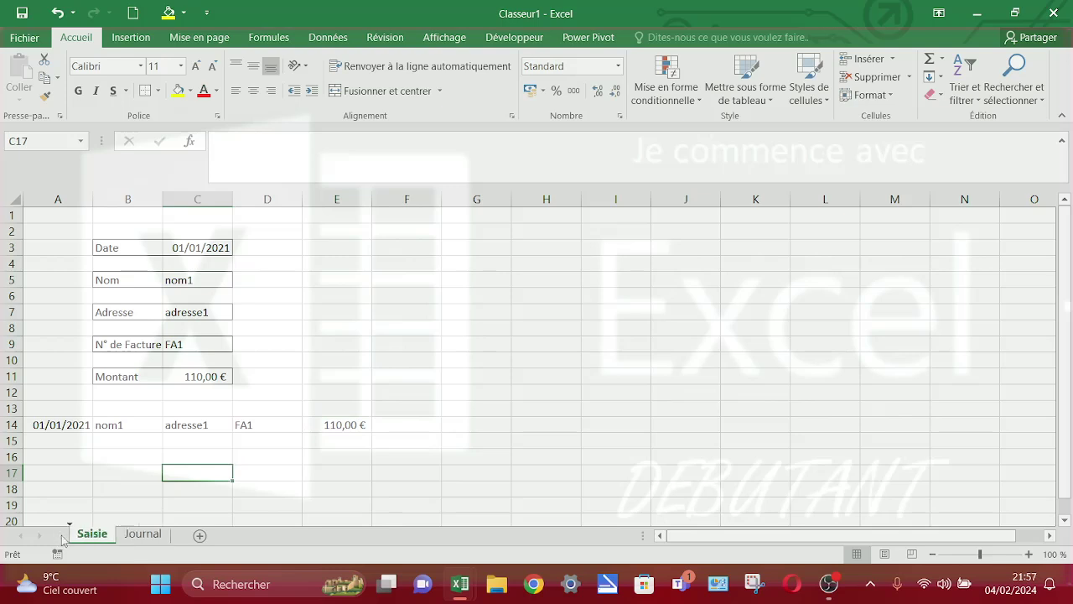
Step: Copy the field labels B3:B11 from Saisie and paste them transposed into Journal starting at A1
left_click(146, 537)
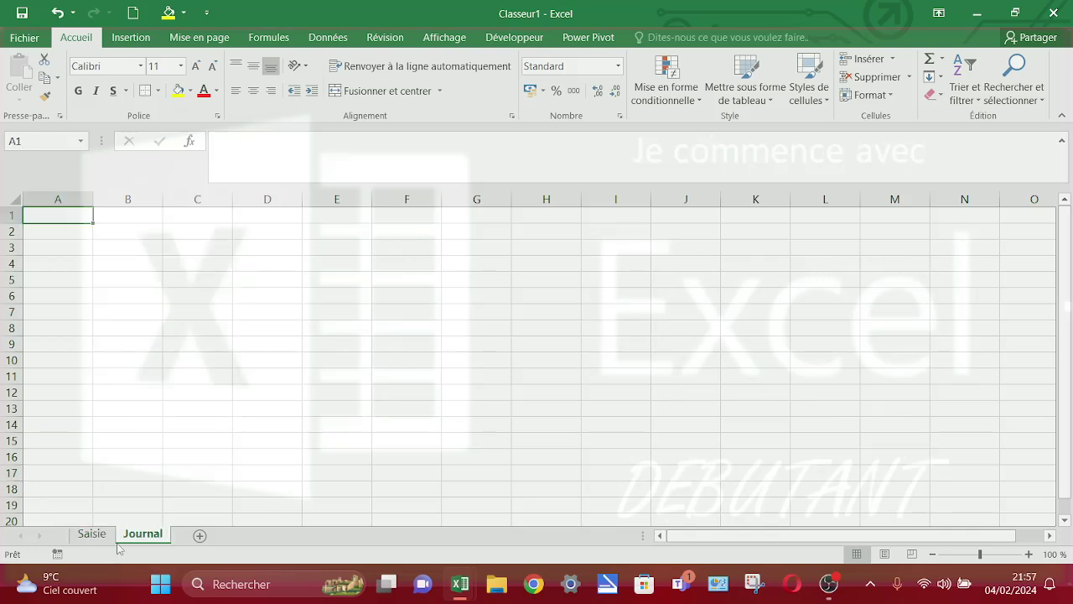
left_click(109, 541)
left_click_drag(132, 246, 137, 377)
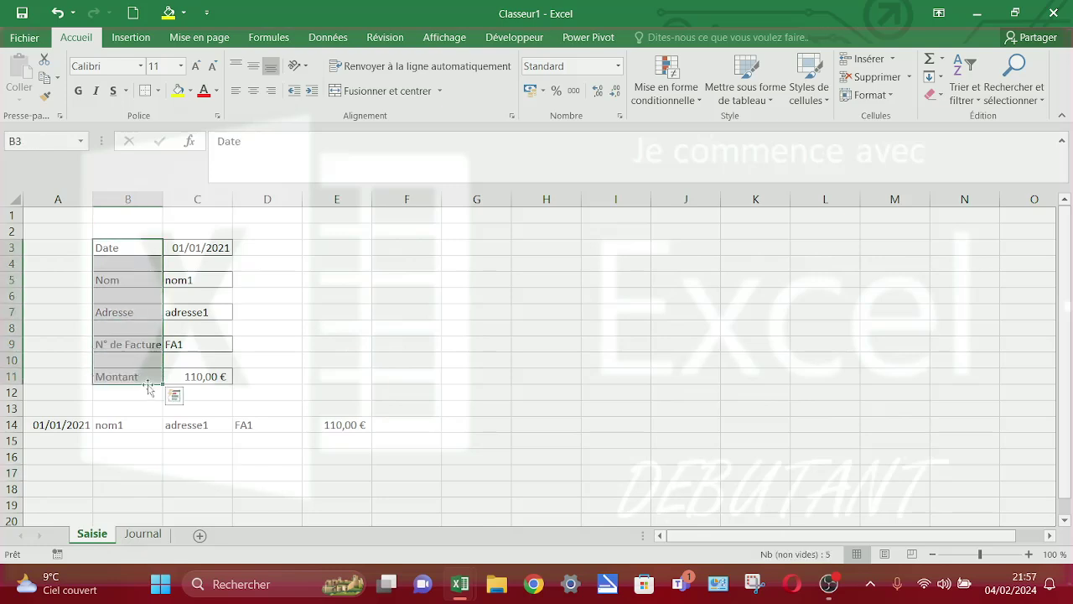
key("ctrl+c")
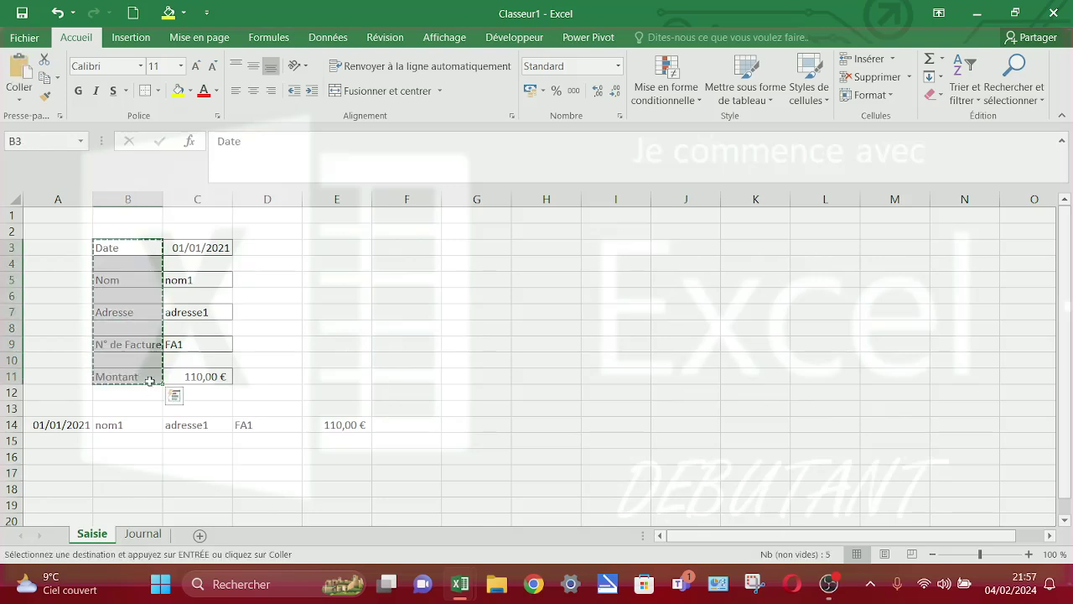
left_click(139, 534)
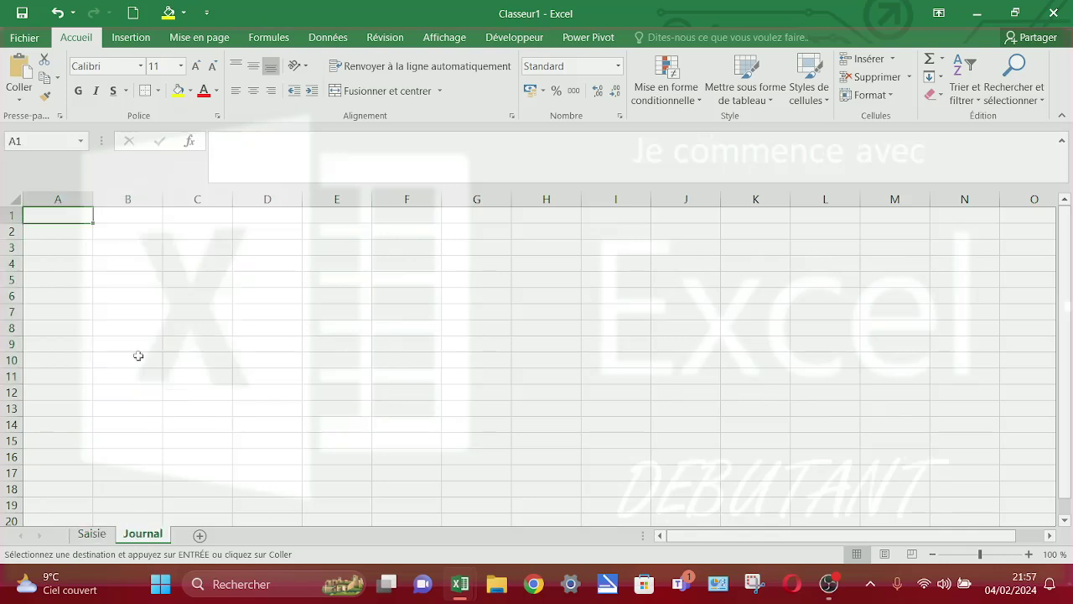
right_click(49, 215)
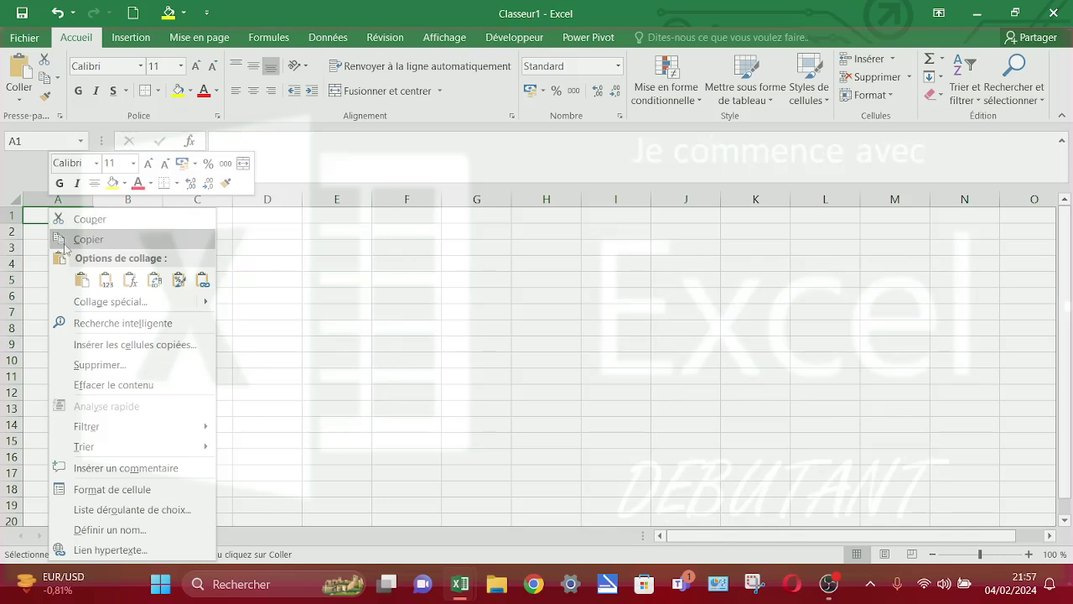
left_click(87, 302)
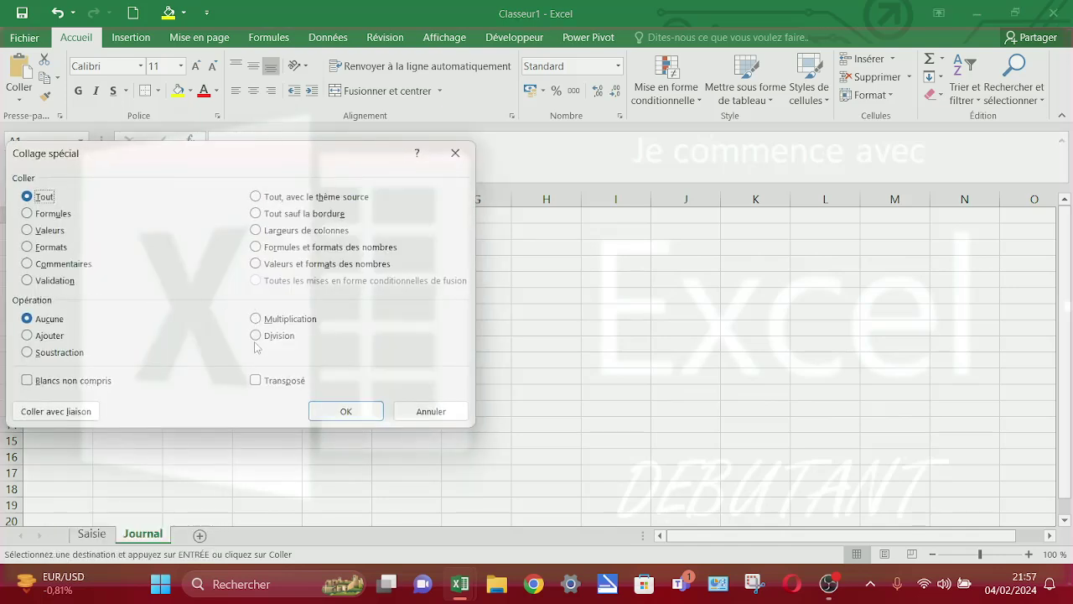
left_click(256, 380)
left_click(345, 409)
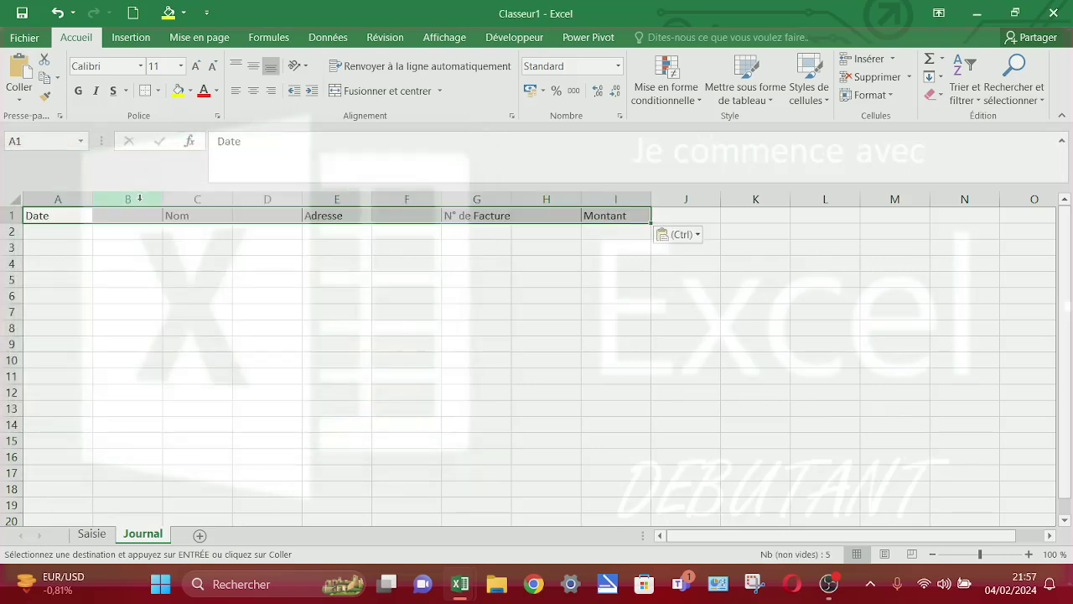
Step: Delete the empty columns separating the Date, Nom and Adresse headers in the Journal sheet
left_click(134, 199)
right_click(136, 200)
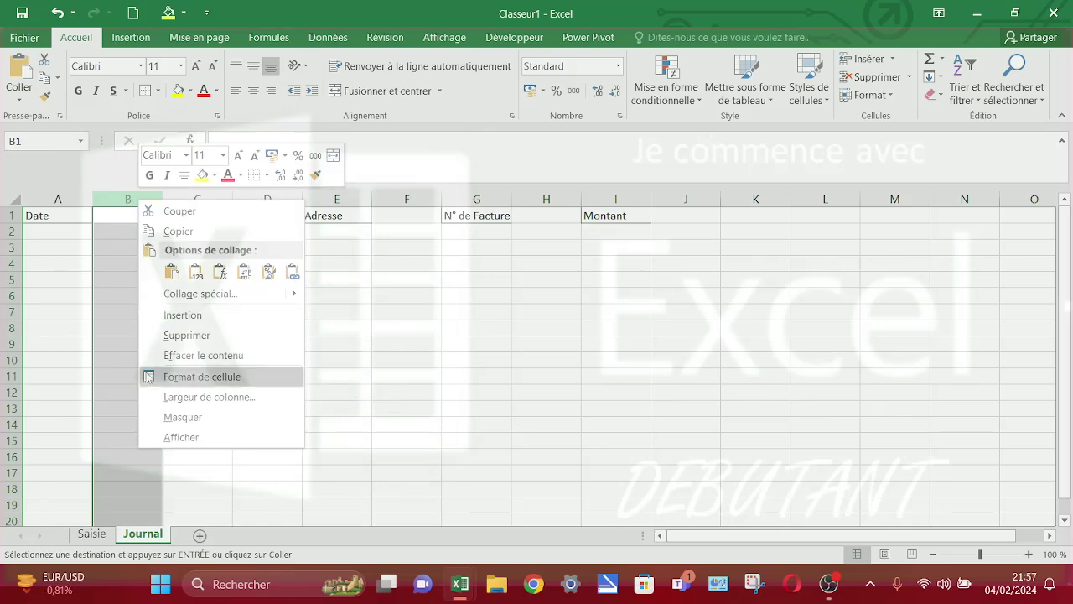
left_click(186, 335)
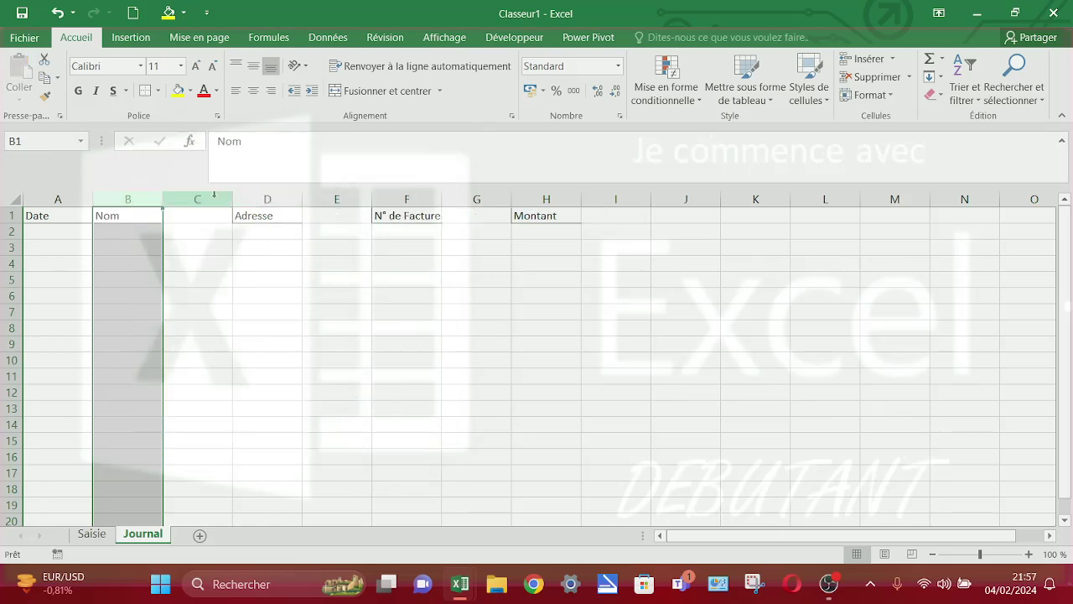
left_click(214, 197)
right_click(215, 198)
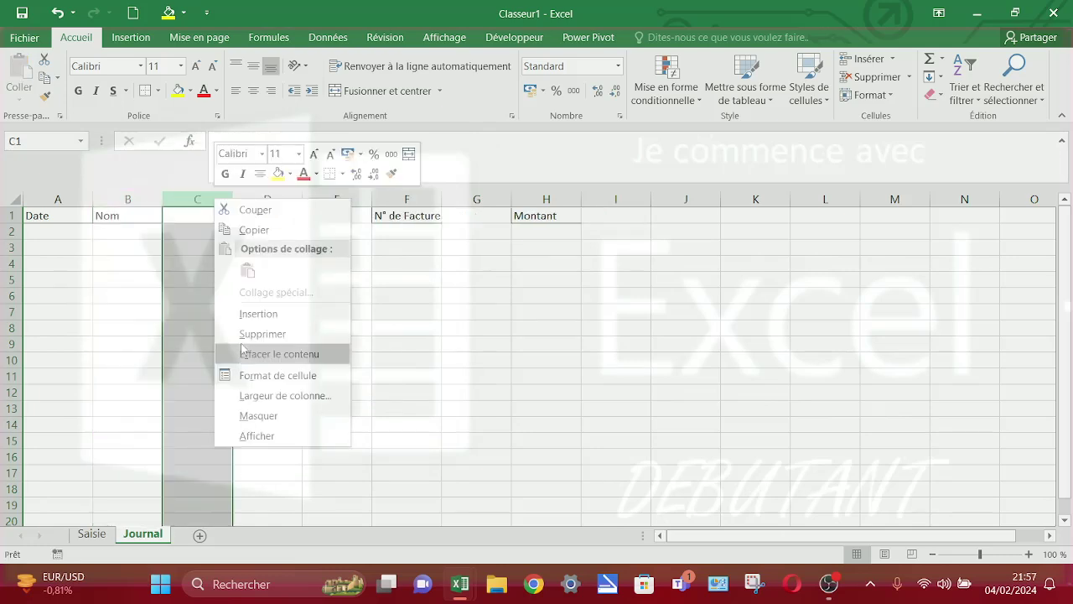
left_click(245, 336)
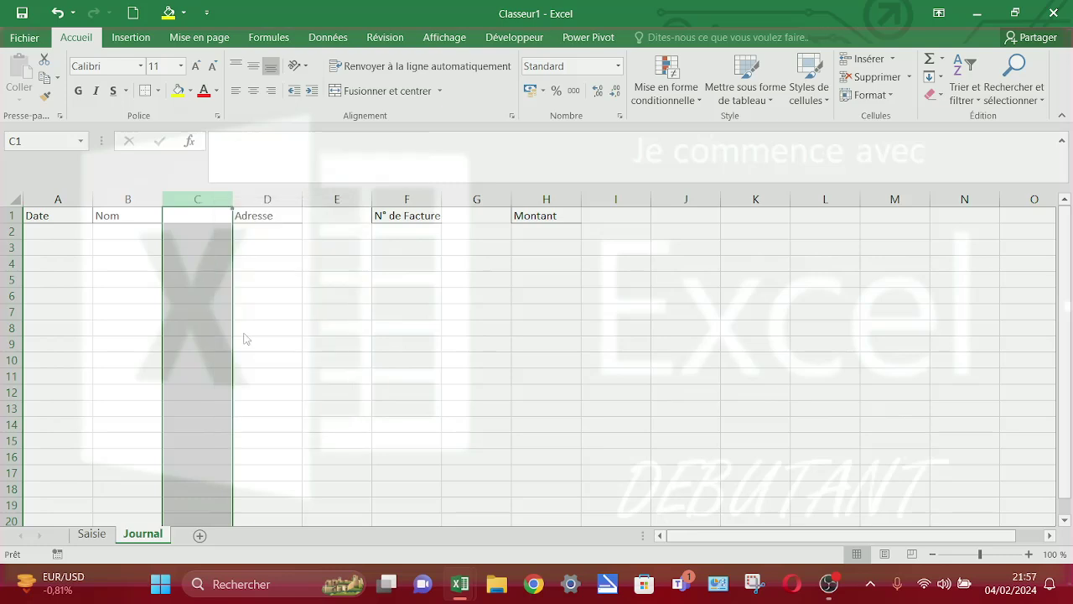
Step: Delete the empty columns separating Adresse, N° de Facture and Montant, and autofit the N° de Facture column's width
left_click(290, 199)
right_click(289, 200)
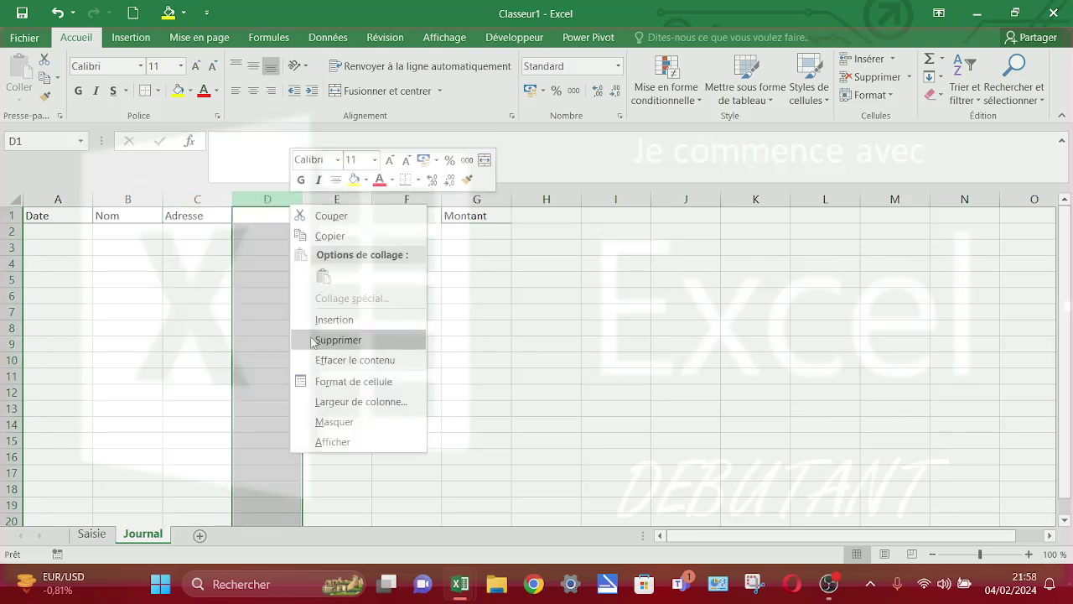
left_click(315, 343)
left_click(354, 199)
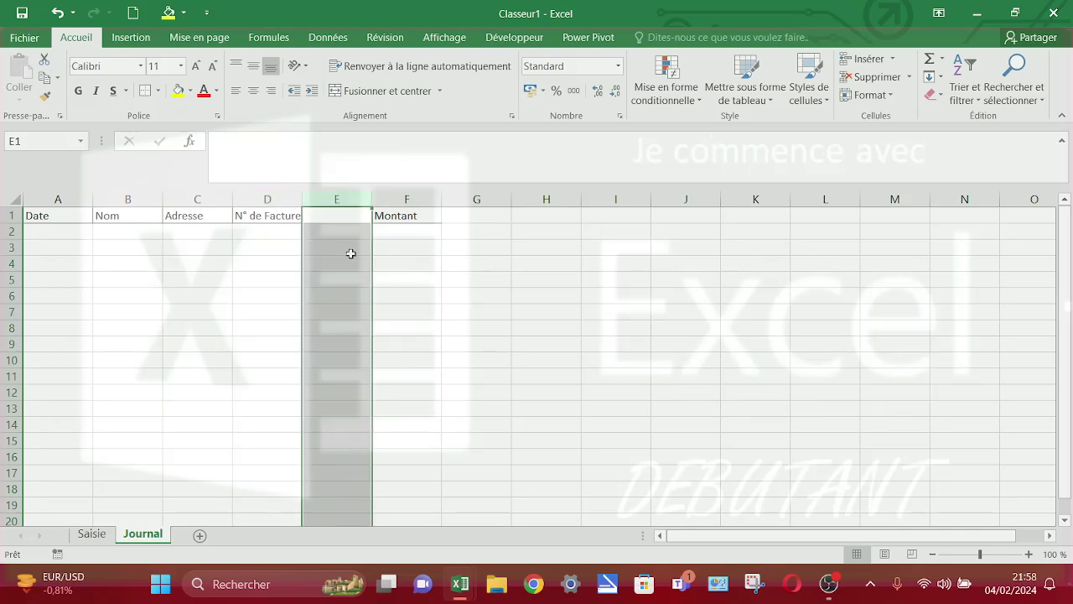
right_click(339, 199)
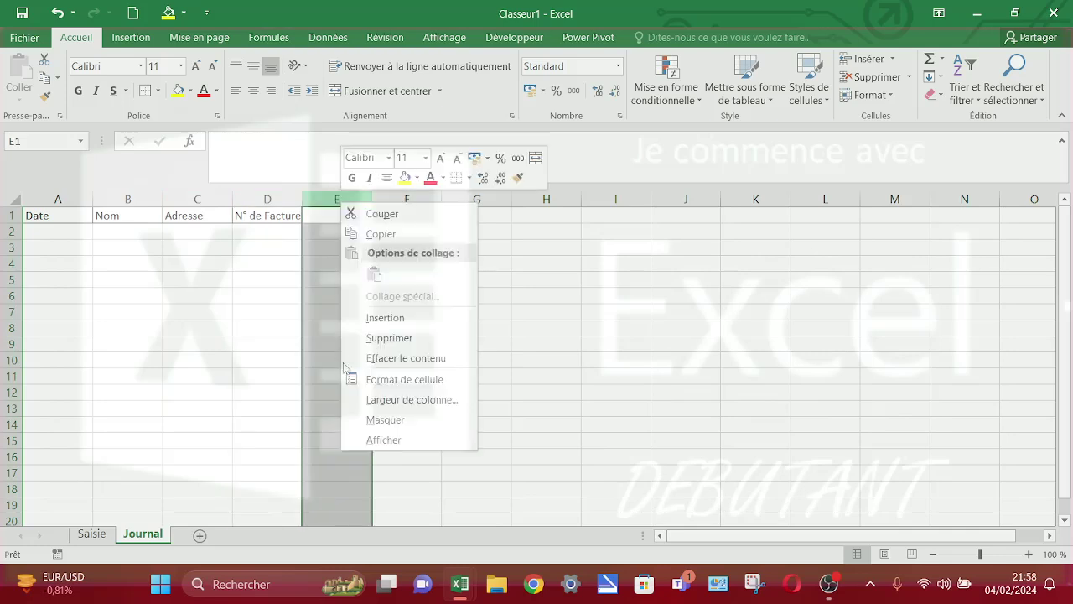
left_click(376, 344)
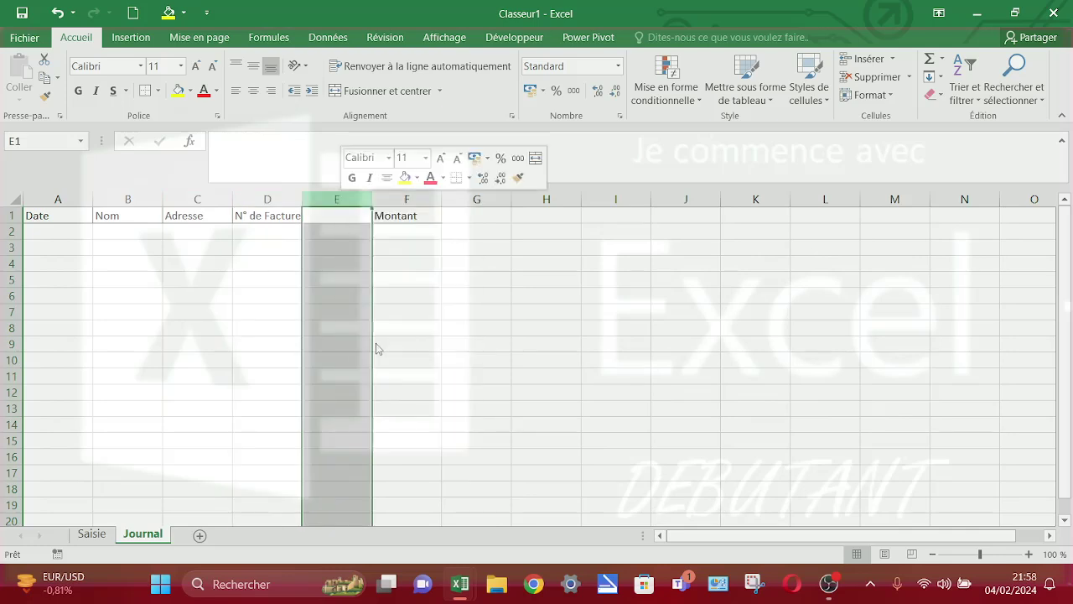
left_click(182, 266)
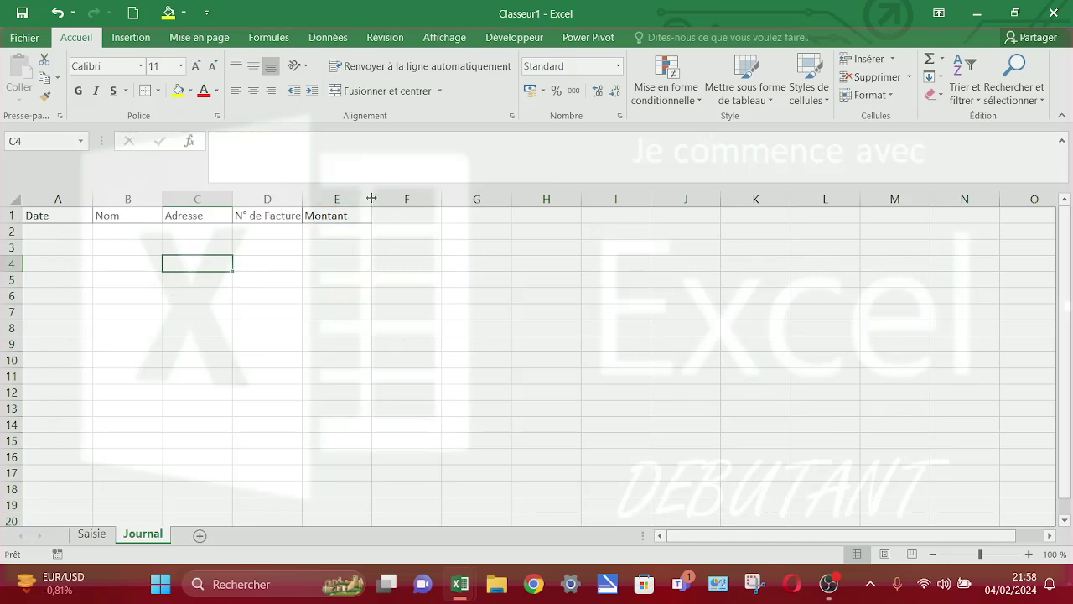
double_click(302, 201)
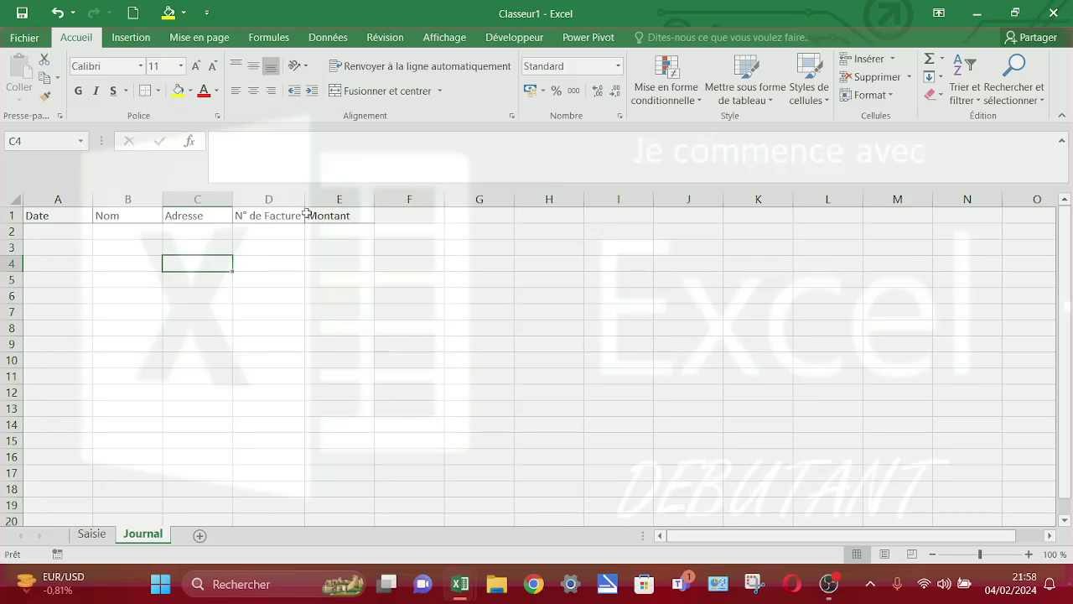
Step: Compare the linked record in row 14 of Saisie with the Journal headers, ending on the Saisie sheet
left_click(92, 534)
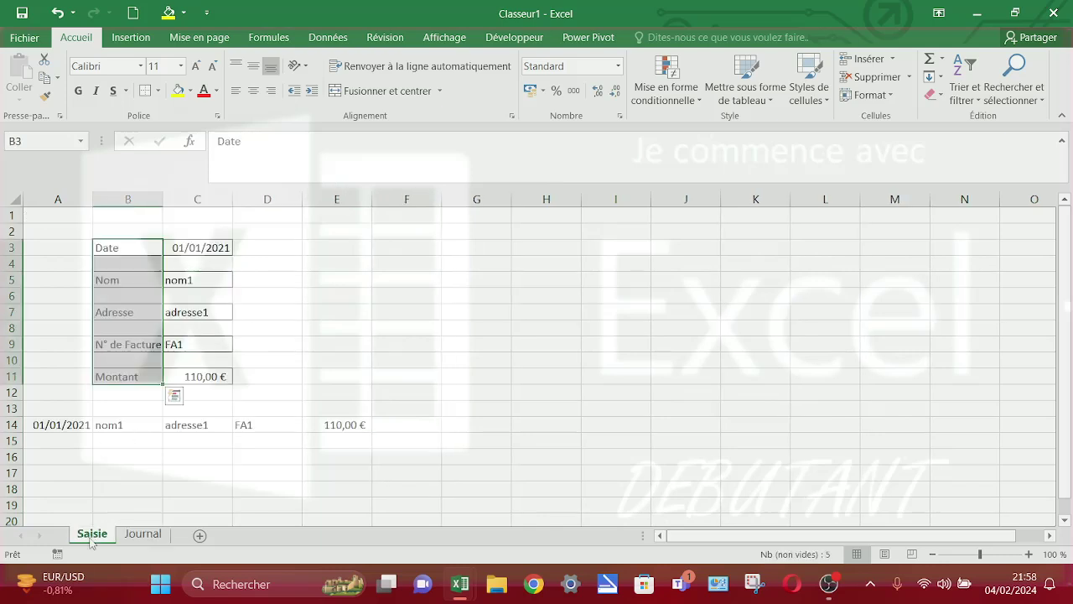
left_click(193, 470)
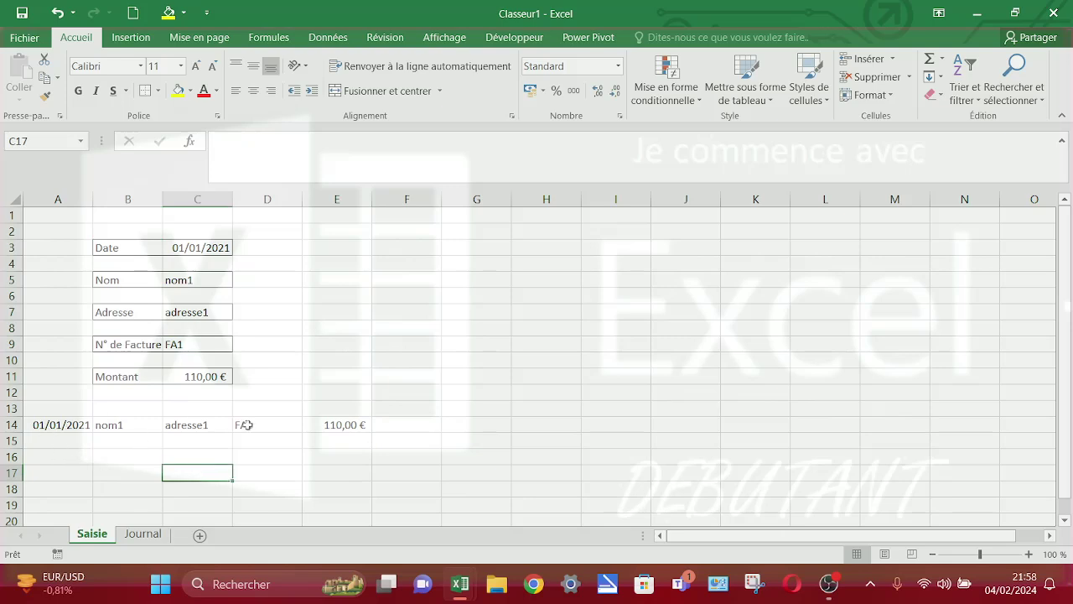
left_click(142, 534)
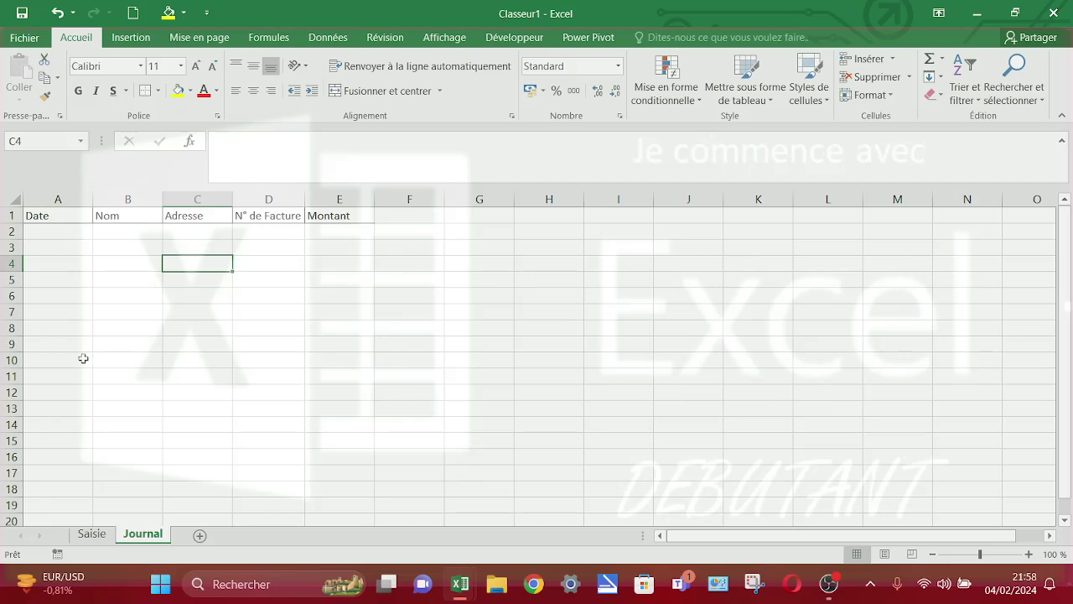
left_click(98, 535)
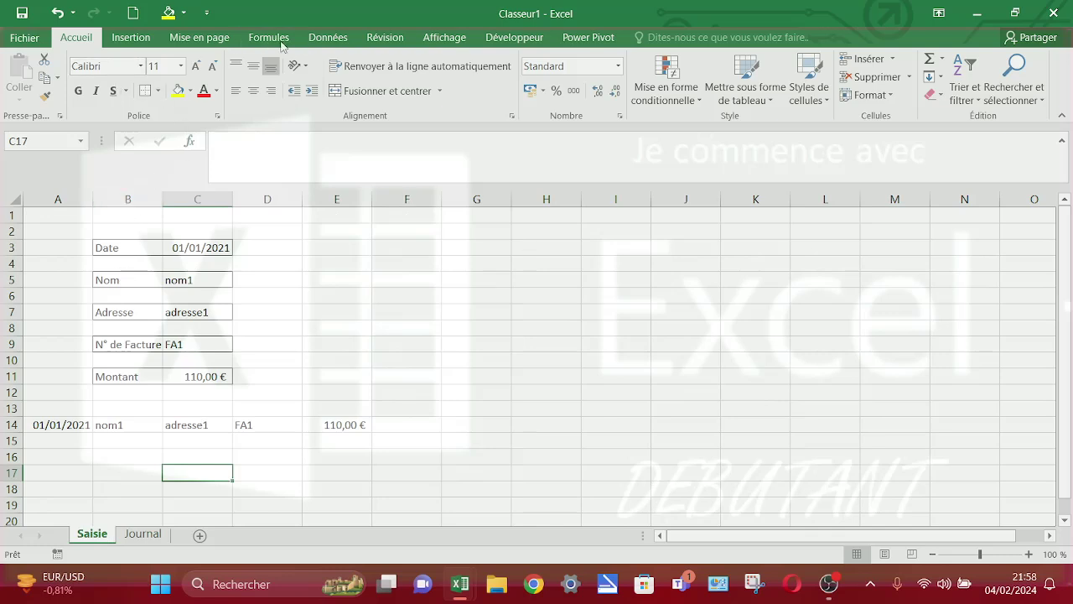
left_click(432, 45)
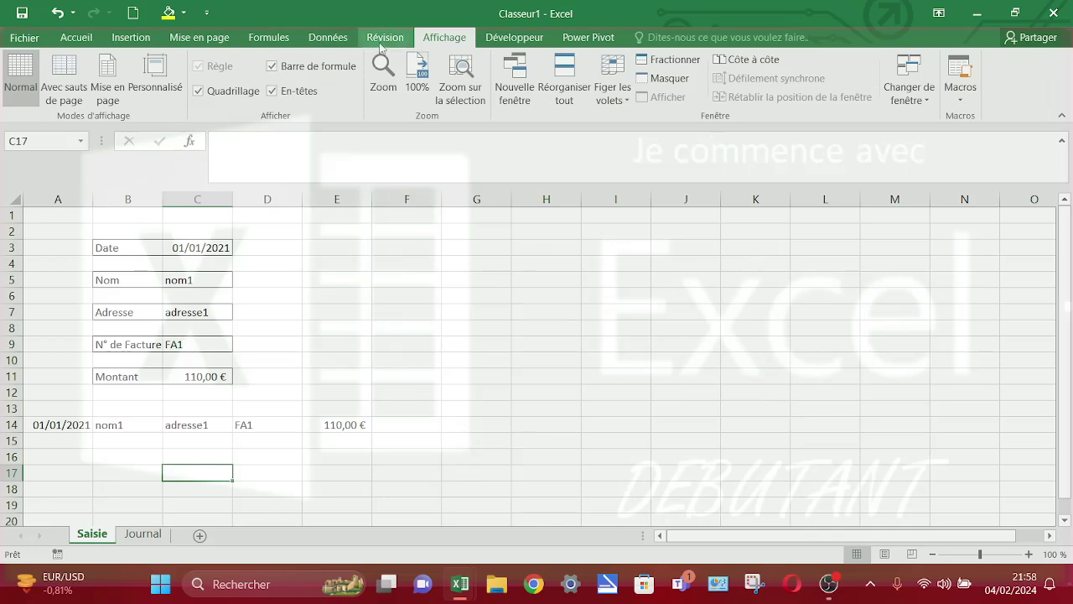
left_click(271, 49)
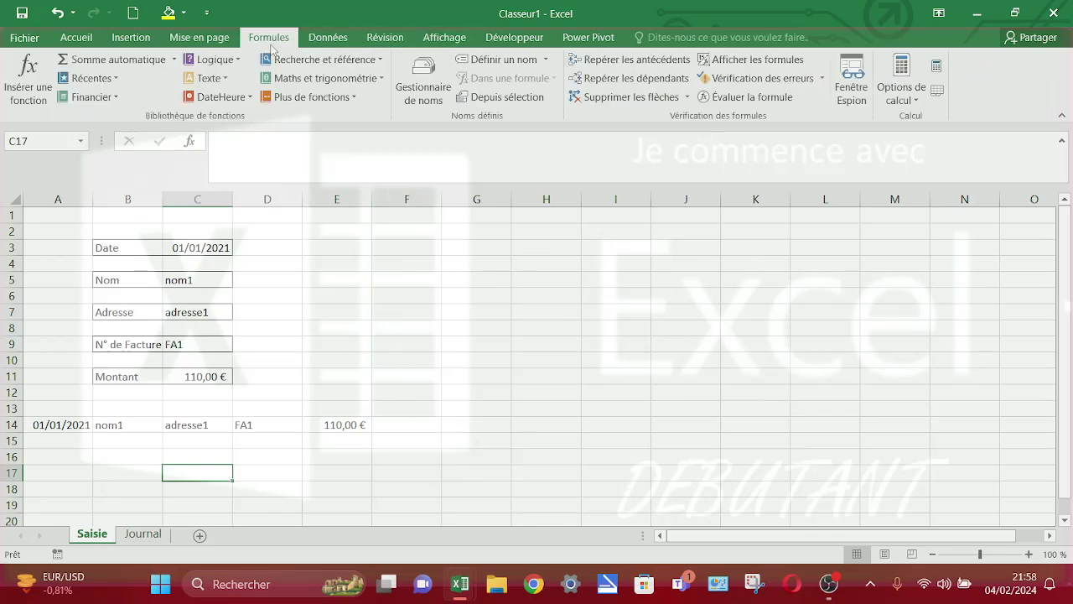
left_click(222, 42)
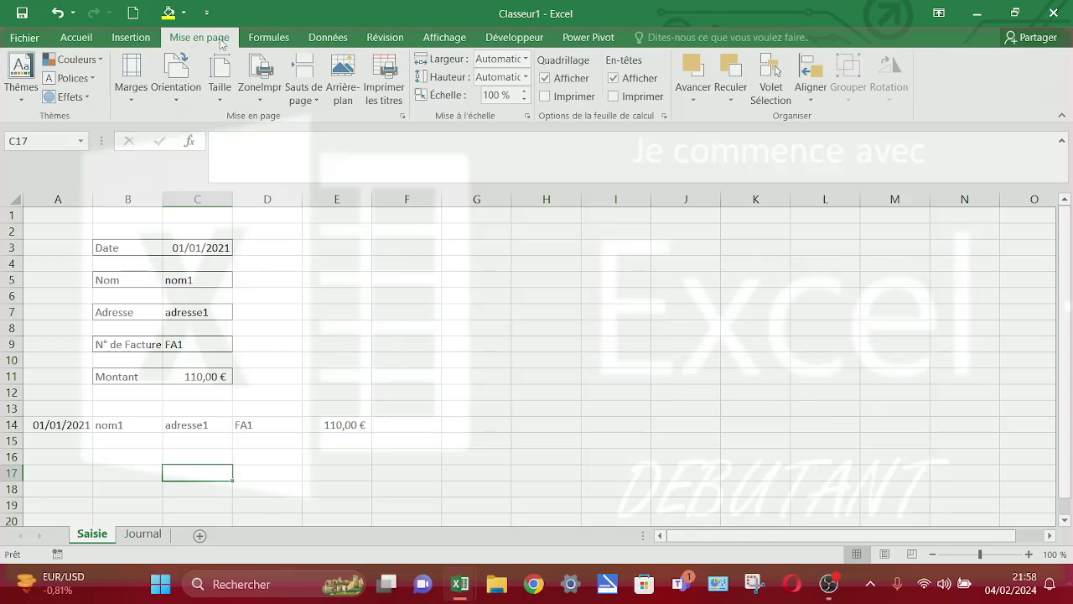
left_click(327, 39)
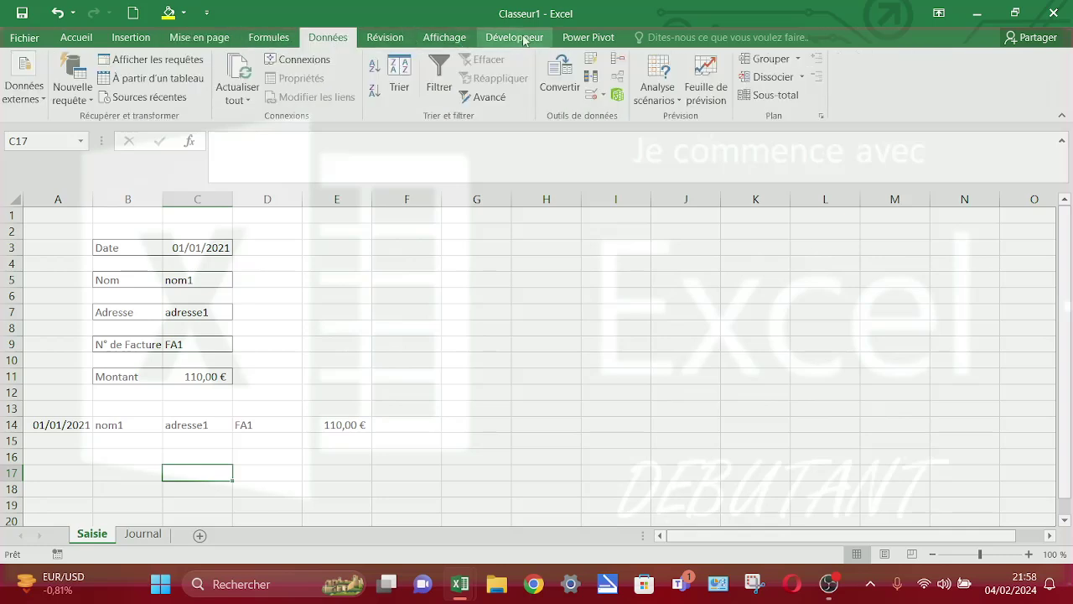
Step: Start recording a macro named enregistrement, stored in this workbook (Ce classeur)
left_click(498, 42)
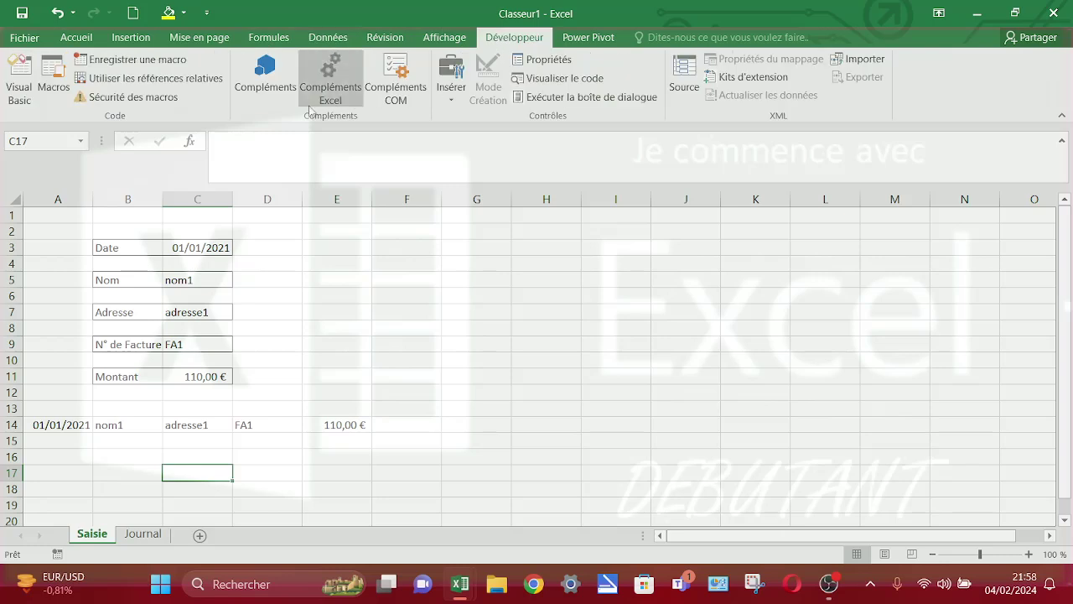
left_click(144, 67)
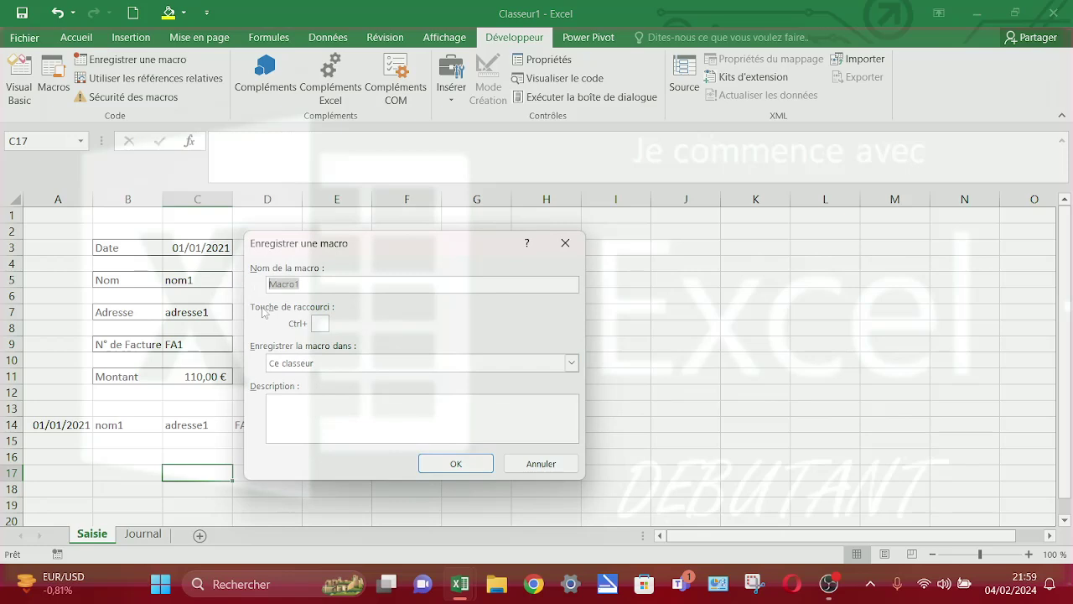
type("enregistrement")
left_click(433, 468)
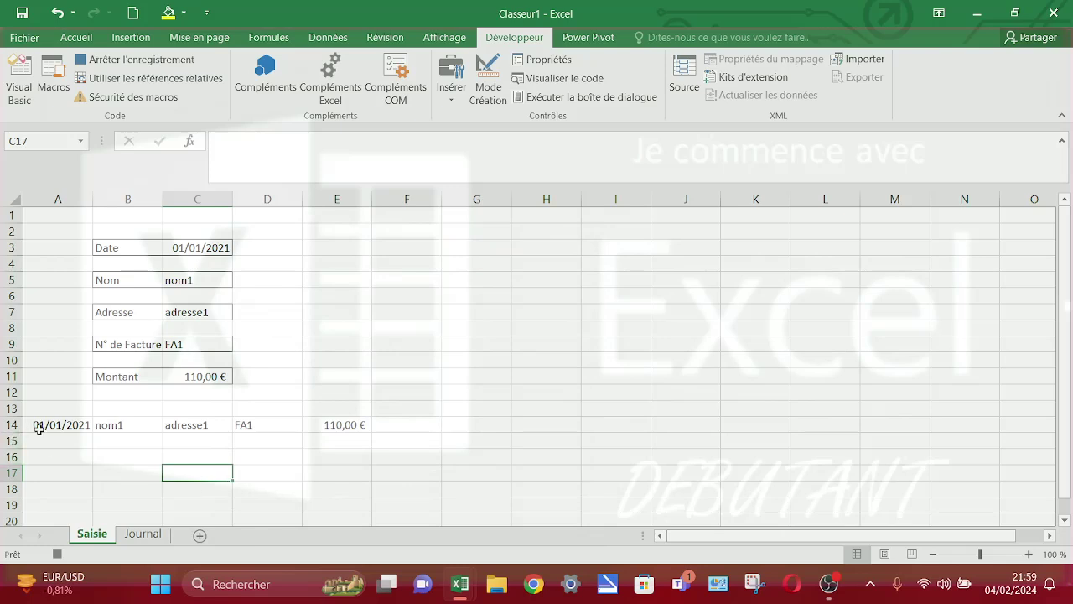
Step: Copy the linked record A14:E14 from Saisie and switch to the Journal sheet
left_click_drag(44, 425, 327, 426)
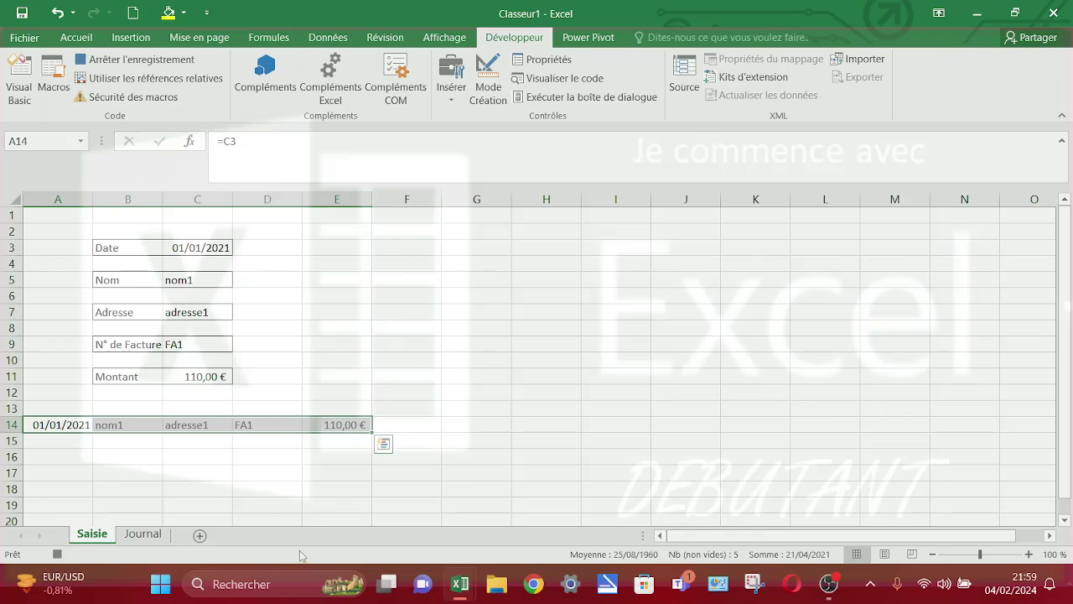
key("ctrl+c")
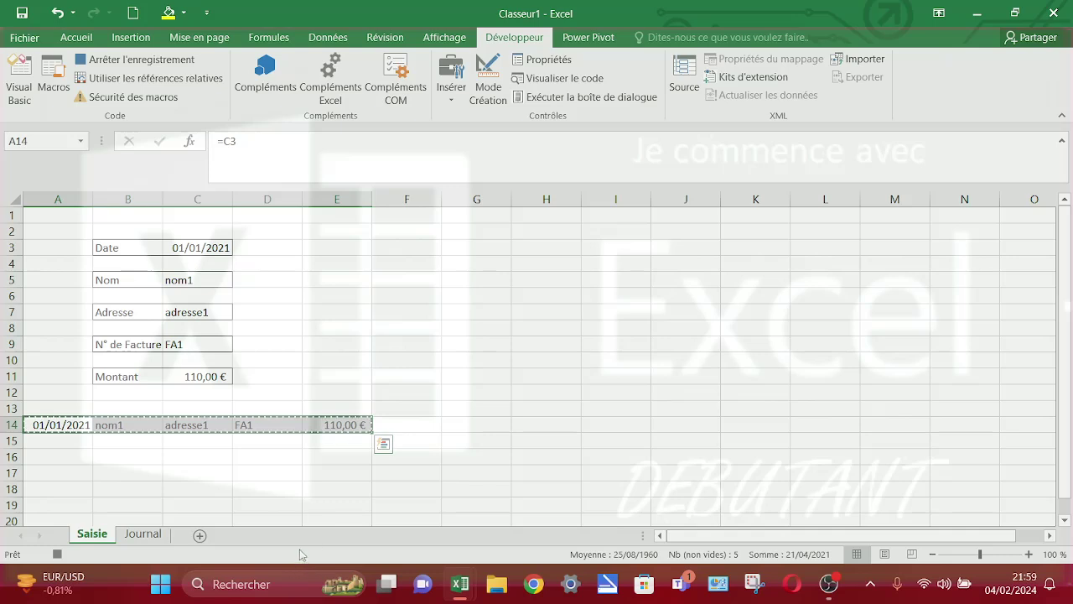
left_click(150, 537)
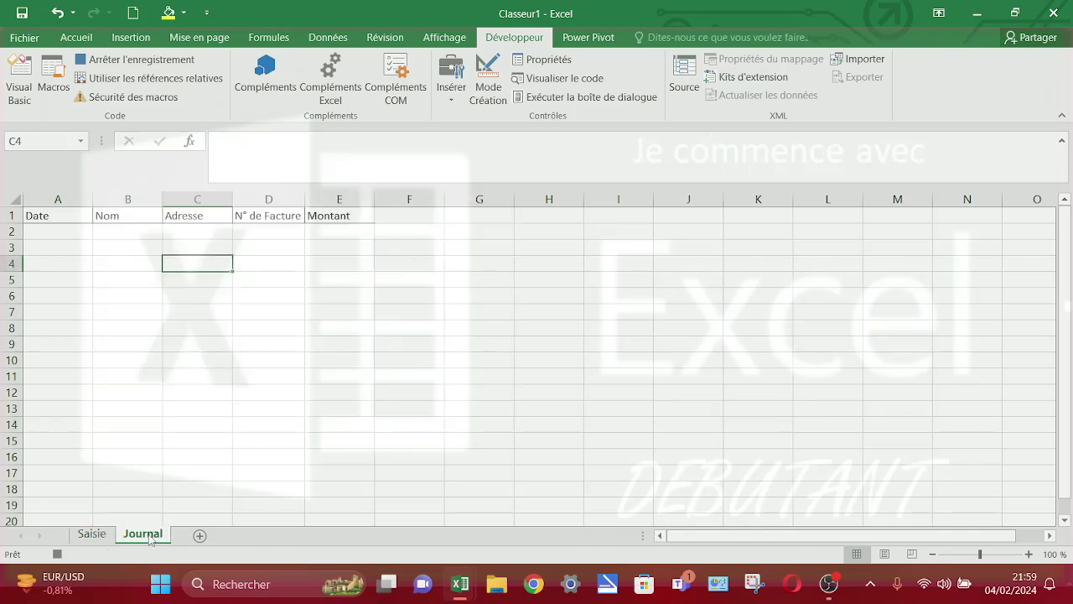
Step: Turn on relative references for the recording and find the first empty cell in Journal column A with a blank search, selecting A2
left_click(60, 198)
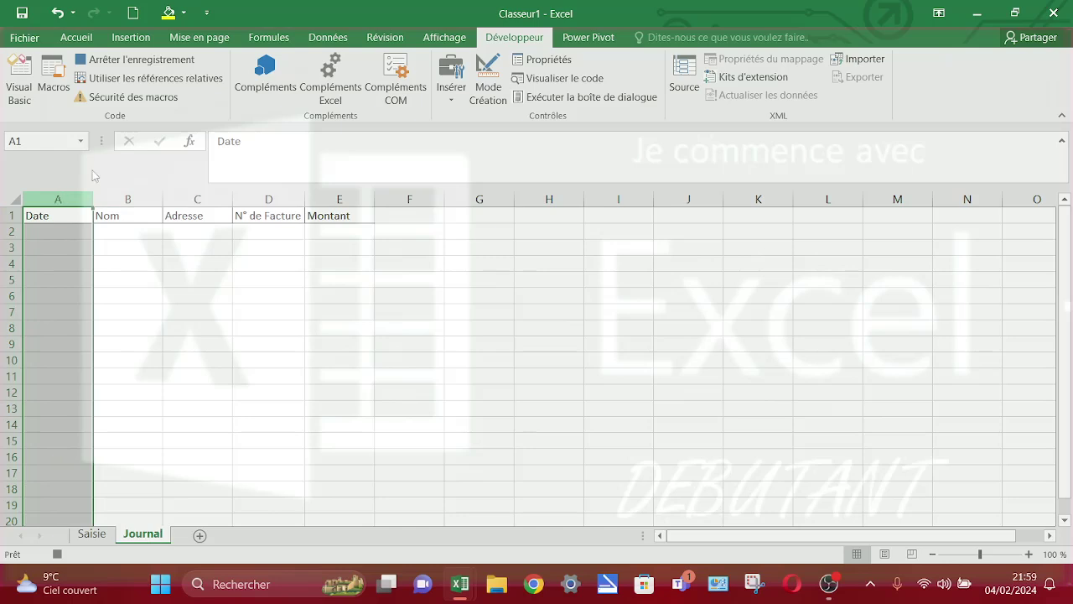
left_click(129, 78)
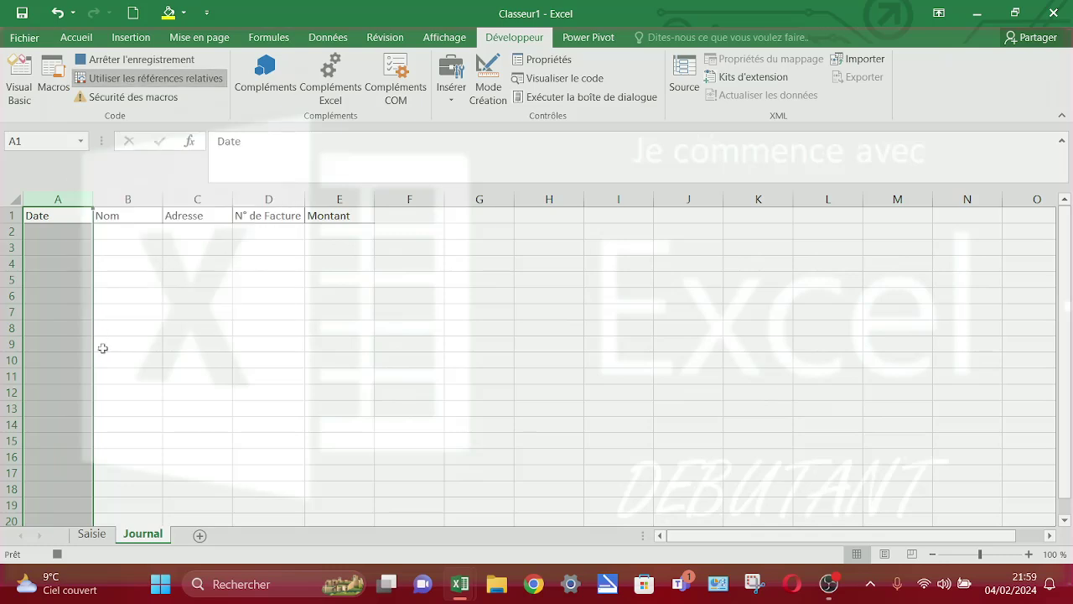
key("ctrl+f")
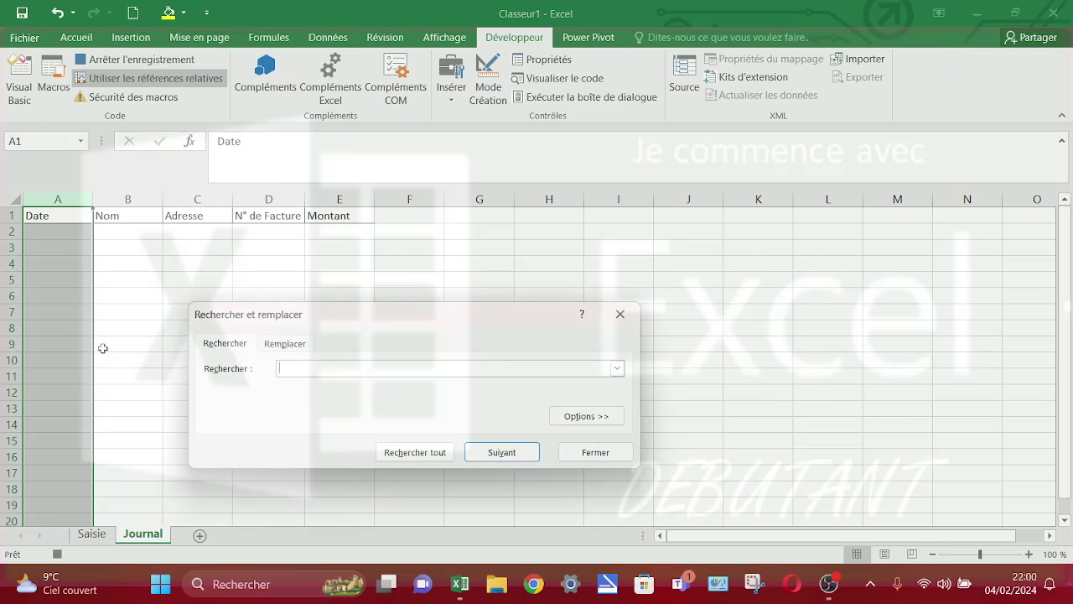
left_click(510, 455)
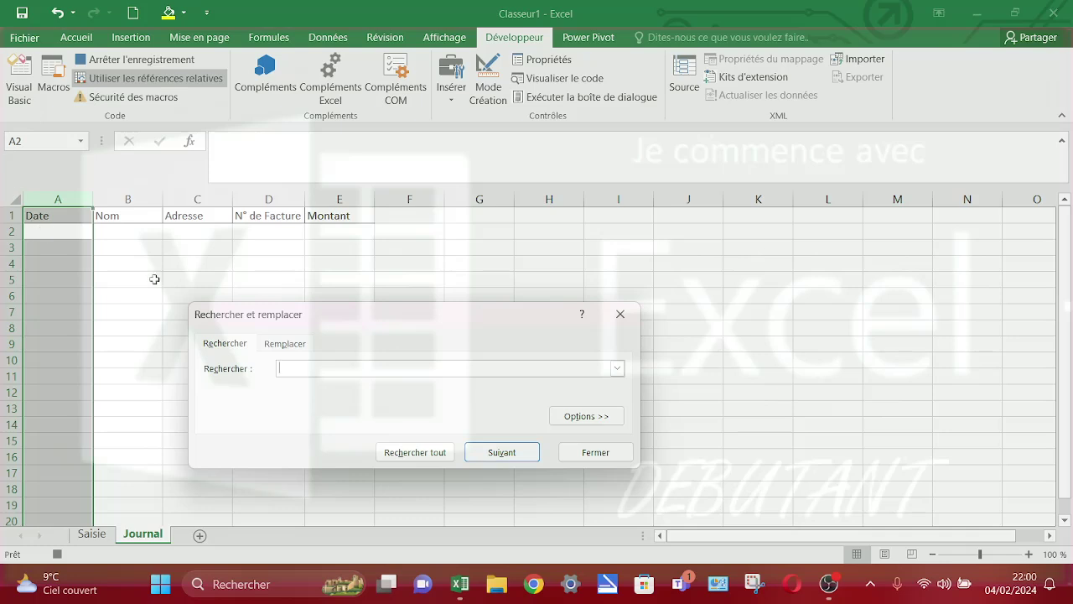
left_click(596, 457)
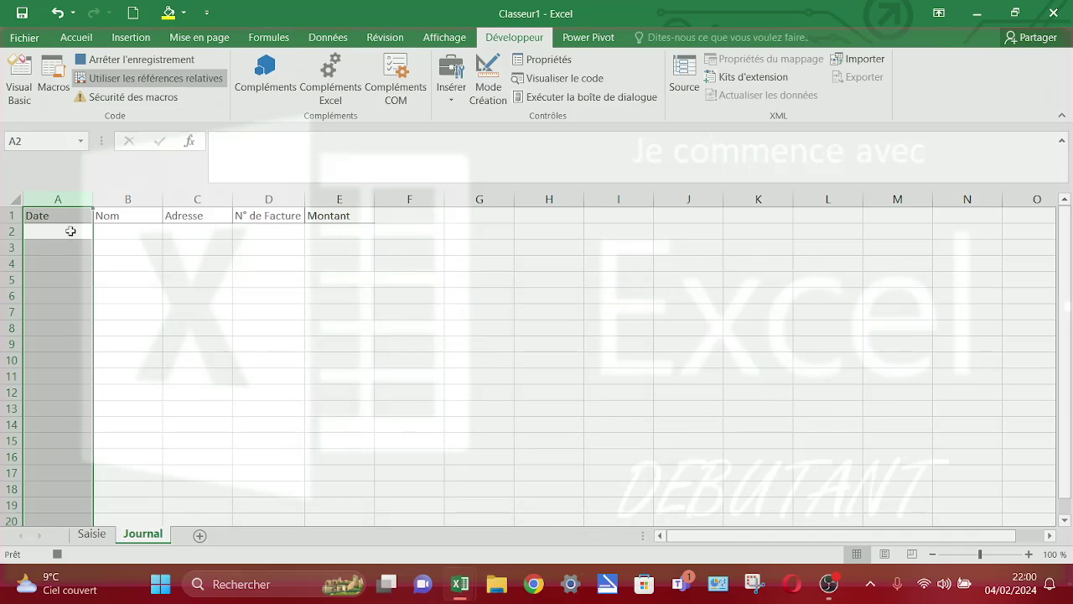
left_click(70, 230)
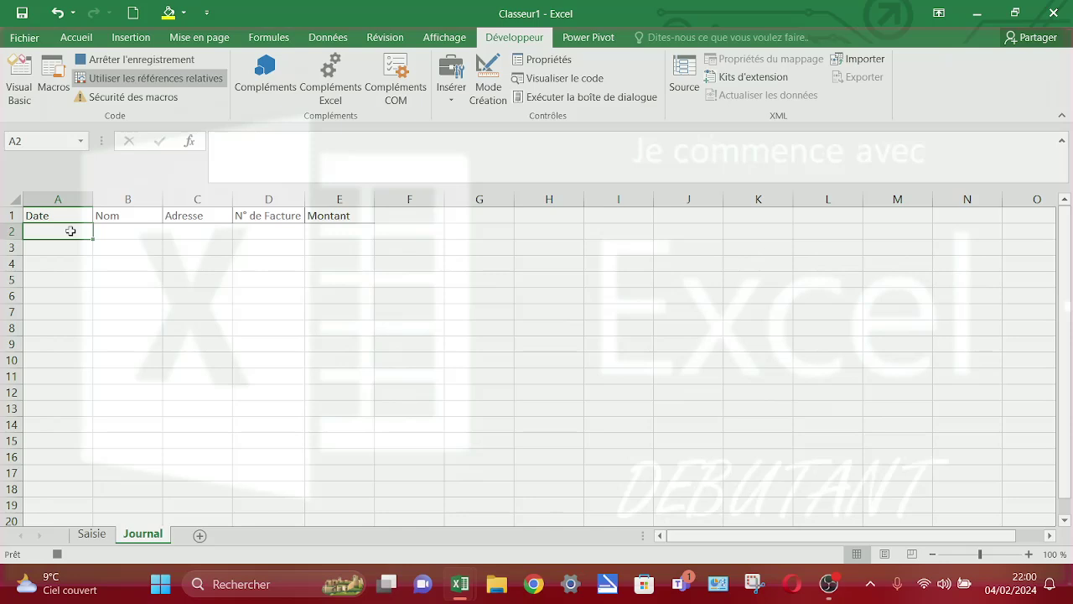
Step: Paste the copied record into Journal row 2 from A2 as values only
key("ctrl+v")
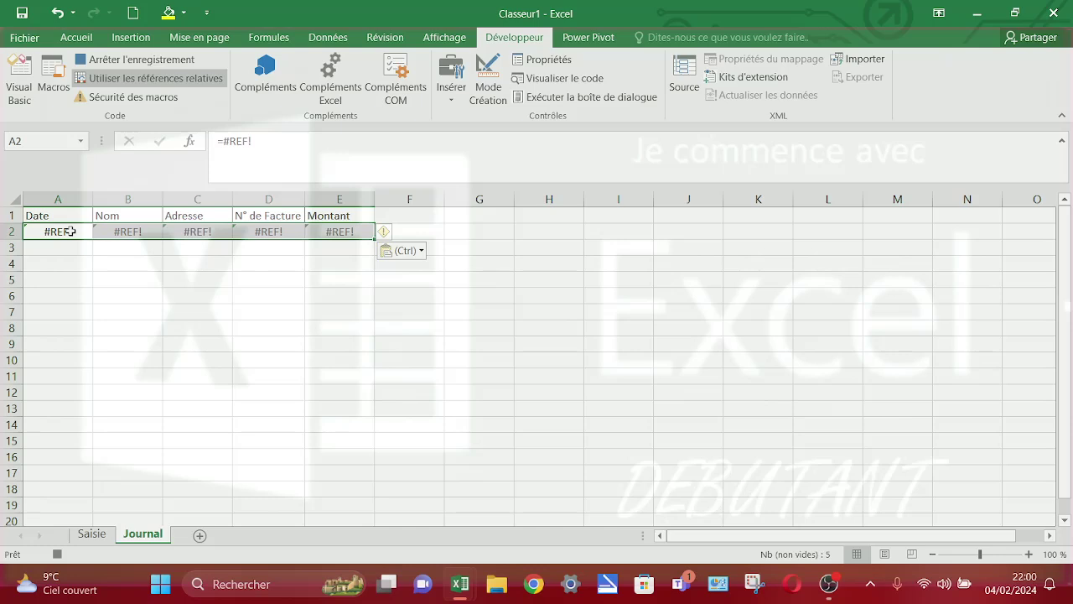
right_click(72, 231)
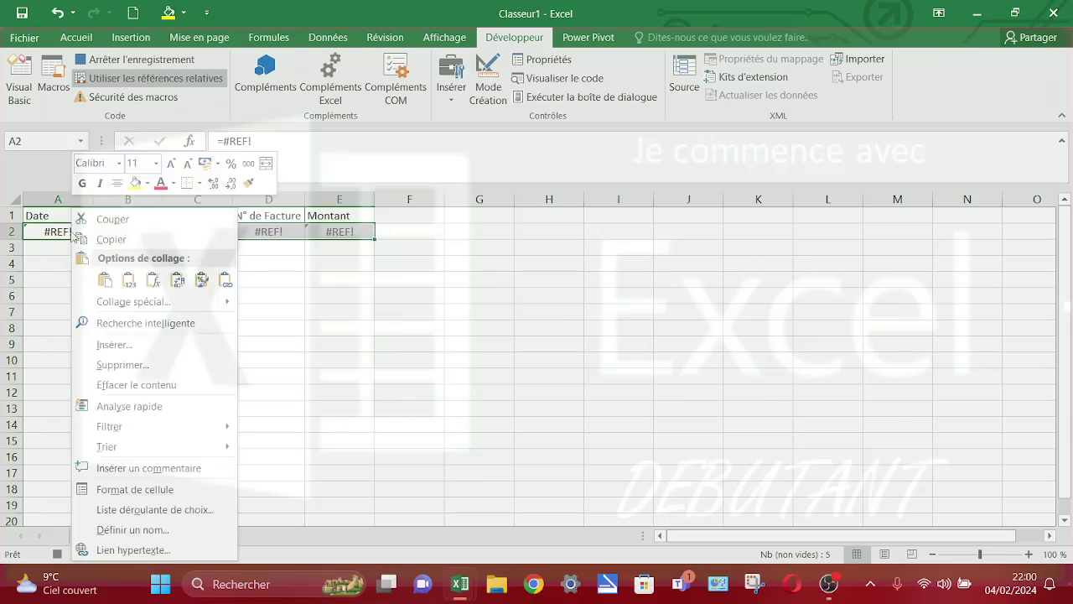
left_click(129, 280)
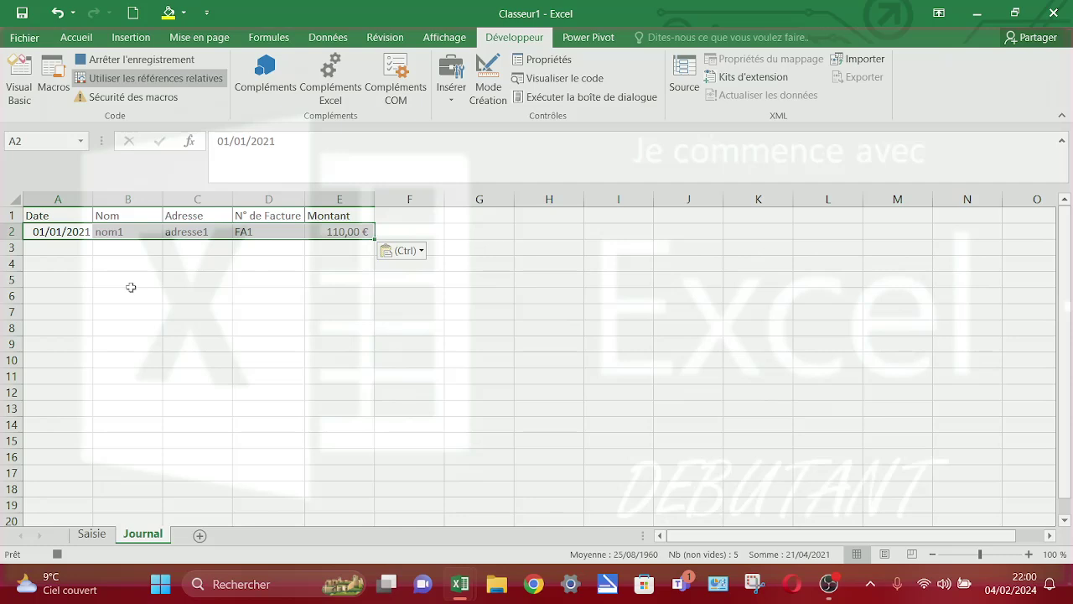
Step: Return to the Saisie sheet and turn off relative references for the macro recording
left_click(92, 534)
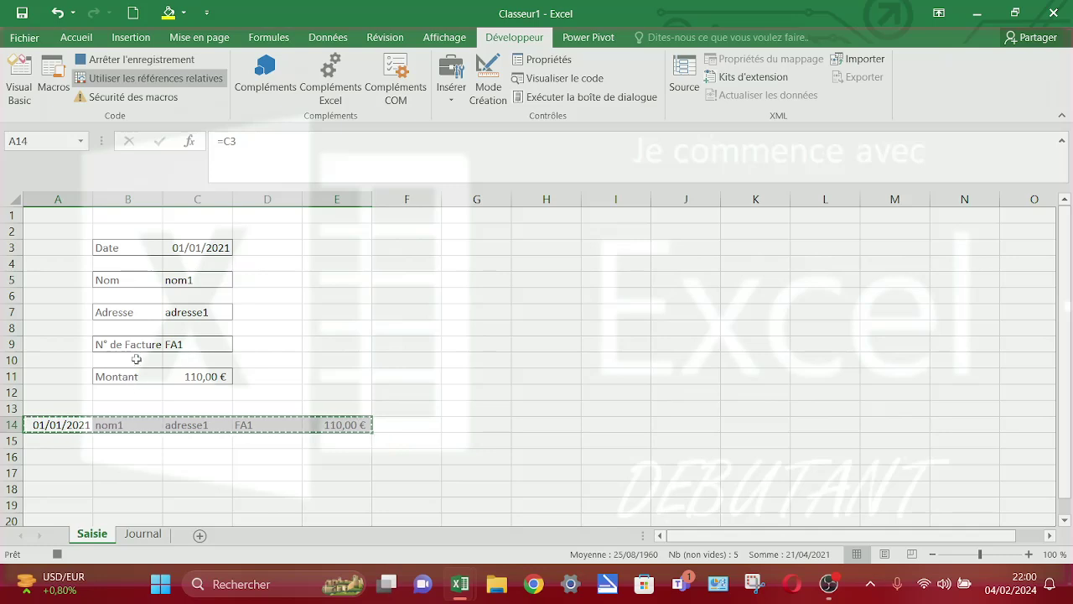
left_click(116, 79)
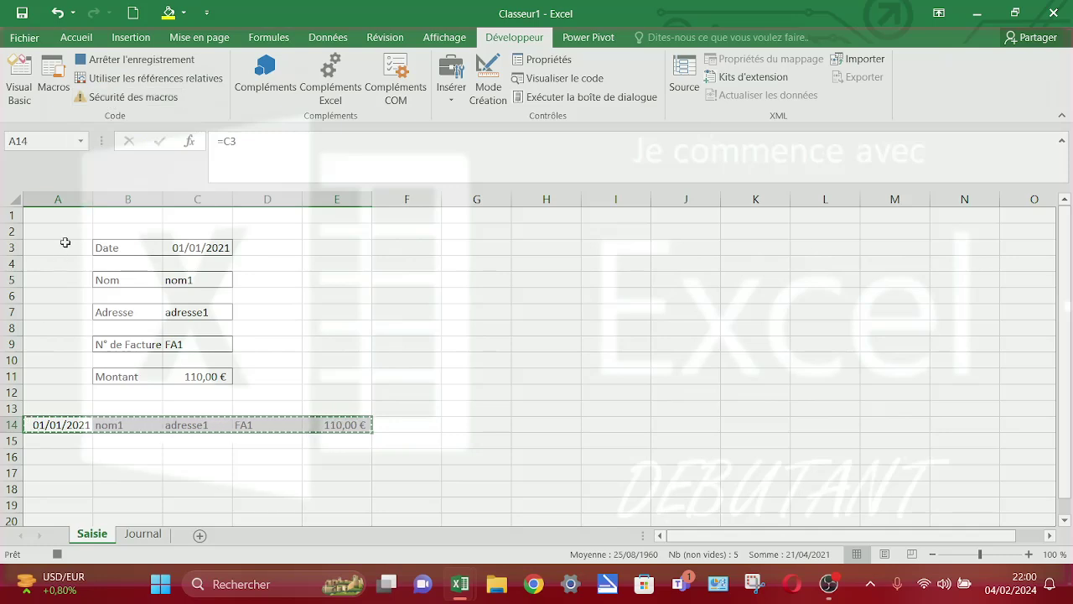
Step: Select cell A1 on the Saisie sheet, clear the copy selection and stop the macro recording
left_click(67, 217)
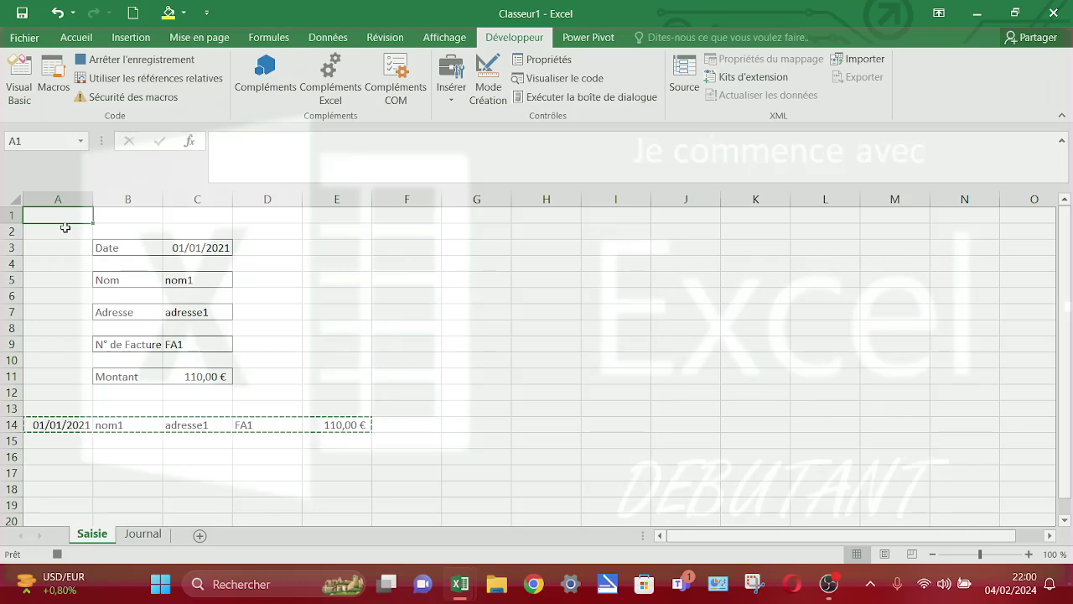
key("Escape")
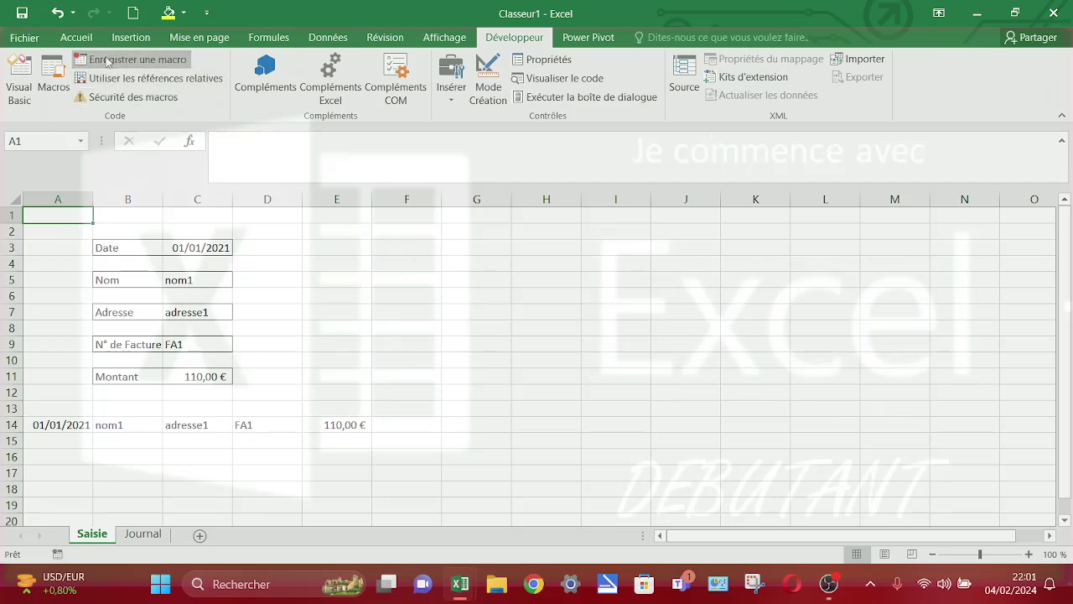
left_click(106, 61)
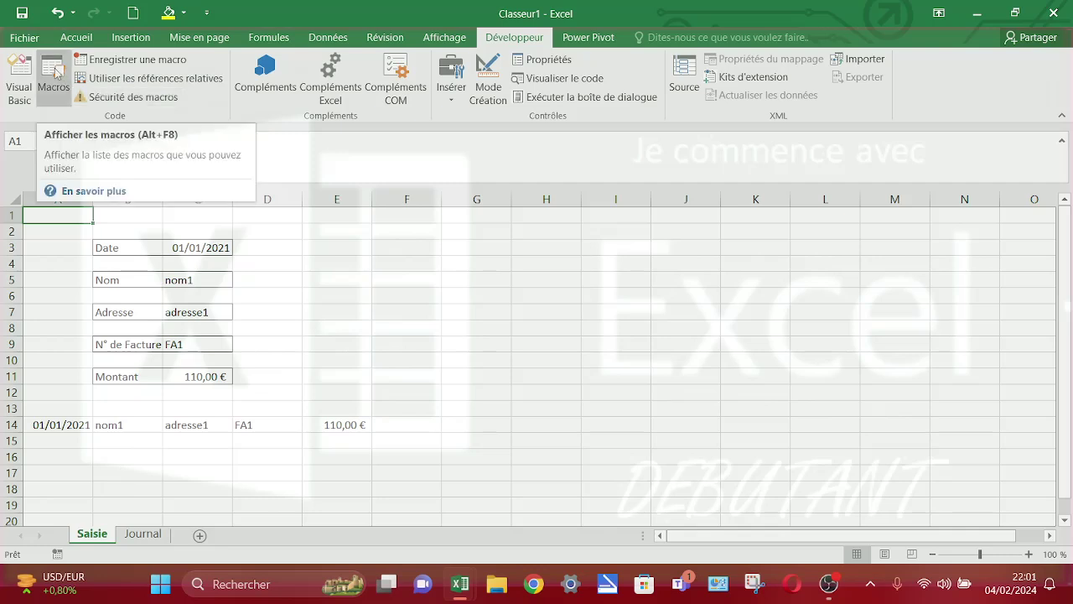
Step: Change the Saisie form's Nom to nom2 and its Adresse to adresse2
left_click(210, 276)
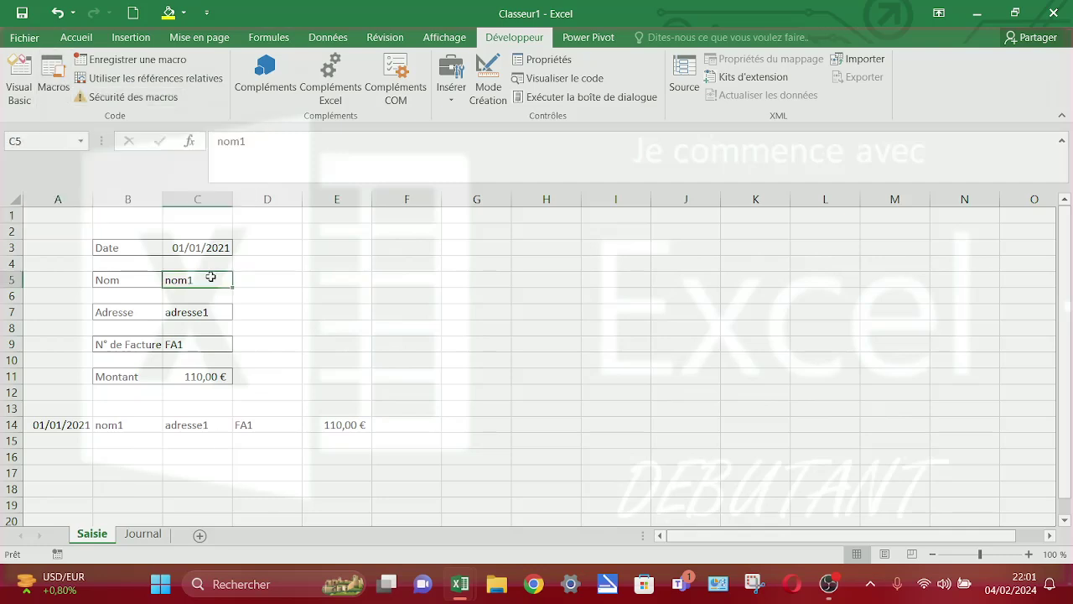
left_click_drag(242, 145, 255, 145)
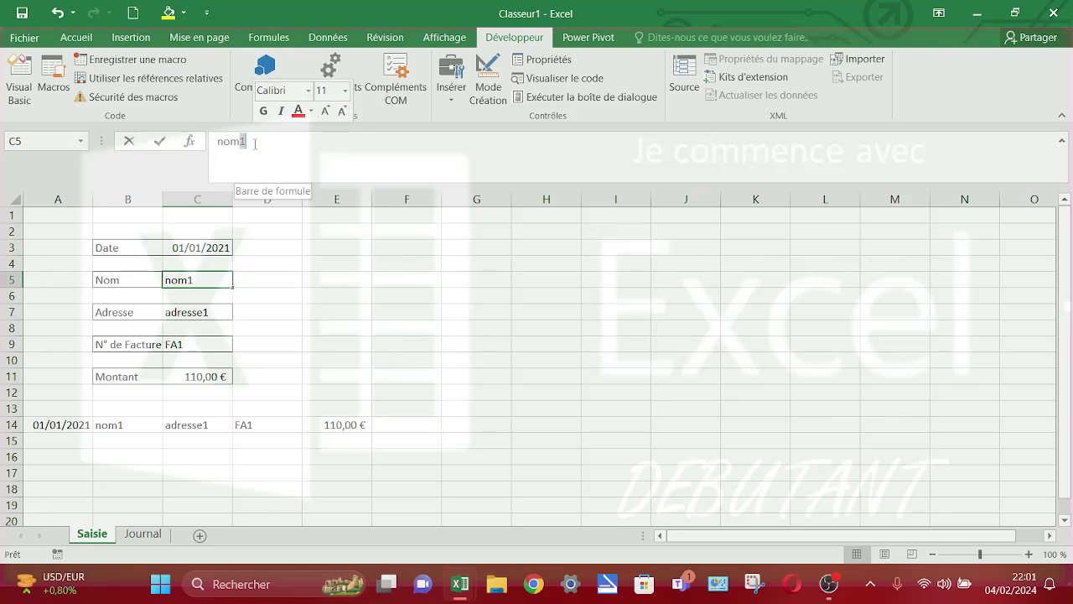
type("2")
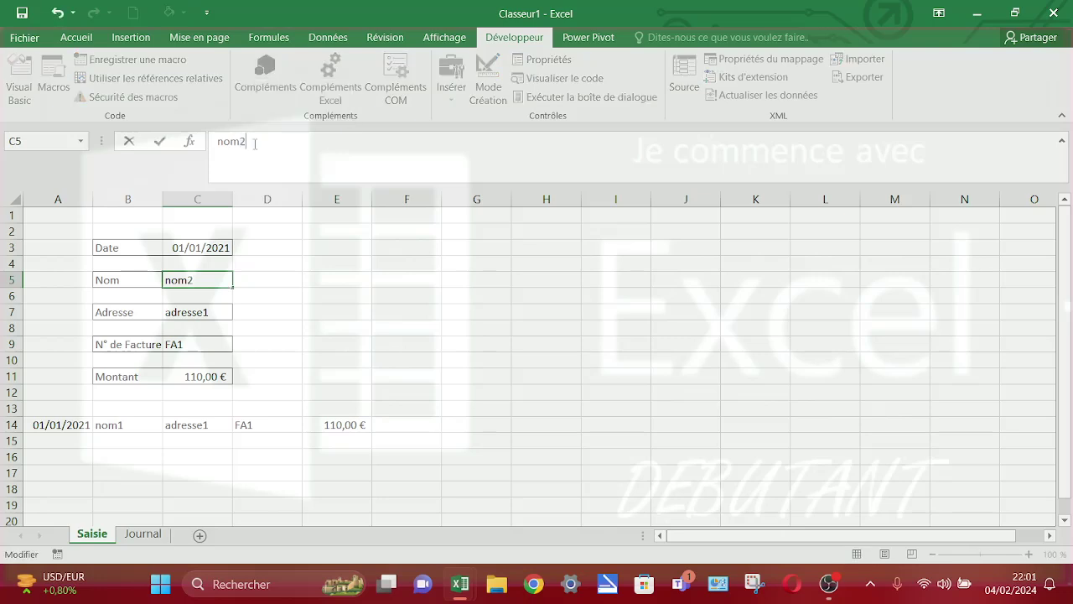
left_click(186, 314)
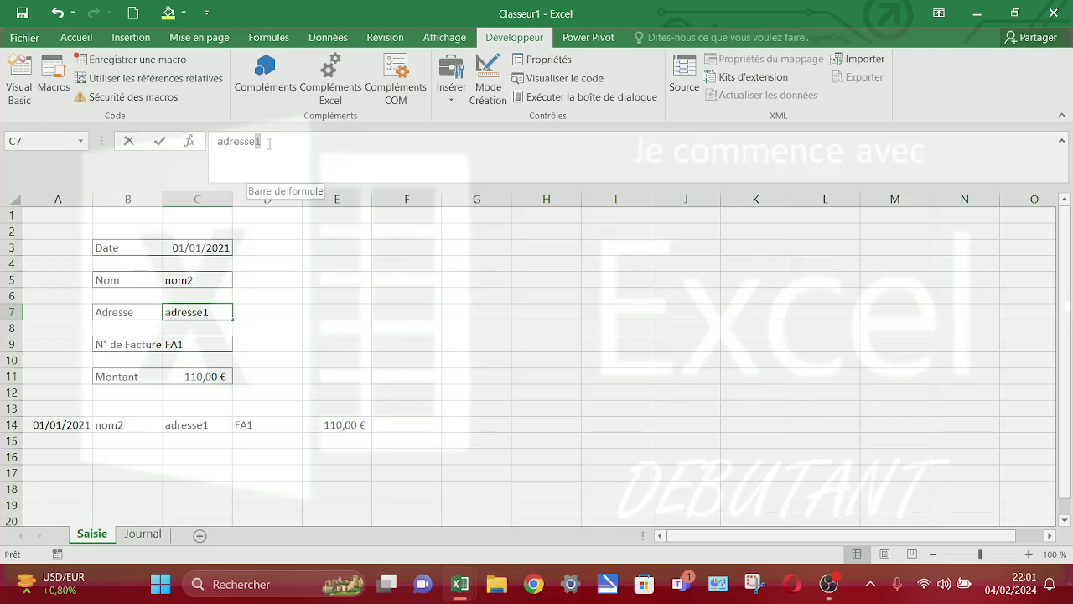
left_click_drag(268, 143, 256, 143)
type("2")
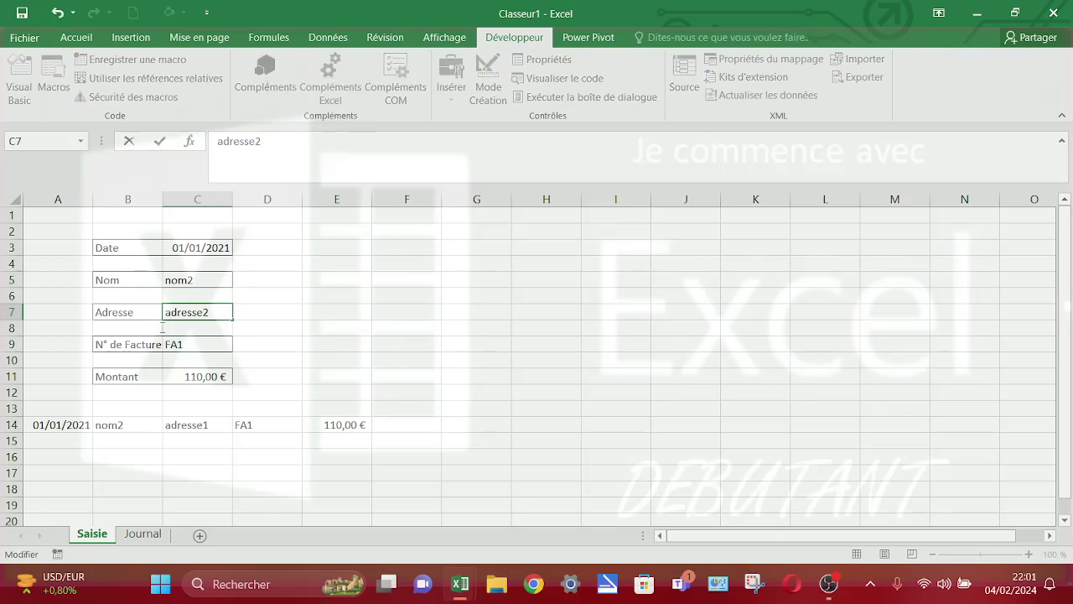
Step: Change the form's N° de Facture to FA2 and its Montant to 150
left_click(186, 345)
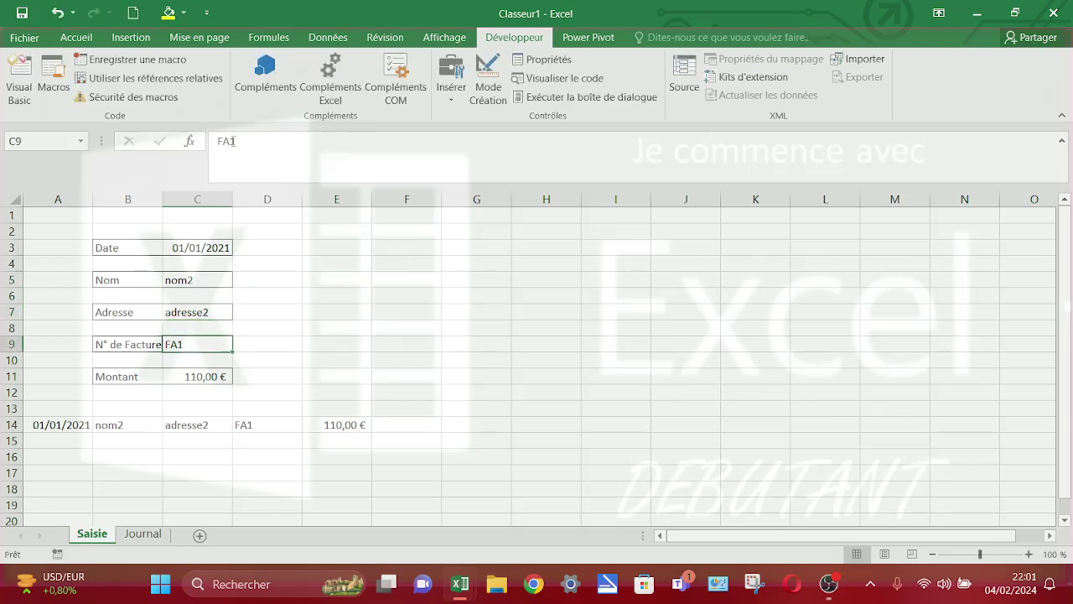
left_click_drag(239, 143, 230, 142)
type("2")
left_click(278, 279)
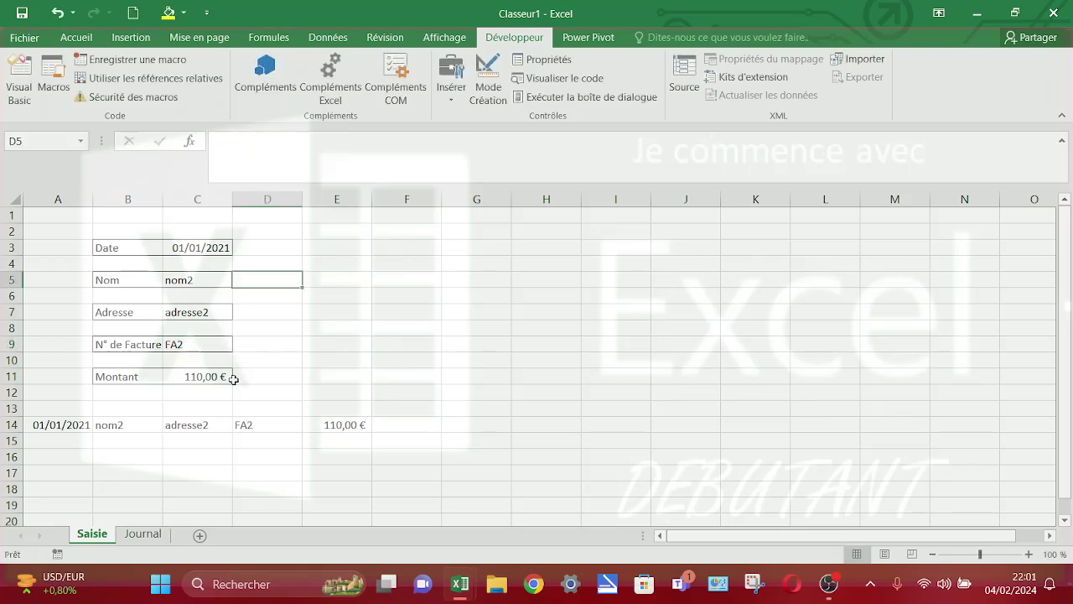
left_click(213, 376)
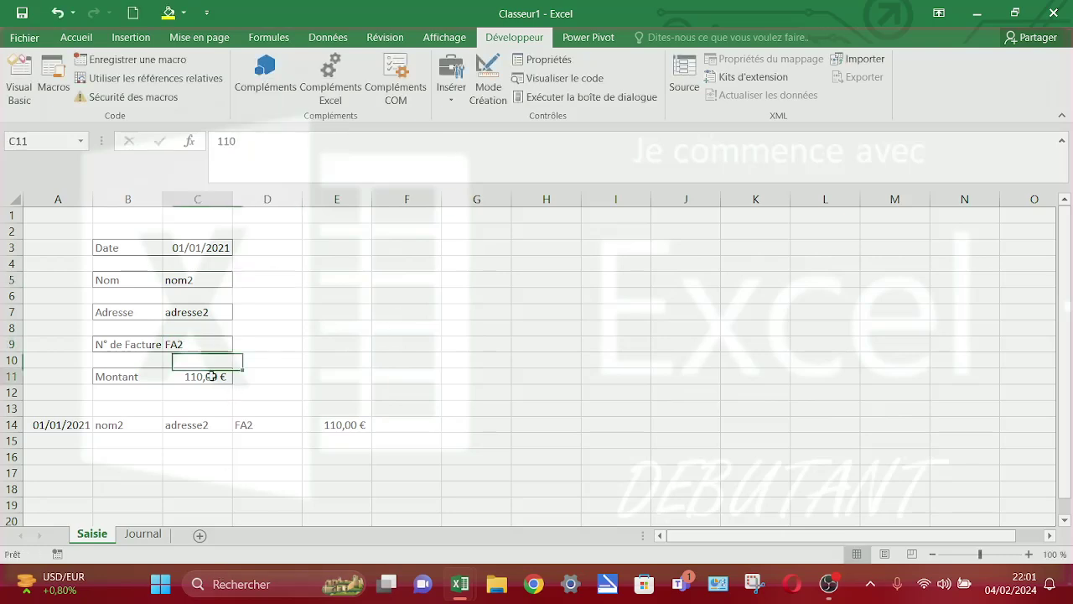
double_click(227, 141)
type("50")
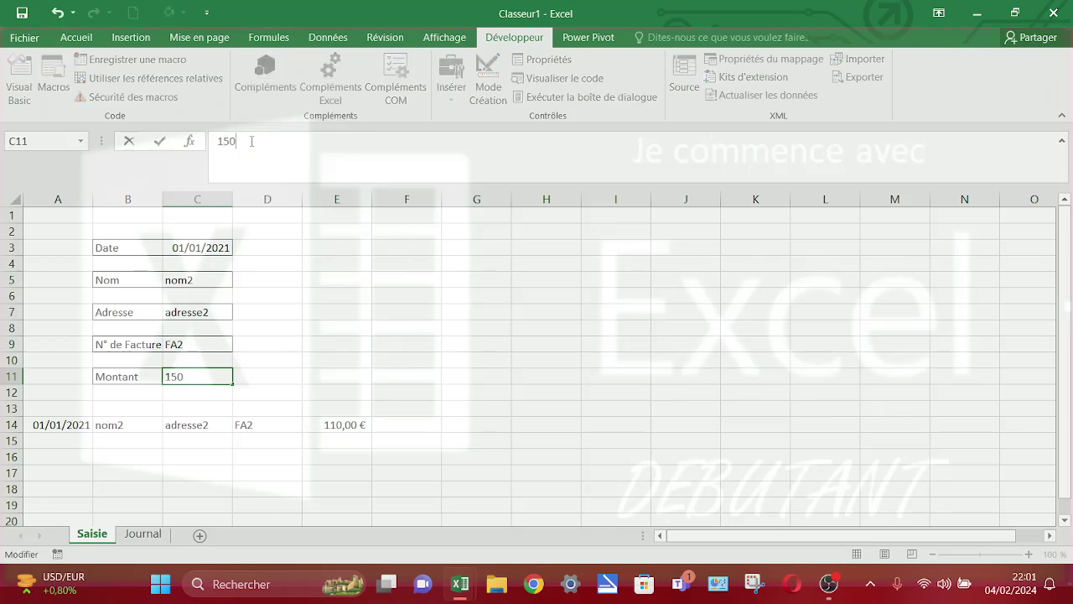
left_click(254, 309)
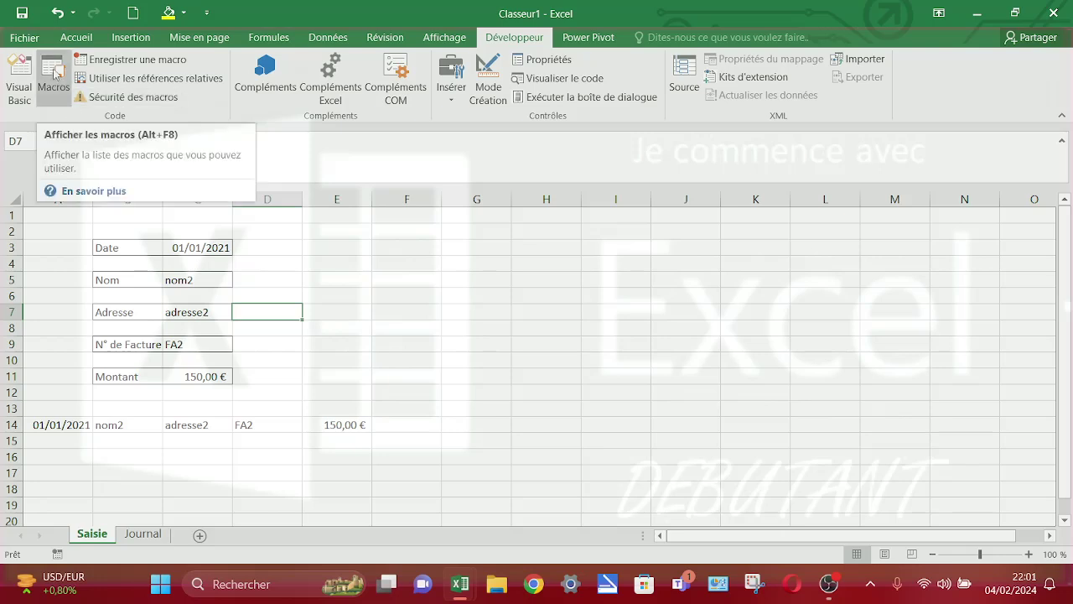
Step: Run the enregistrement macro, check the transferred record on the Journal sheet and return to Saisie
left_click(53, 74)
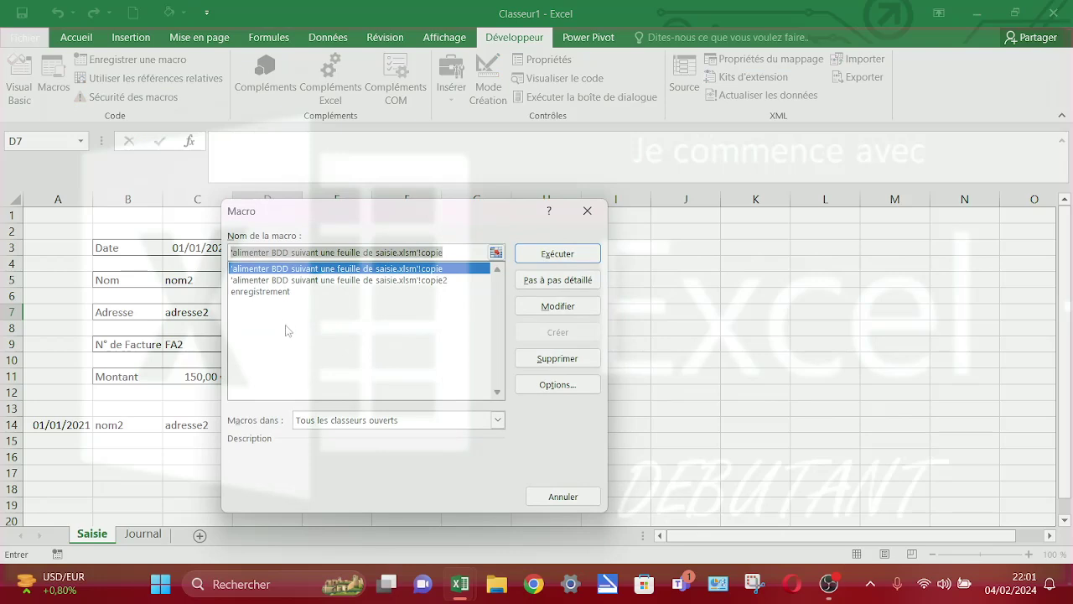
left_click(315, 282)
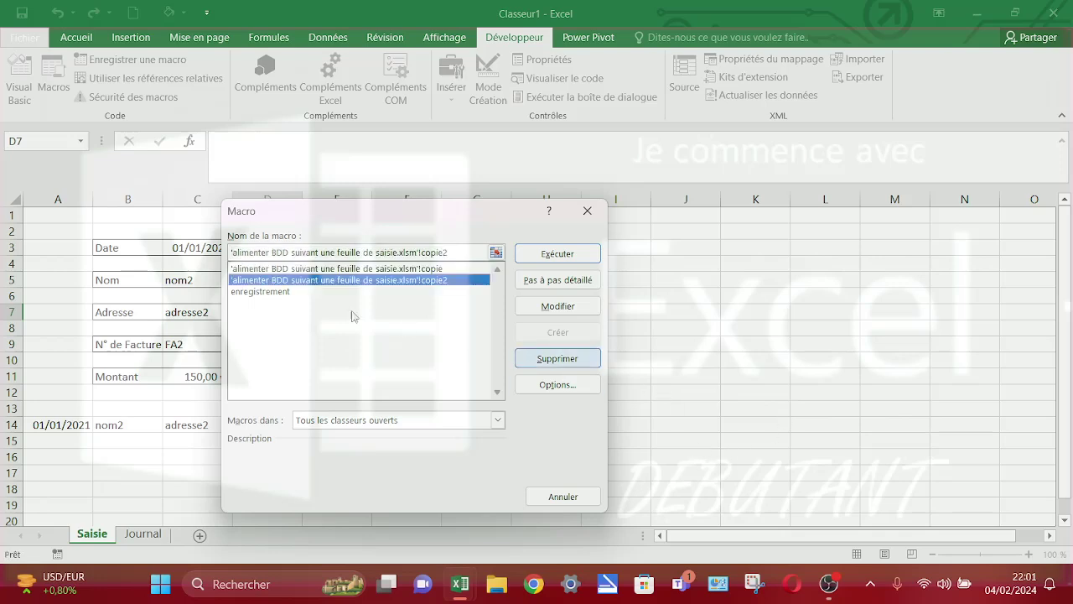
left_click(282, 292)
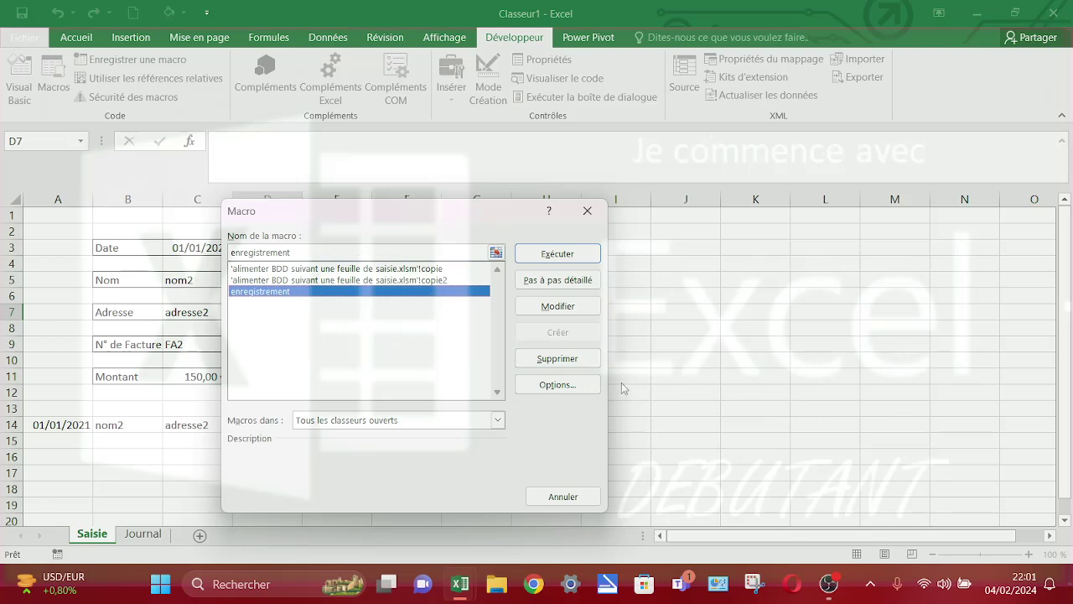
left_click(558, 255)
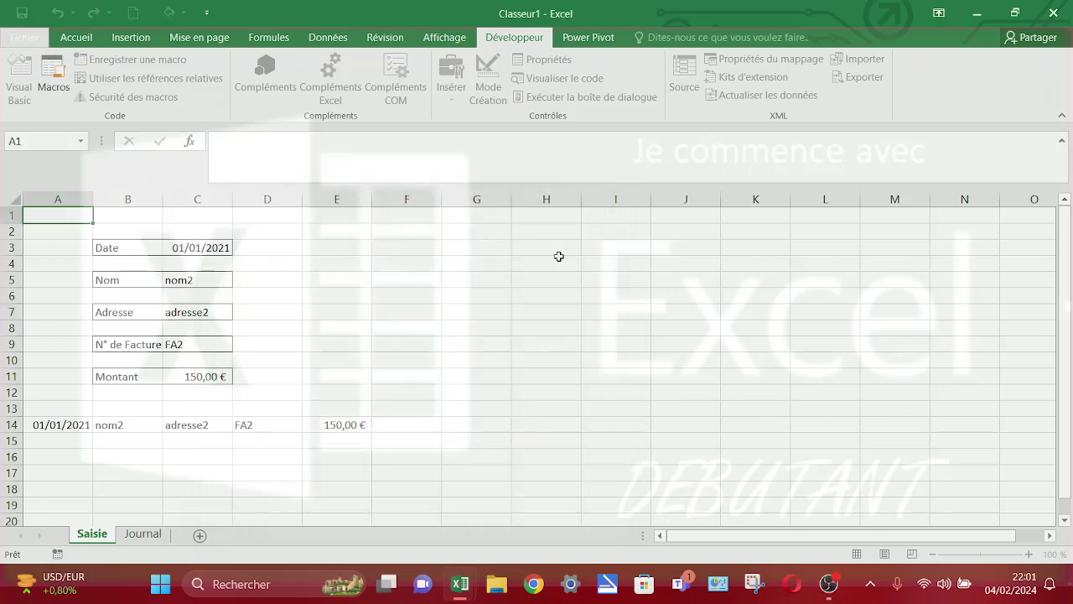
left_click(137, 540)
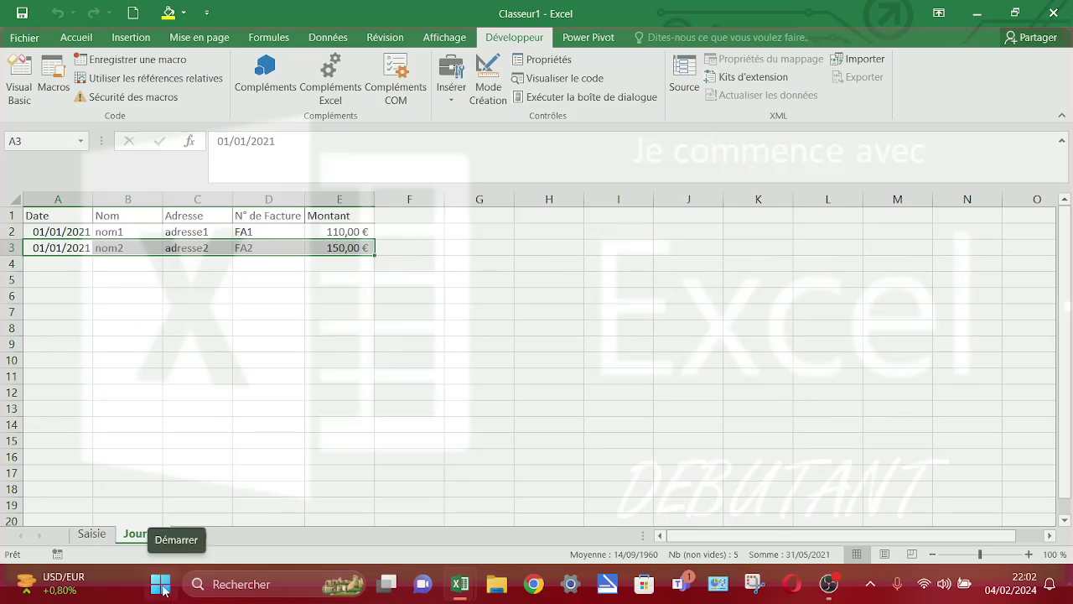
left_click(92, 534)
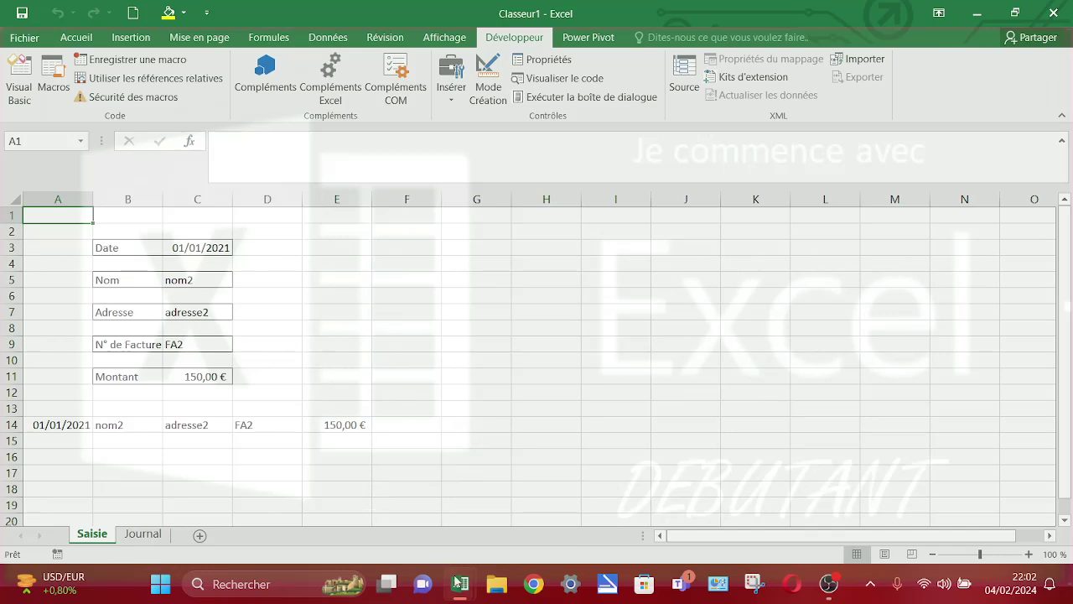
Step: Switch to the workbook alimenter BDD suivant une feuille de saisie.xlsm, copy the round plus image from Saisie and view its Journal sheet
mouse_move(460, 592)
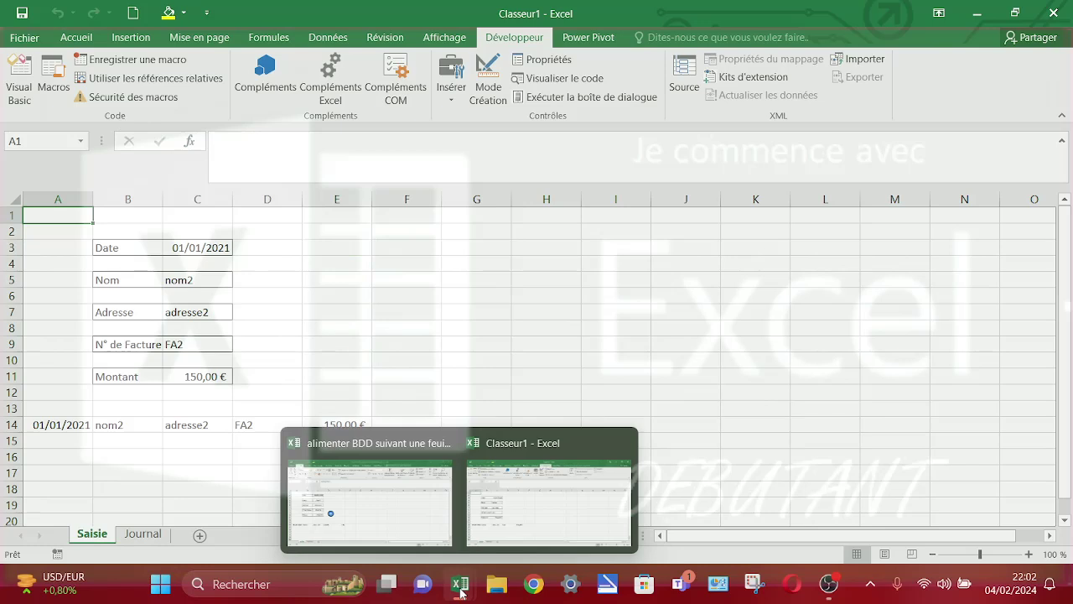
left_click(411, 528)
right_click(276, 346)
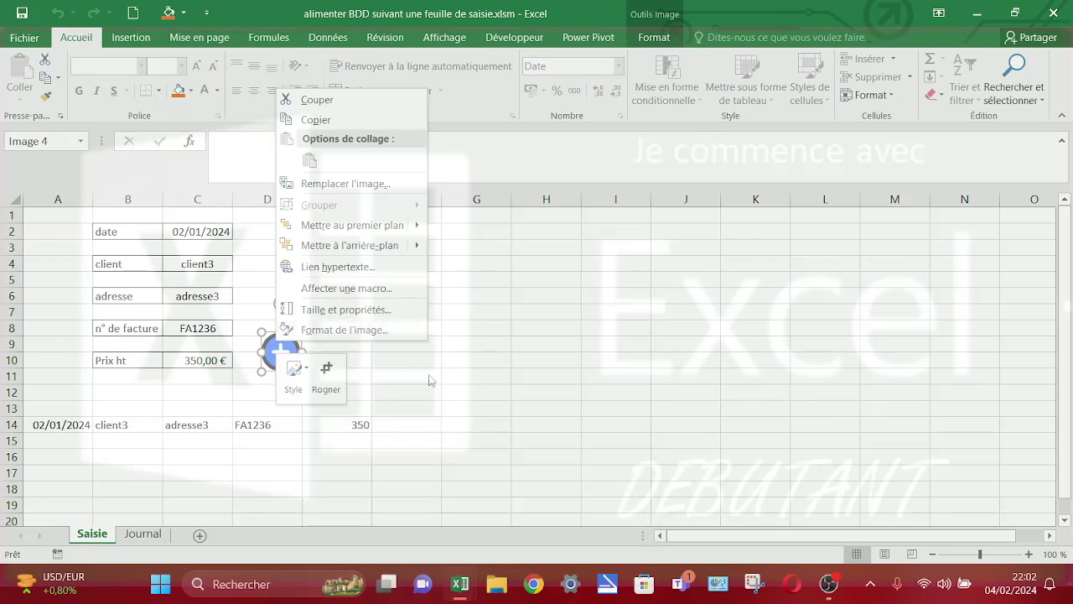
key("Escape")
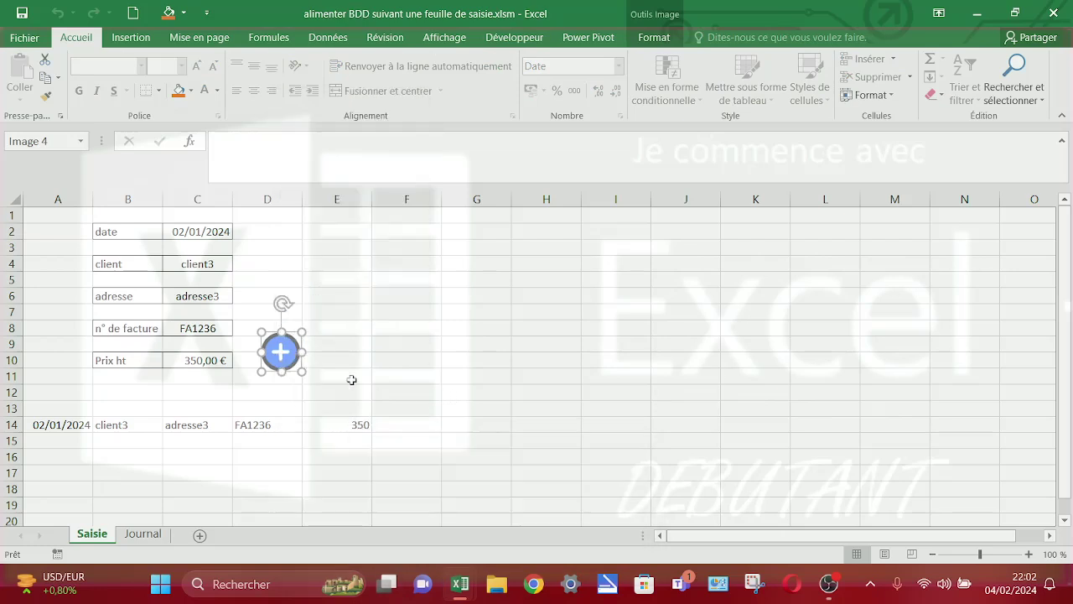
key("ctrl+c")
left_click(149, 541)
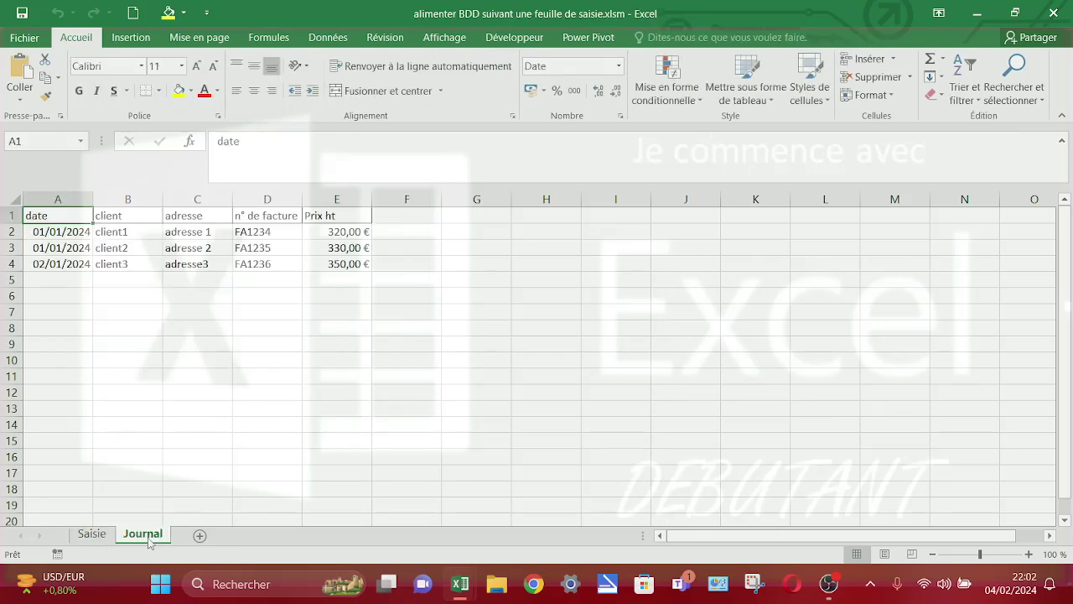
Step: Switch back to Classeur1, paste the plus image on the Saisie sheet and place it beside the Montant field
mouse_move(467, 588)
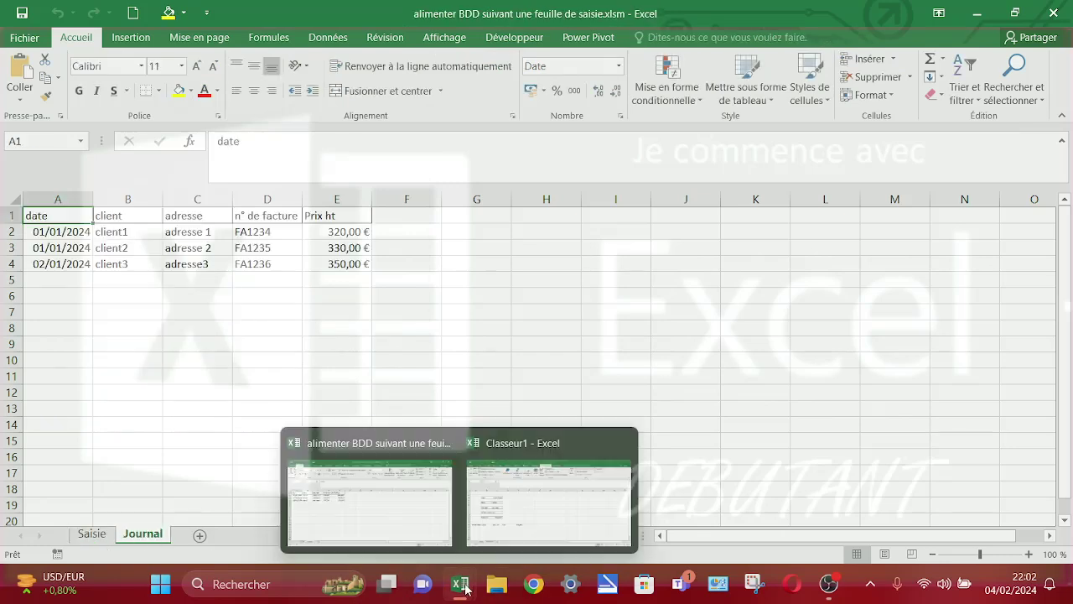
left_click(550, 525)
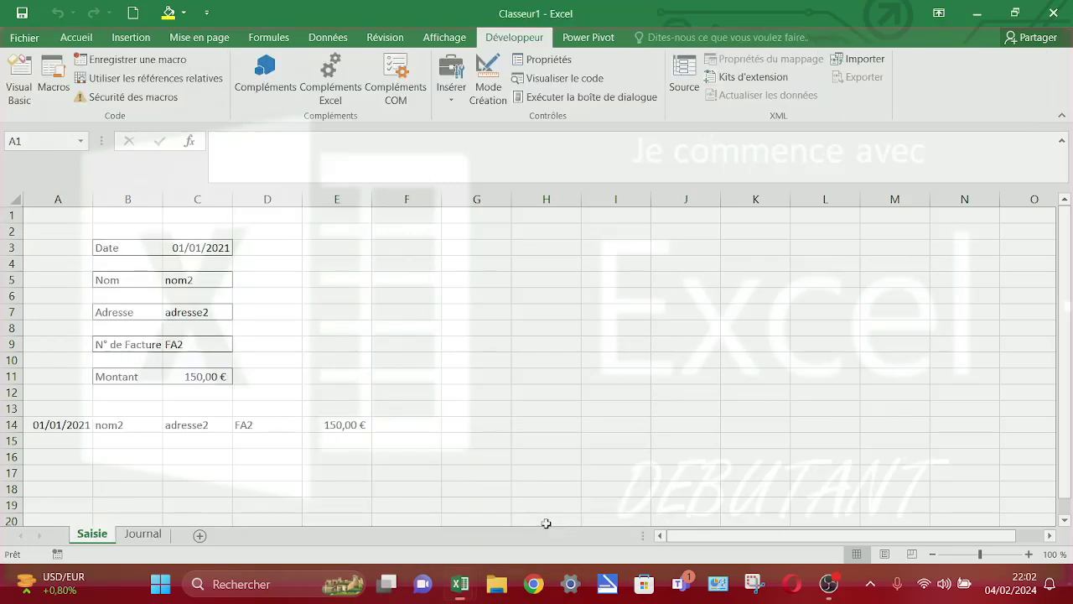
left_click(293, 332)
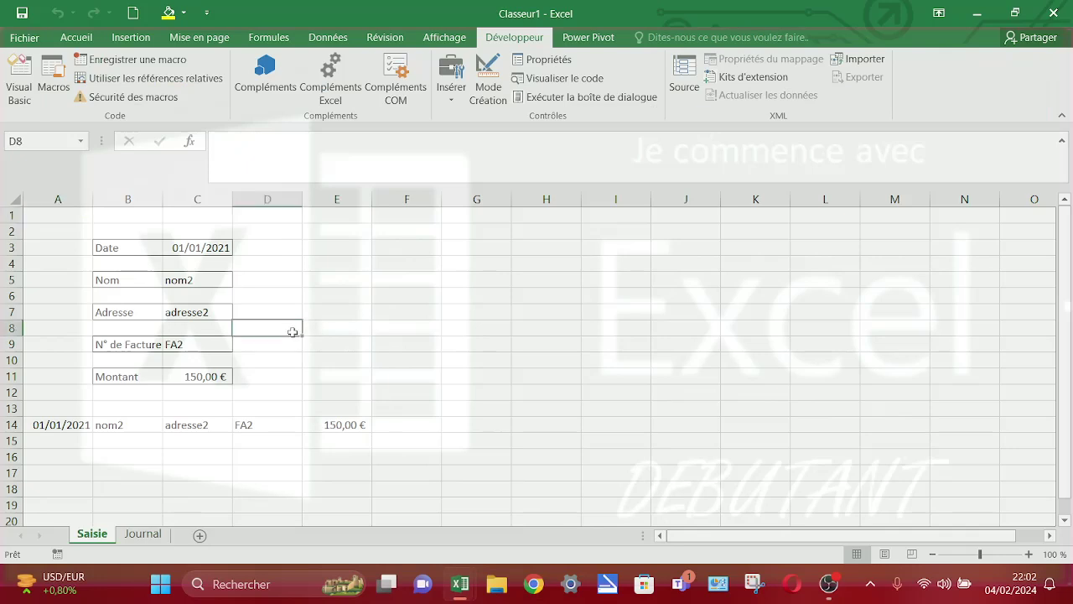
key("ctrl+v")
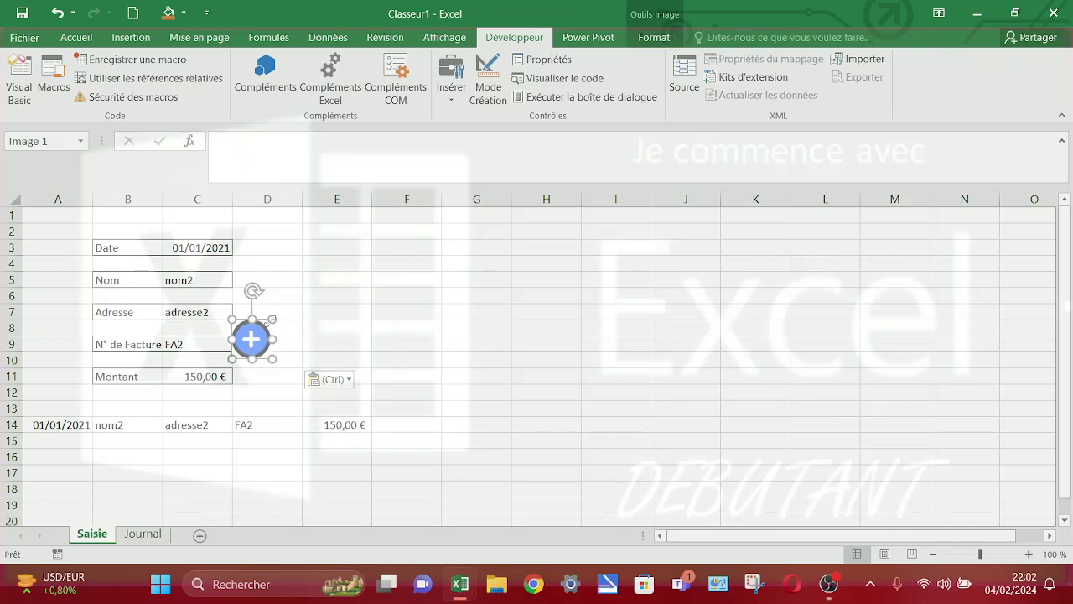
left_click_drag(265, 323, 298, 347)
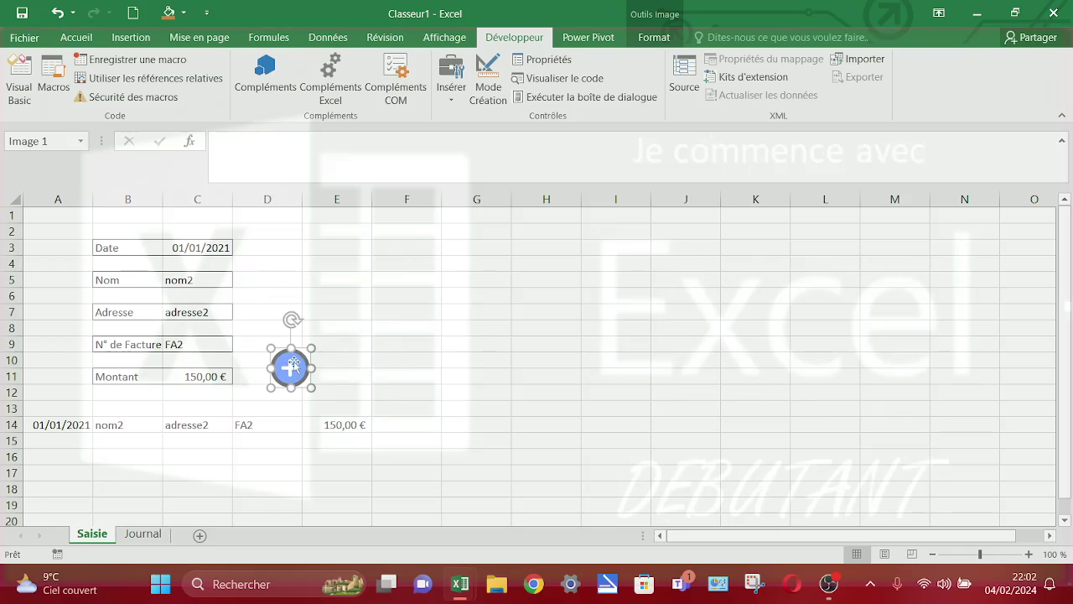
Step: Assign the enregistrement macro to the plus image and deselect the image
right_click(299, 366)
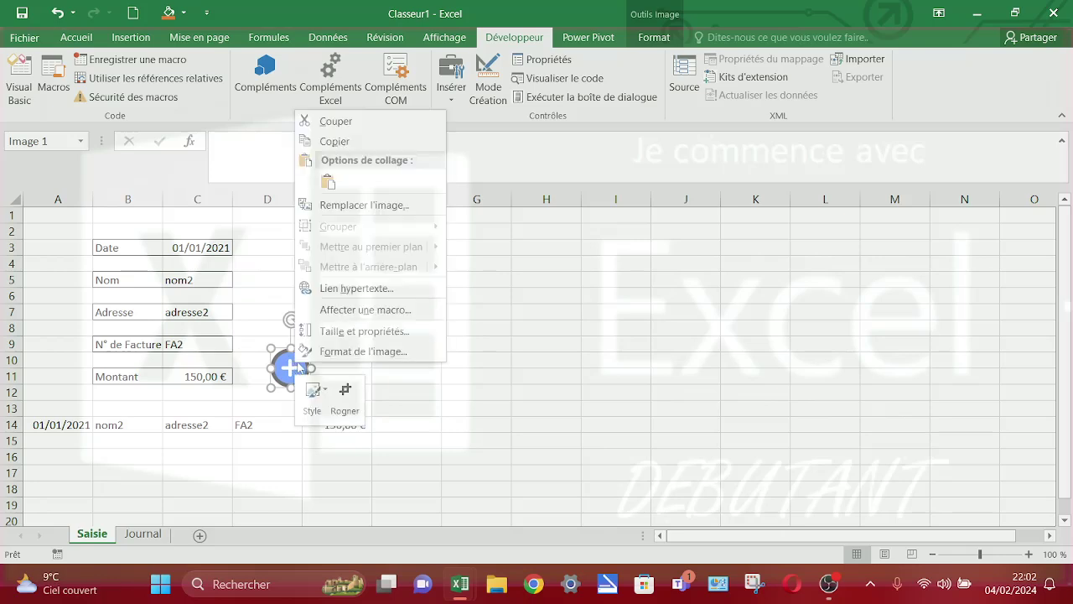
left_click(350, 311)
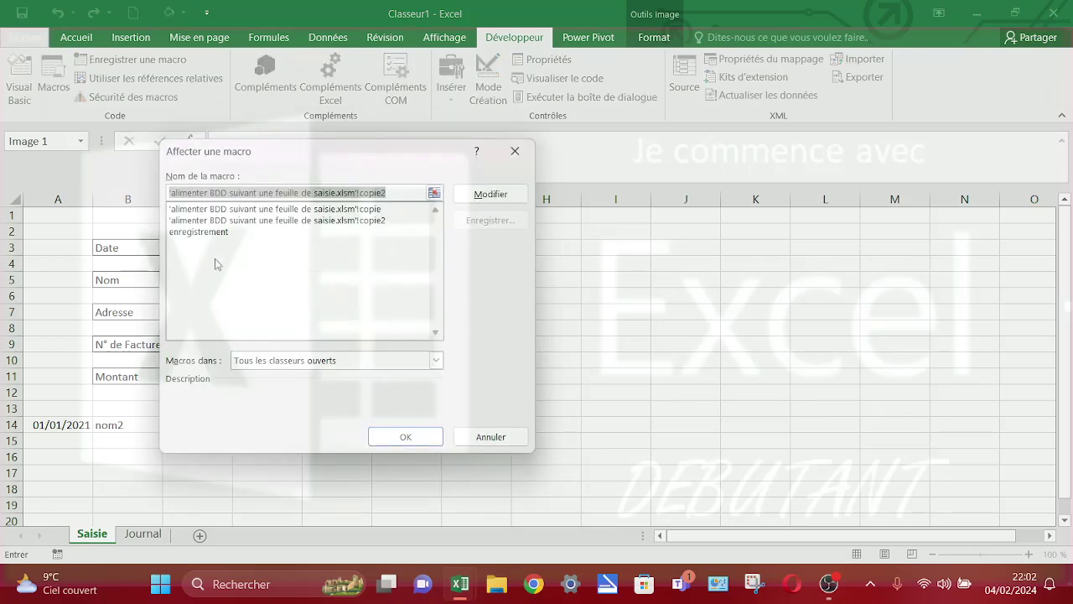
left_click(207, 232)
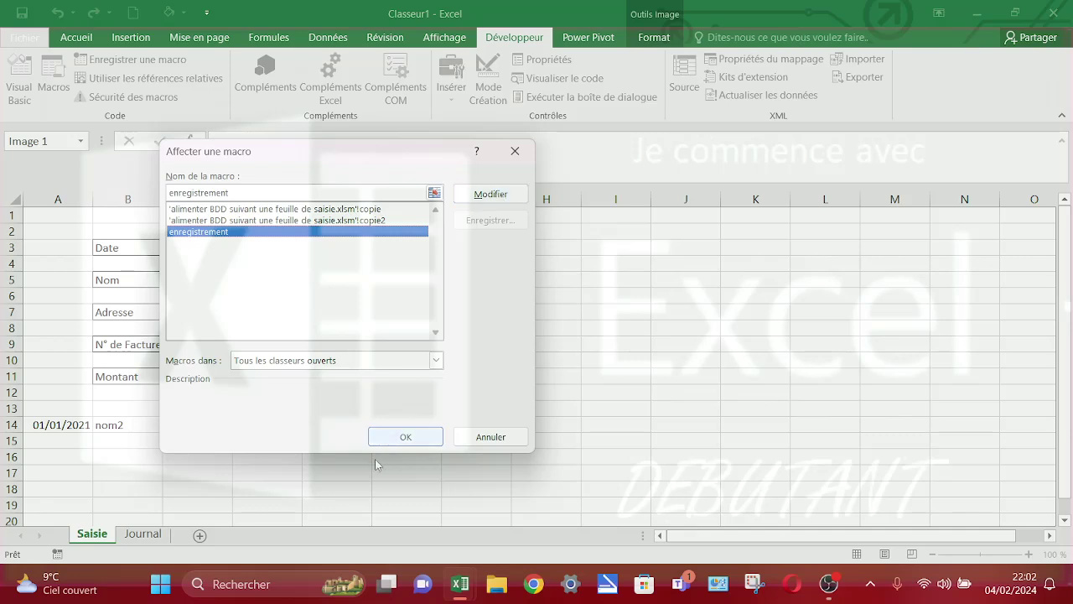
left_click(406, 436)
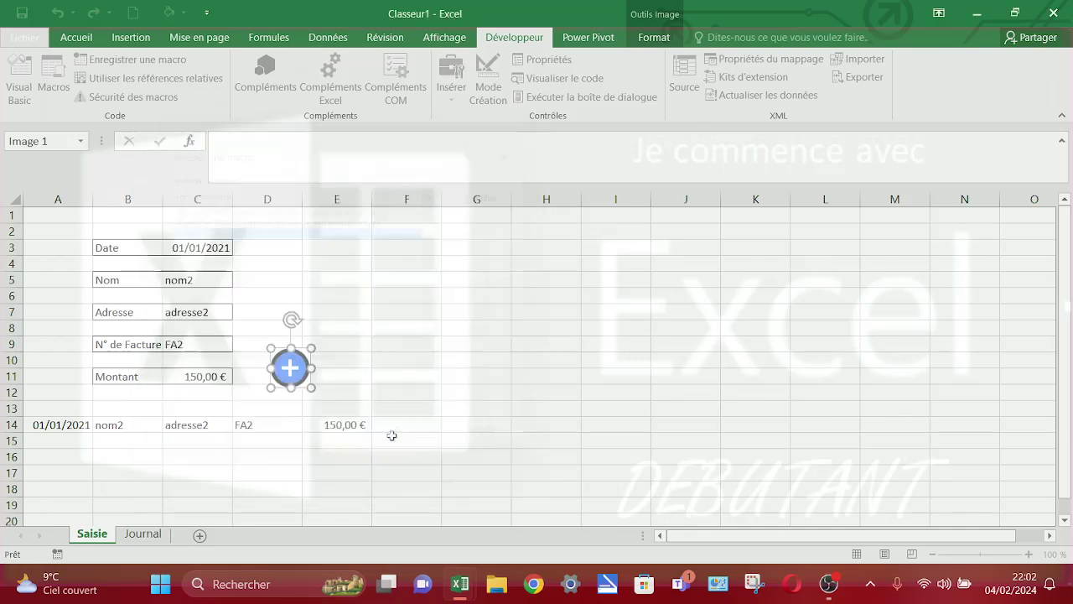
left_click(358, 341)
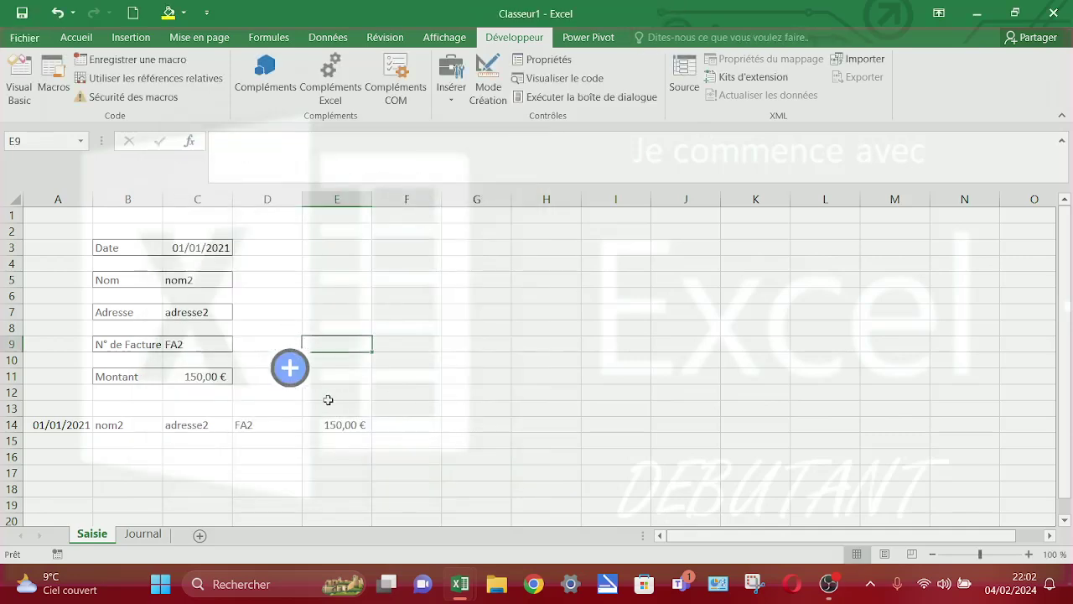
Step: Change the Nom field to nom3 and the Adresse field to adresse3 in the Saisie form
left_click(208, 280)
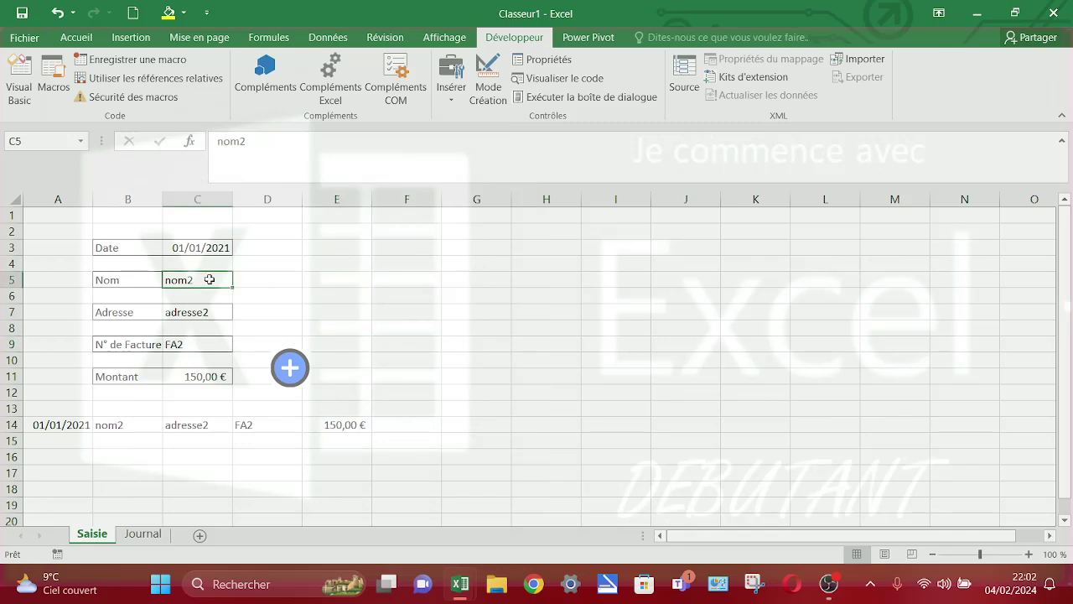
double_click(243, 141)
type("3")
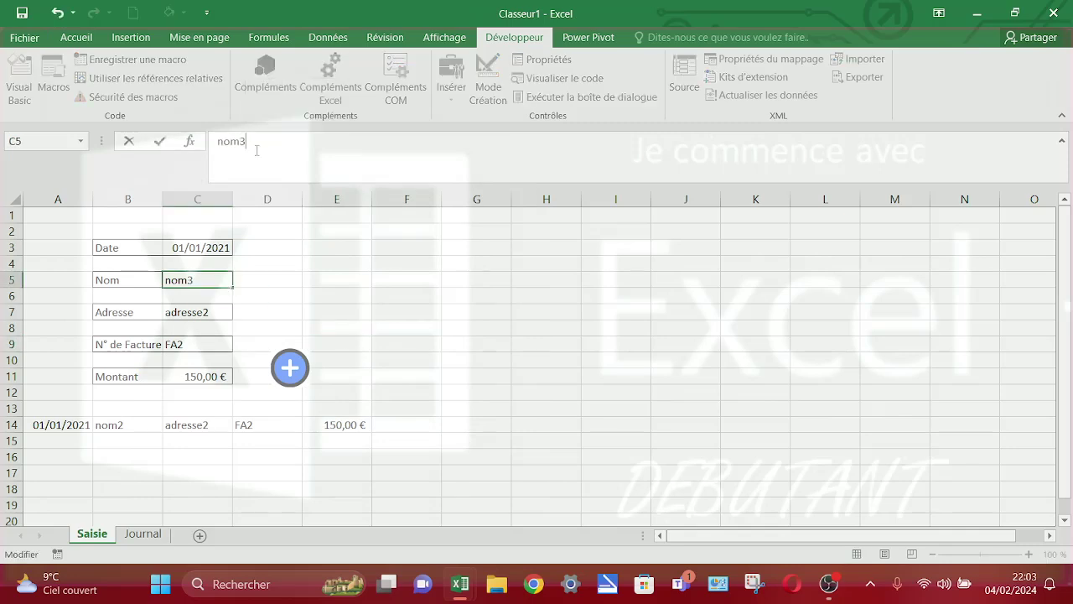
left_click(205, 315)
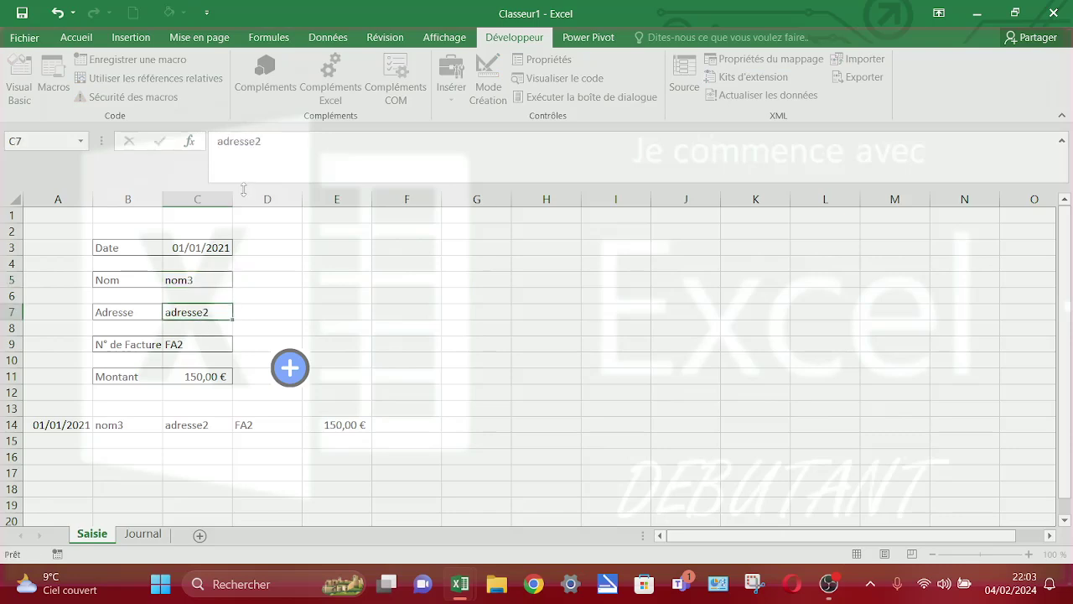
left_click(255, 141)
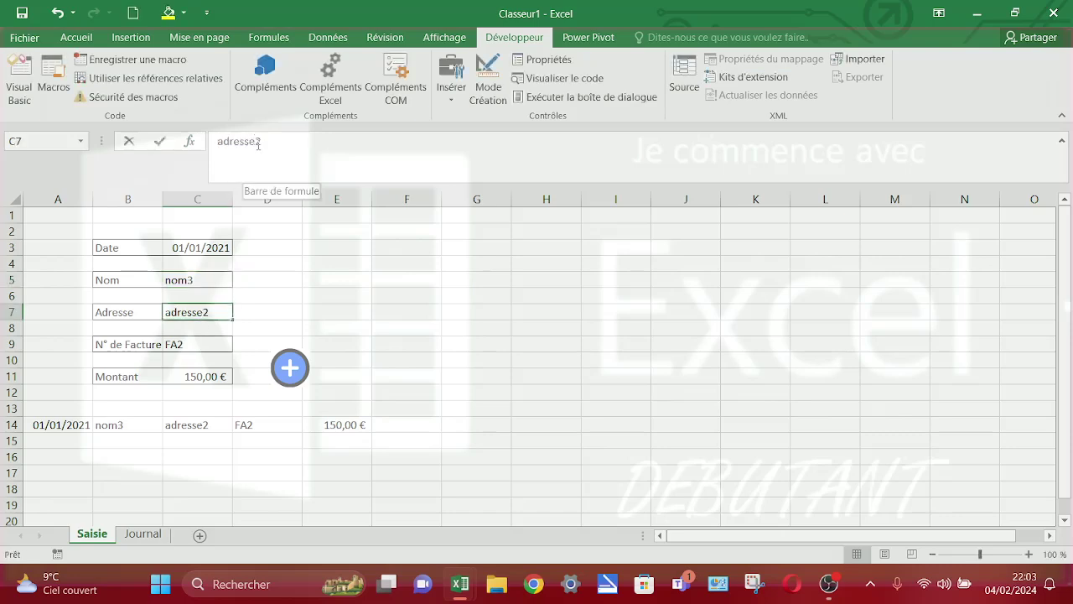
left_click_drag(263, 142, 255, 157)
type("3")
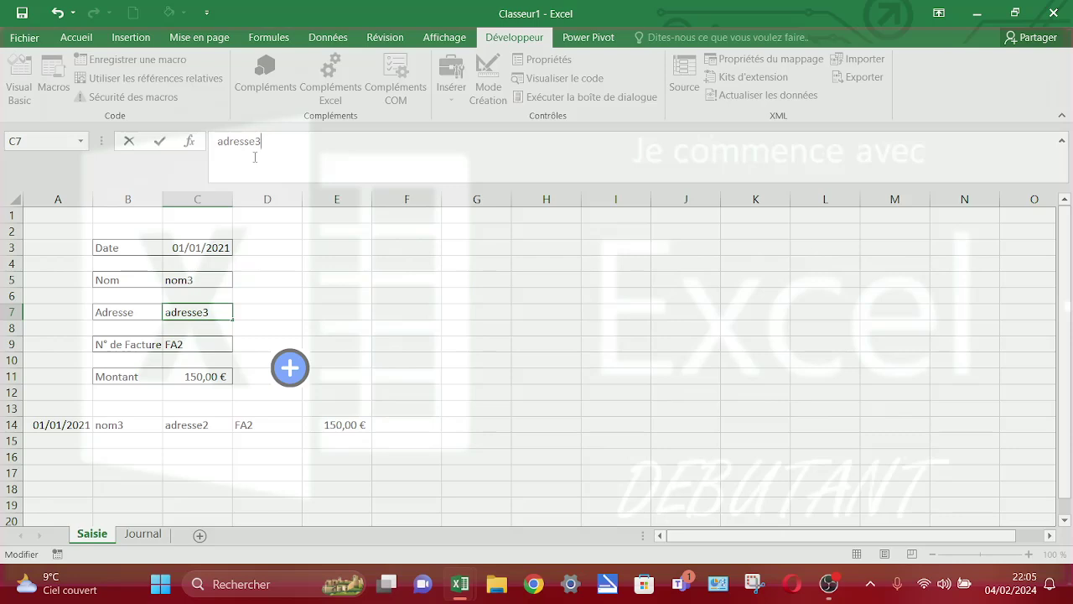
Step: Set the N° de Facture field to FA3 and the Montant field to 250 in the Saisie form
left_click(205, 348)
left_click_drag(229, 143, 239, 143)
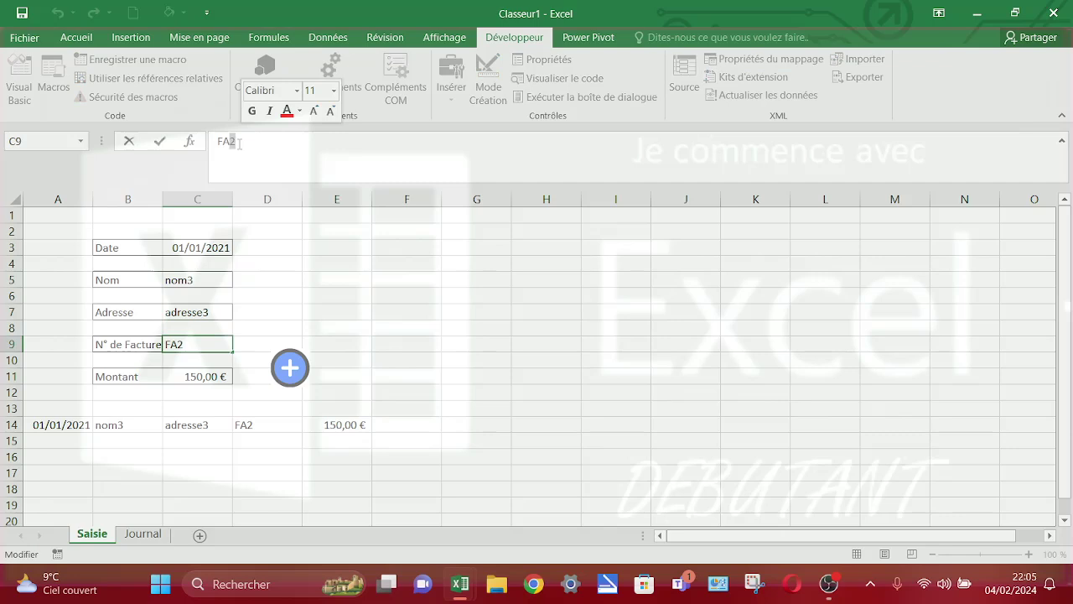
type("3")
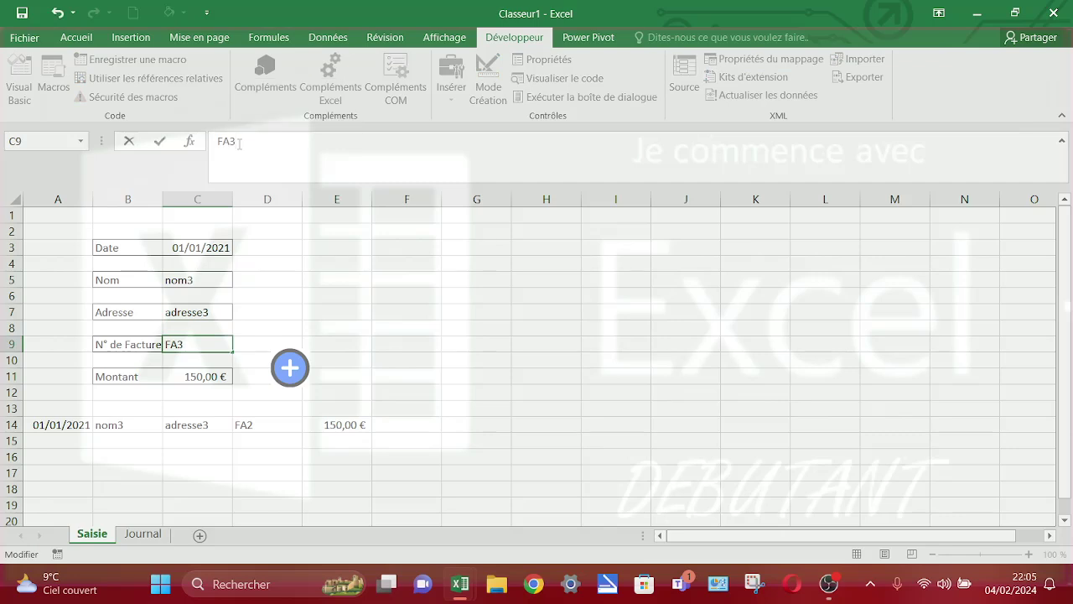
left_click(177, 381)
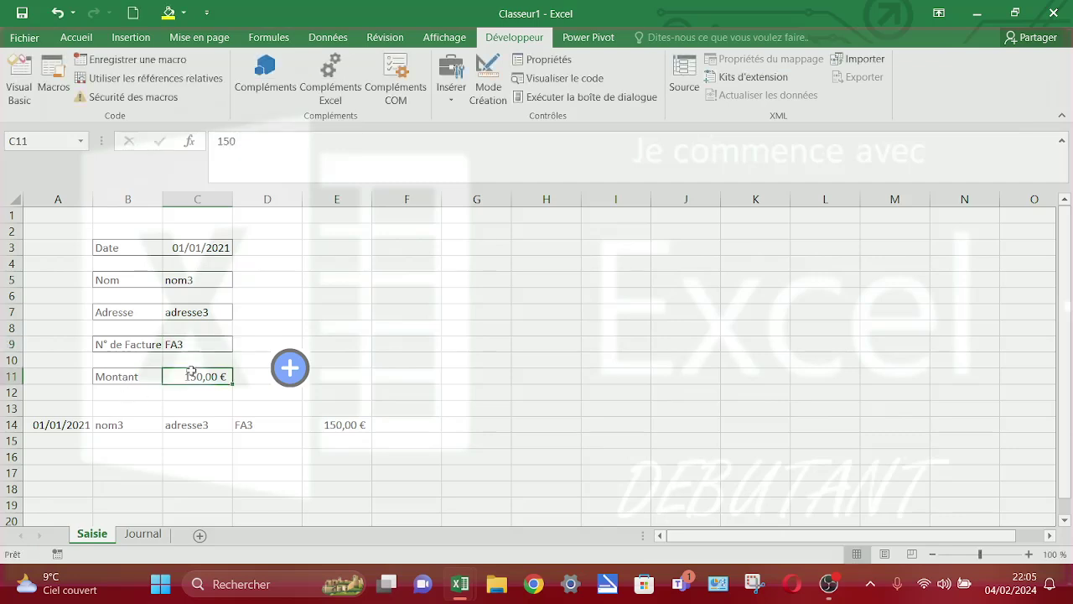
left_click(219, 141)
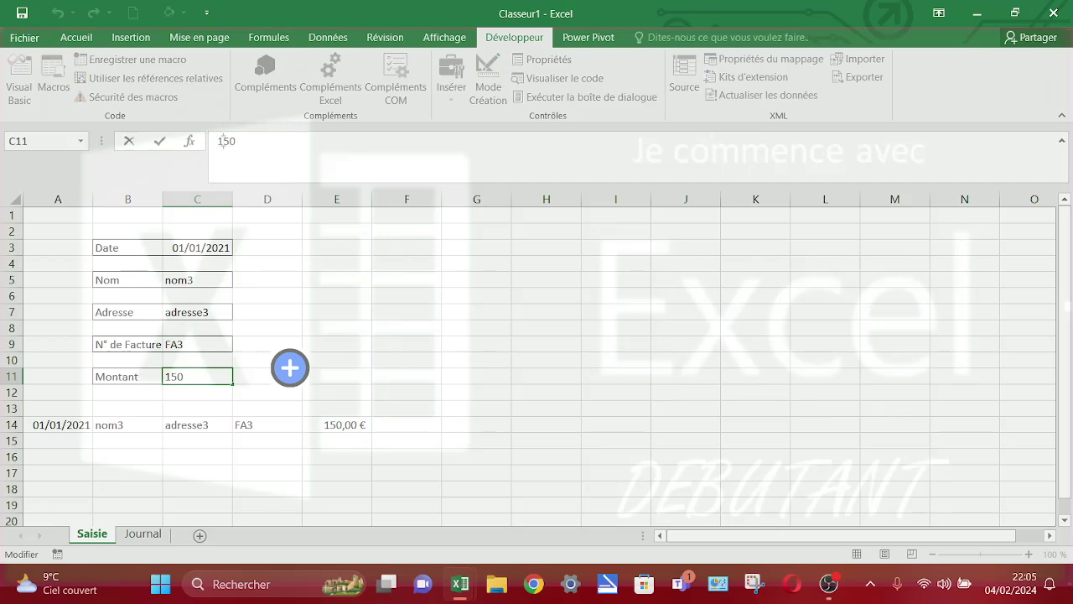
key("Delete")
type("2")
left_click(217, 409)
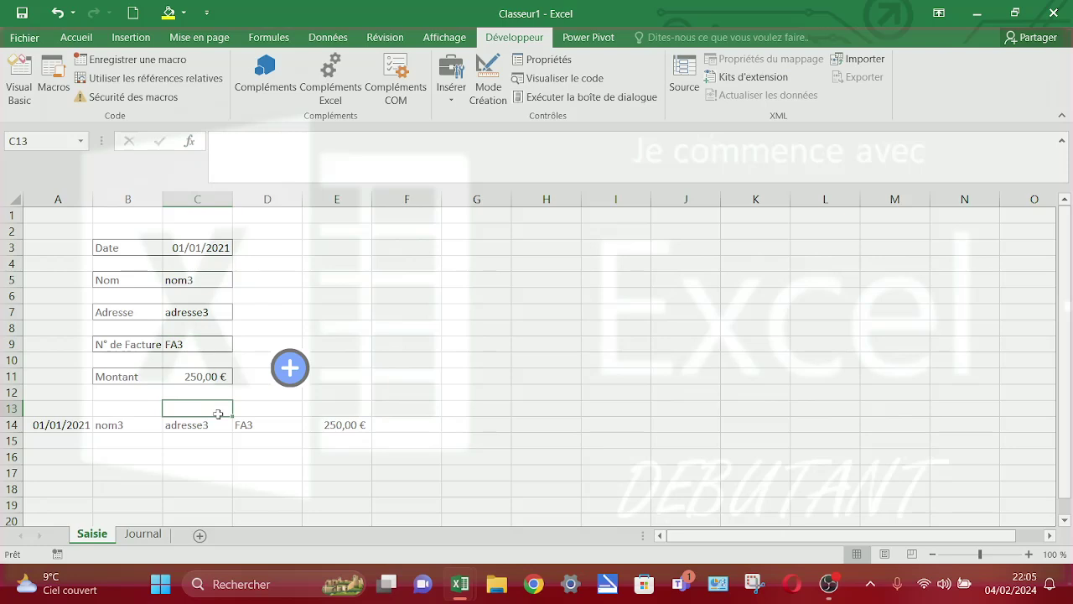
Step: Run the macro from the plus image, check the transferred nom3 record on the Journal sheet and return to Saisie
left_click(291, 369)
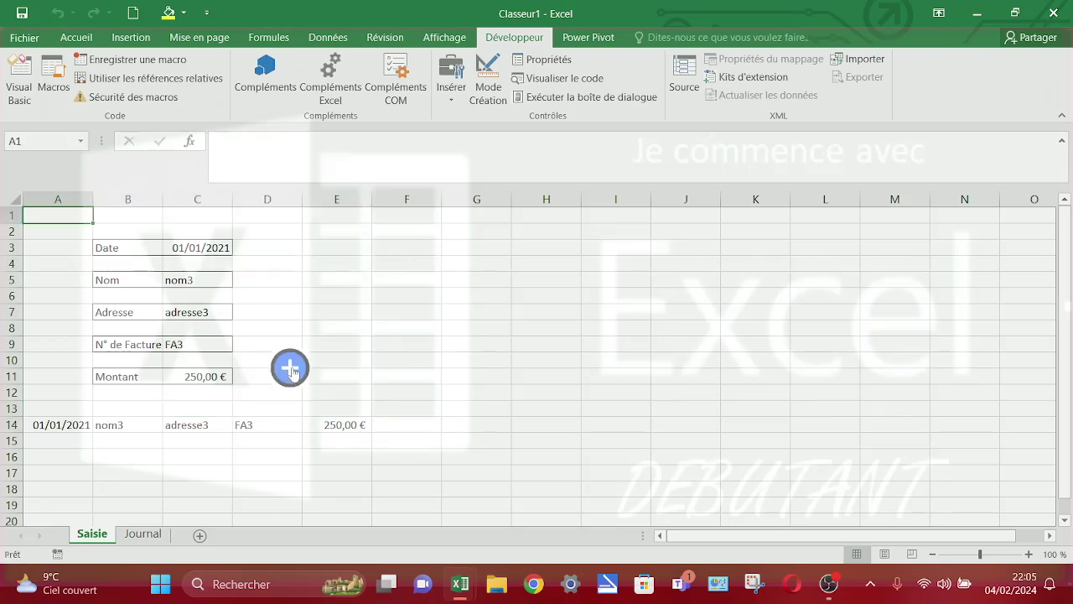
left_click(144, 533)
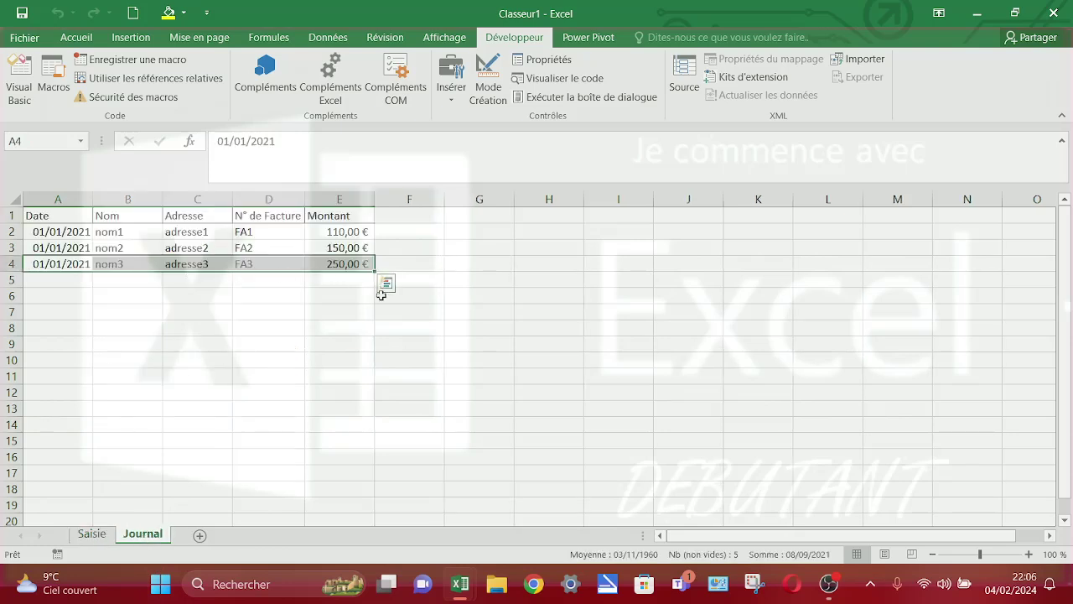
left_click(94, 534)
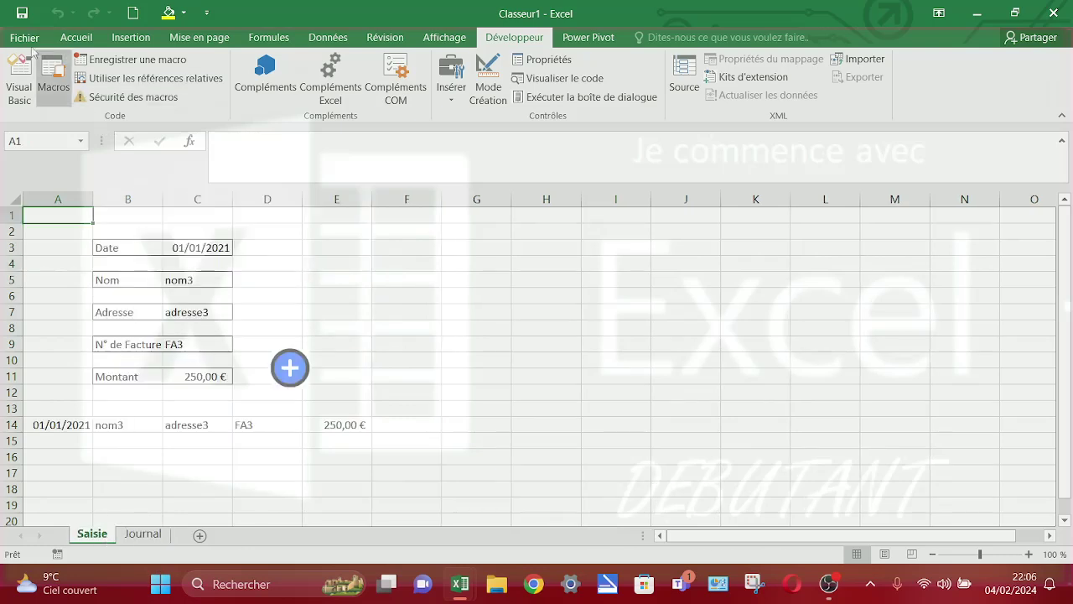
left_click(24, 39)
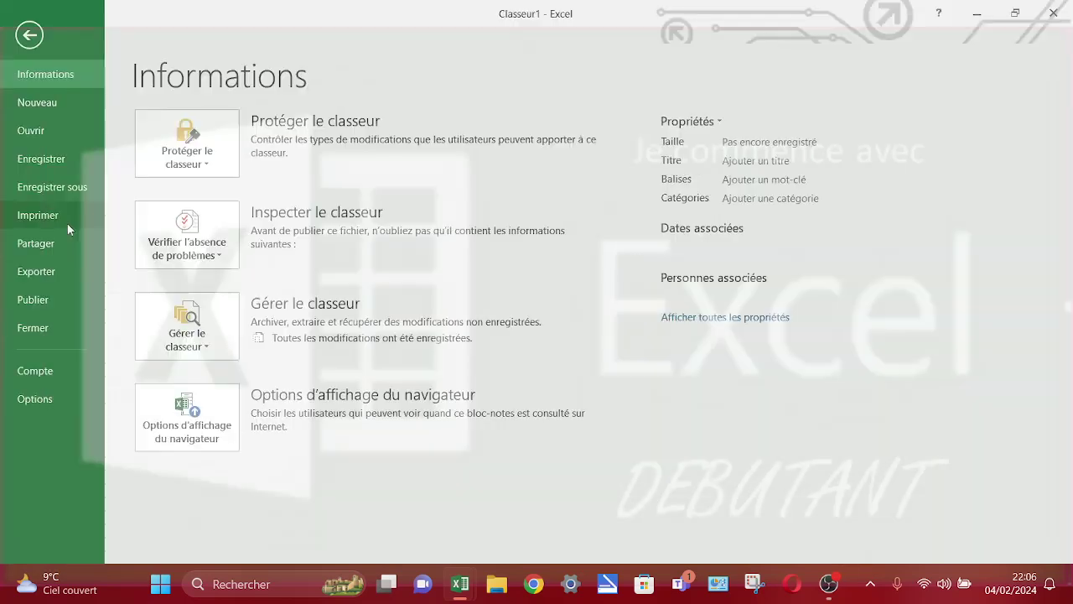
left_click(53, 159)
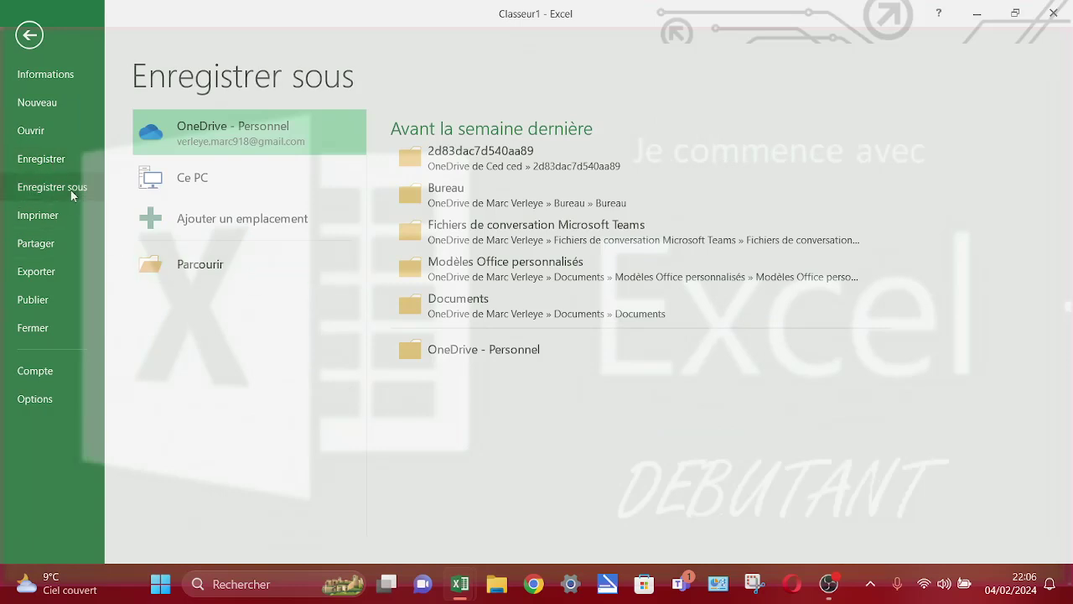
left_click(72, 191)
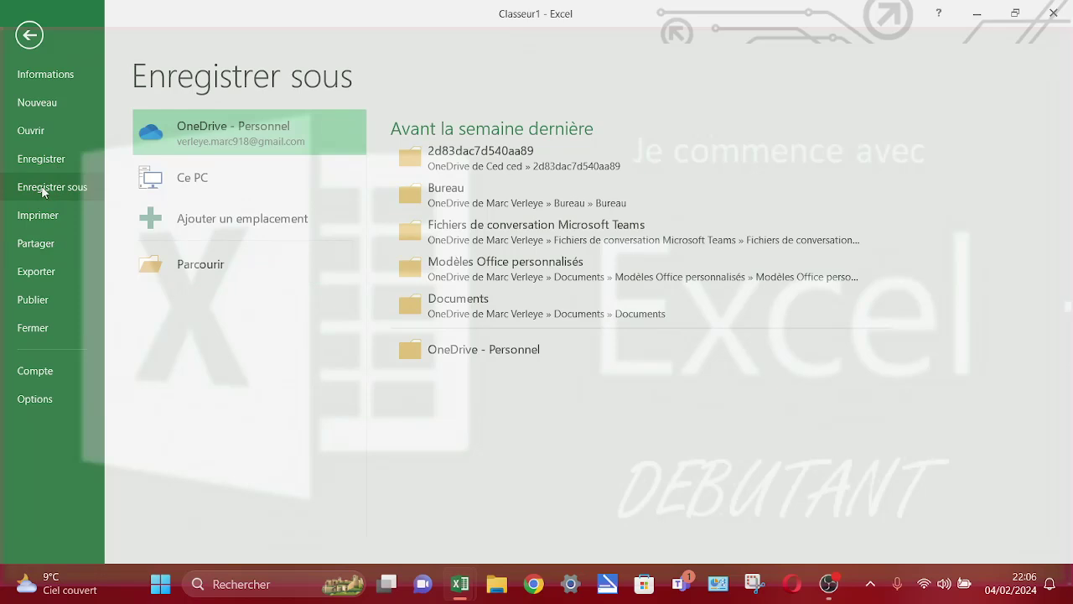
left_click(29, 34)
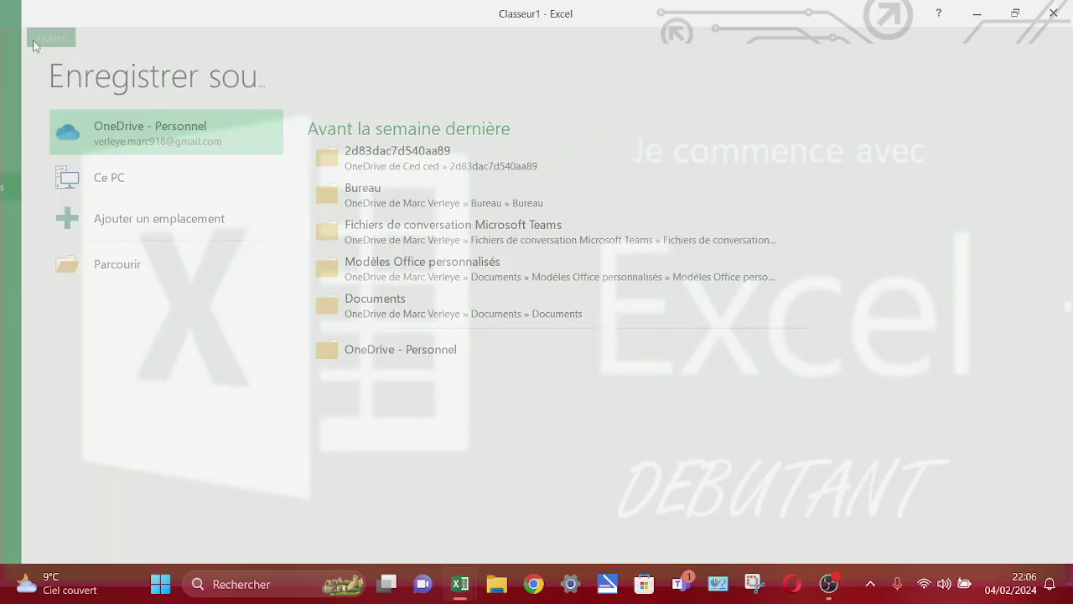
Step: Save the workbook in the Documents folder as the macro-enabled file Classeur1.xlsm
left_click(24, 38)
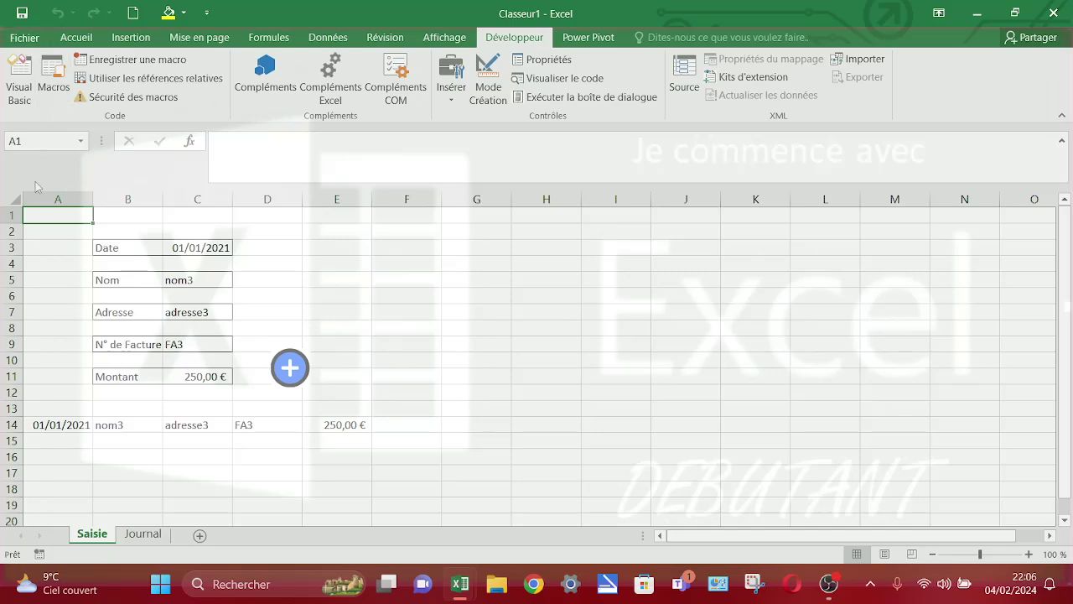
left_click(52, 188)
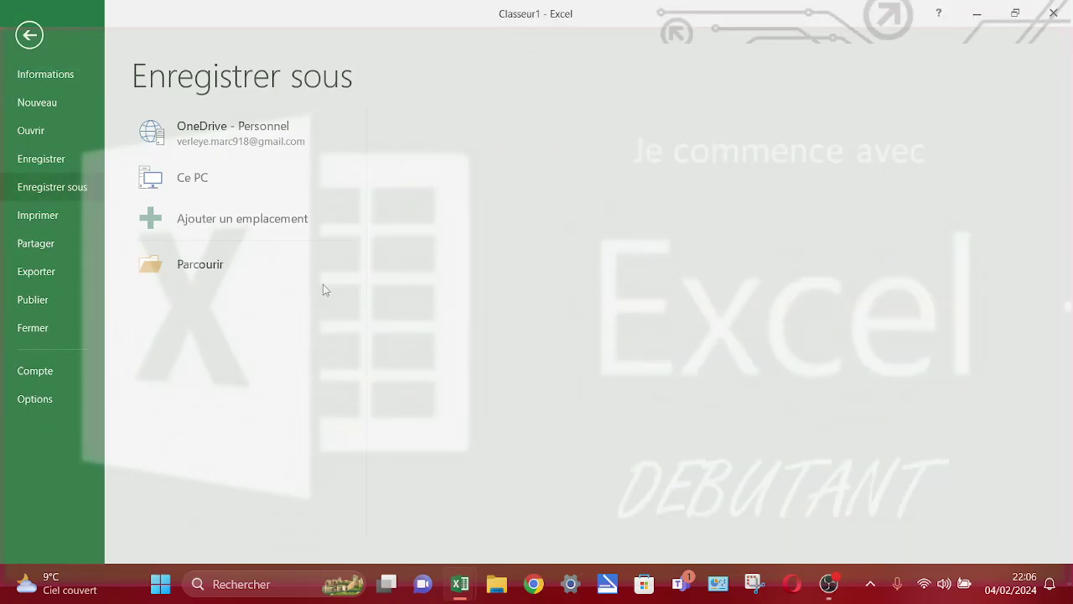
left_click(541, 335)
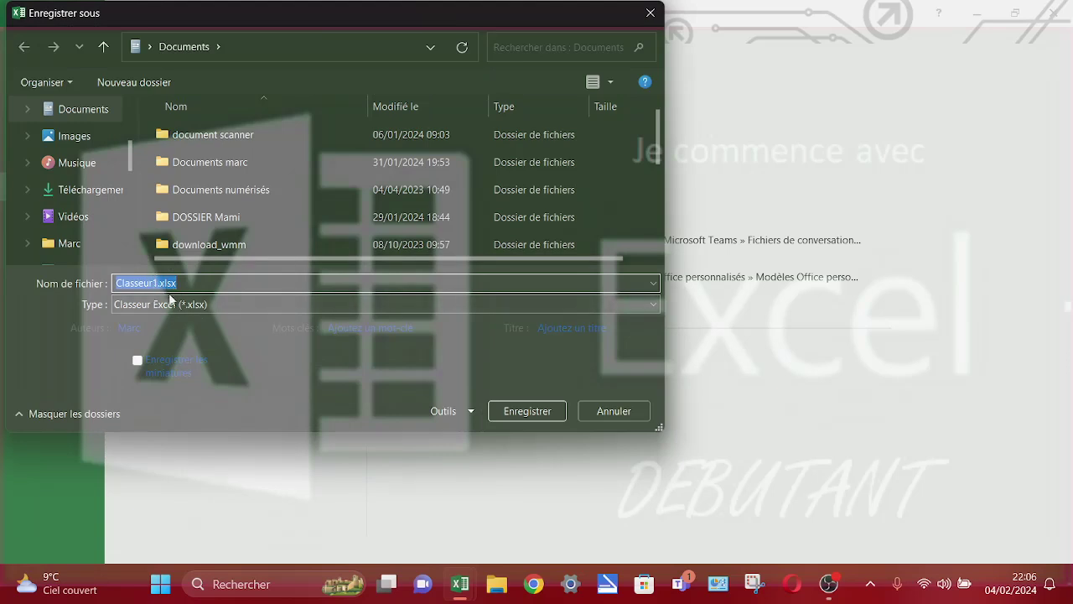
left_click(650, 306)
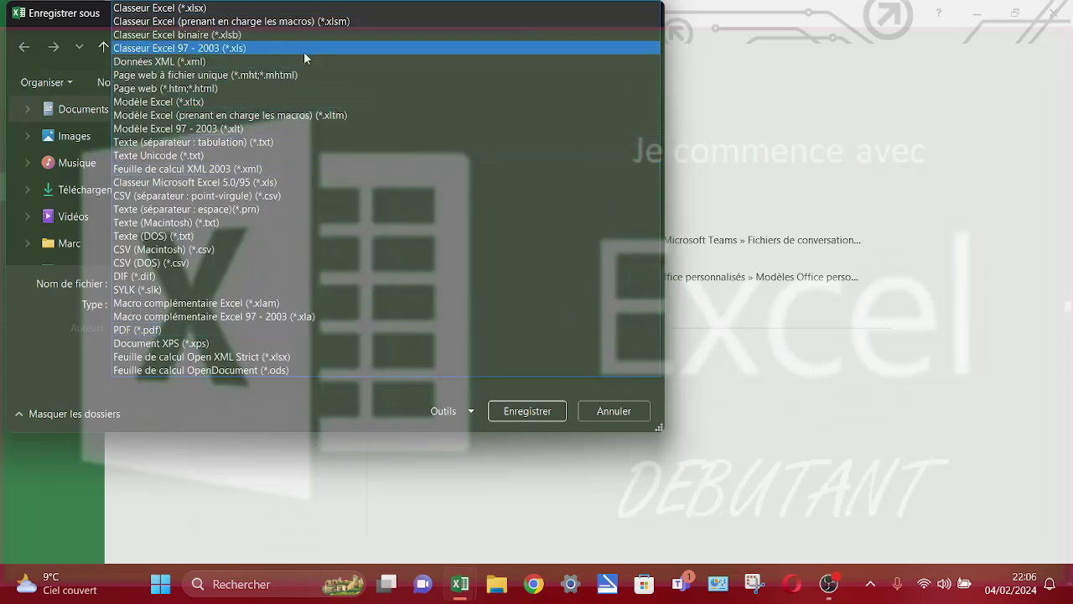
left_click(305, 24)
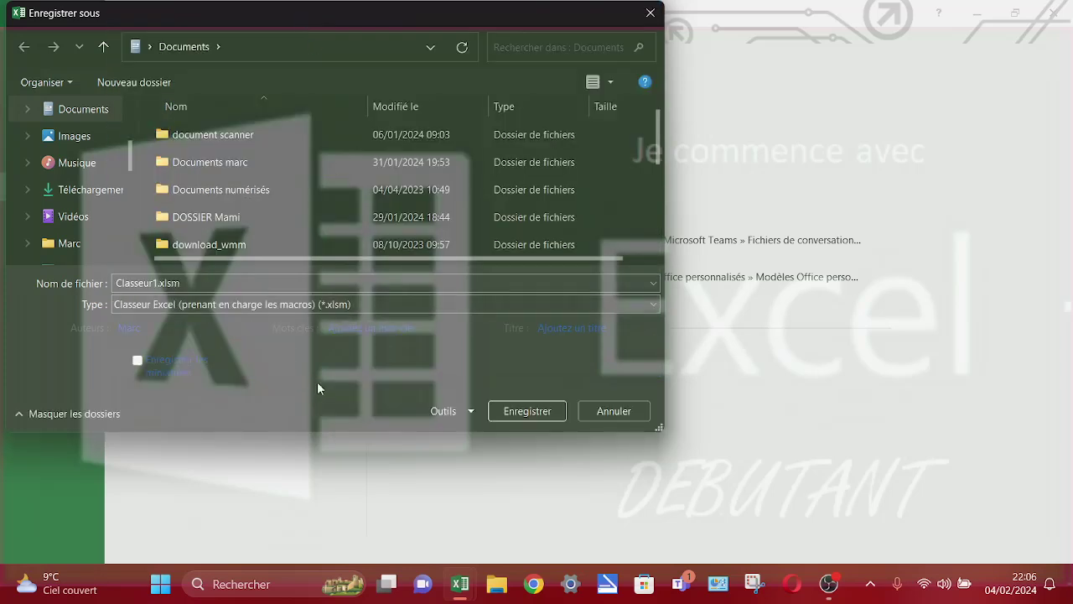
left_click(527, 410)
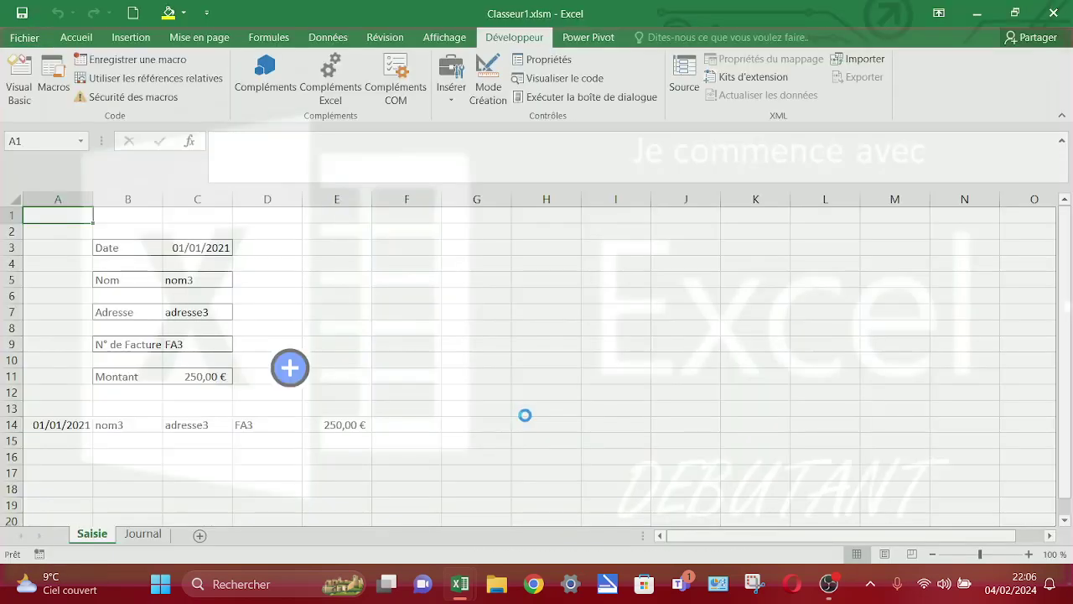